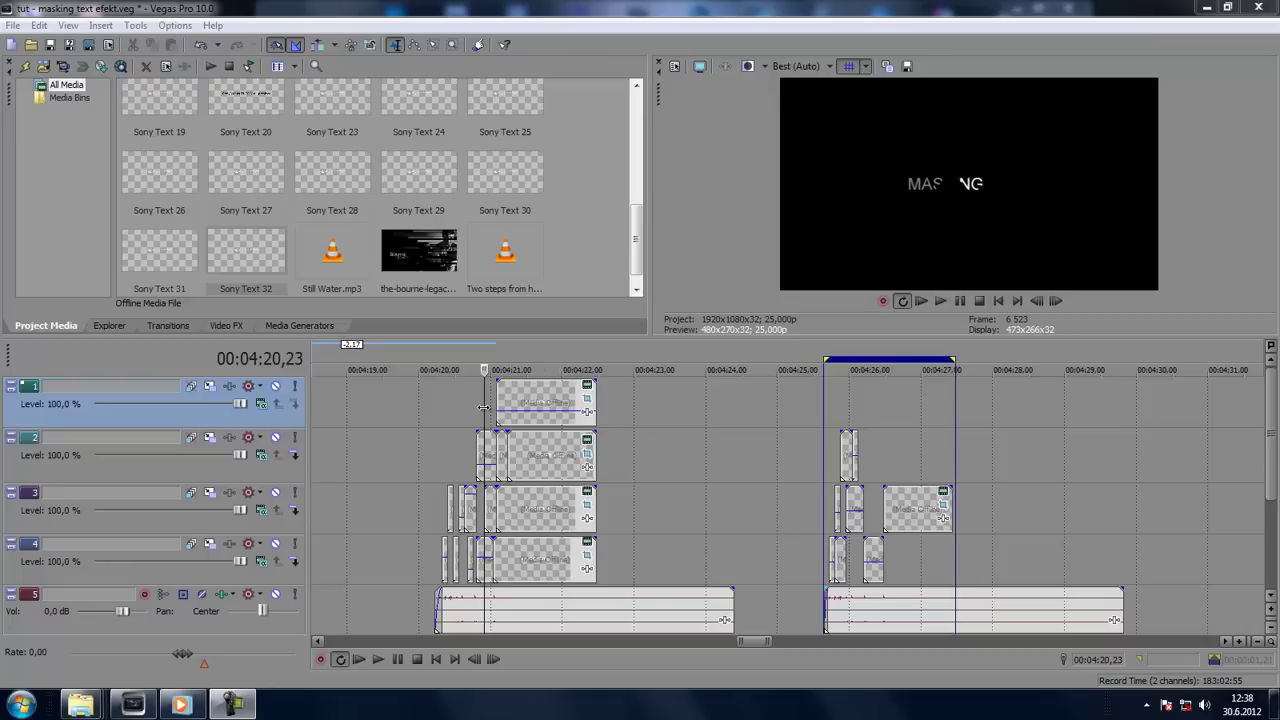
Step: Preview the masking text animation from the loop region's start at 00:04:25,16 and inspect the final title event's start at 00:04:26,12
drag(483, 408, 1024, 395)
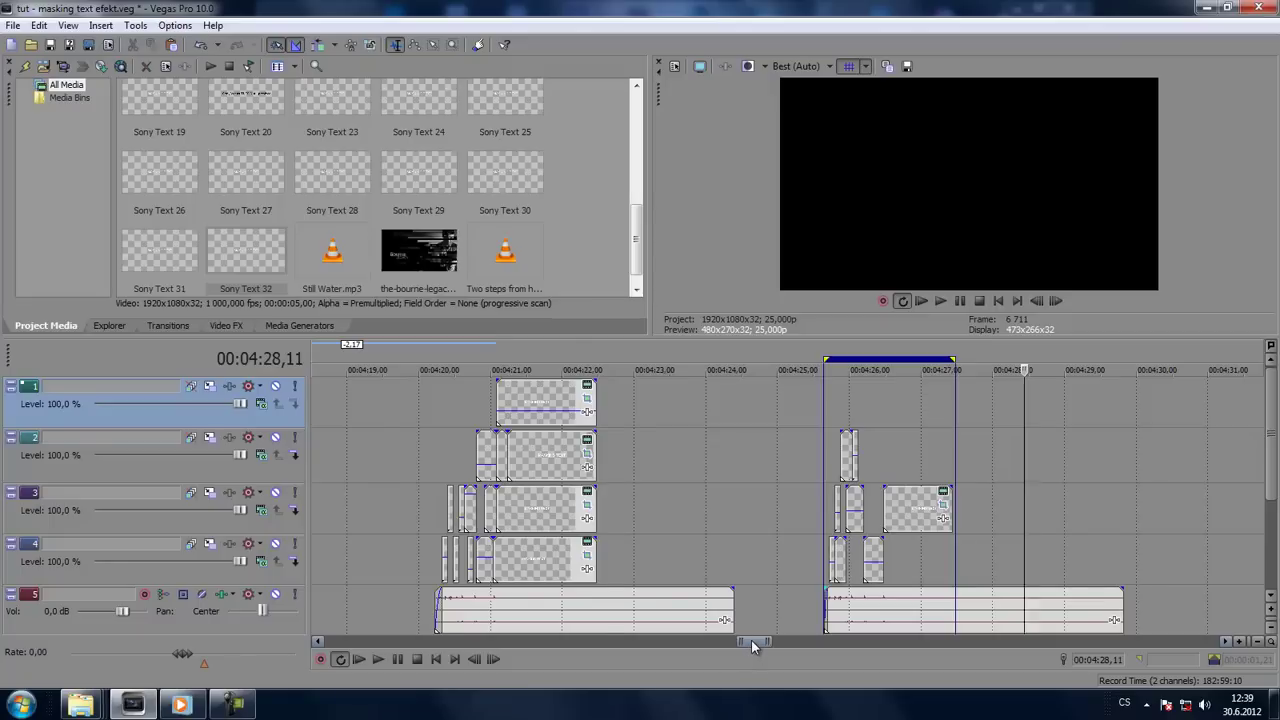
drag(751, 640, 757, 639)
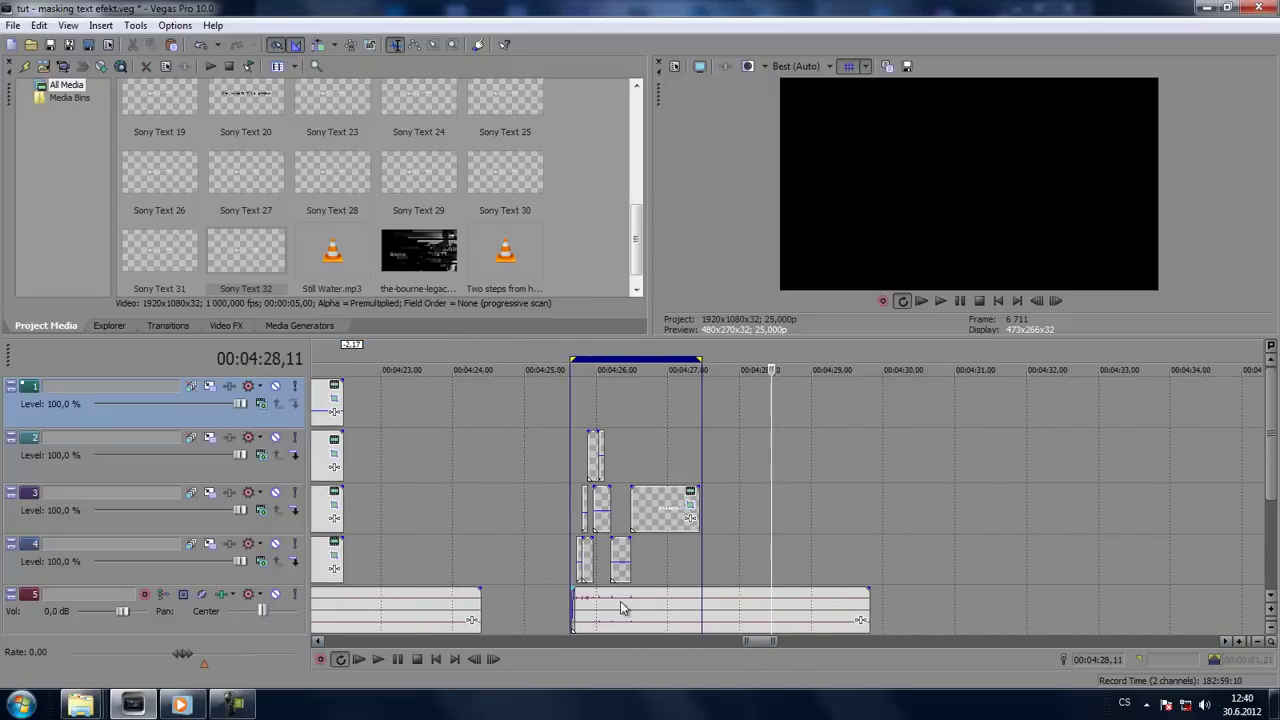
click(884, 508)
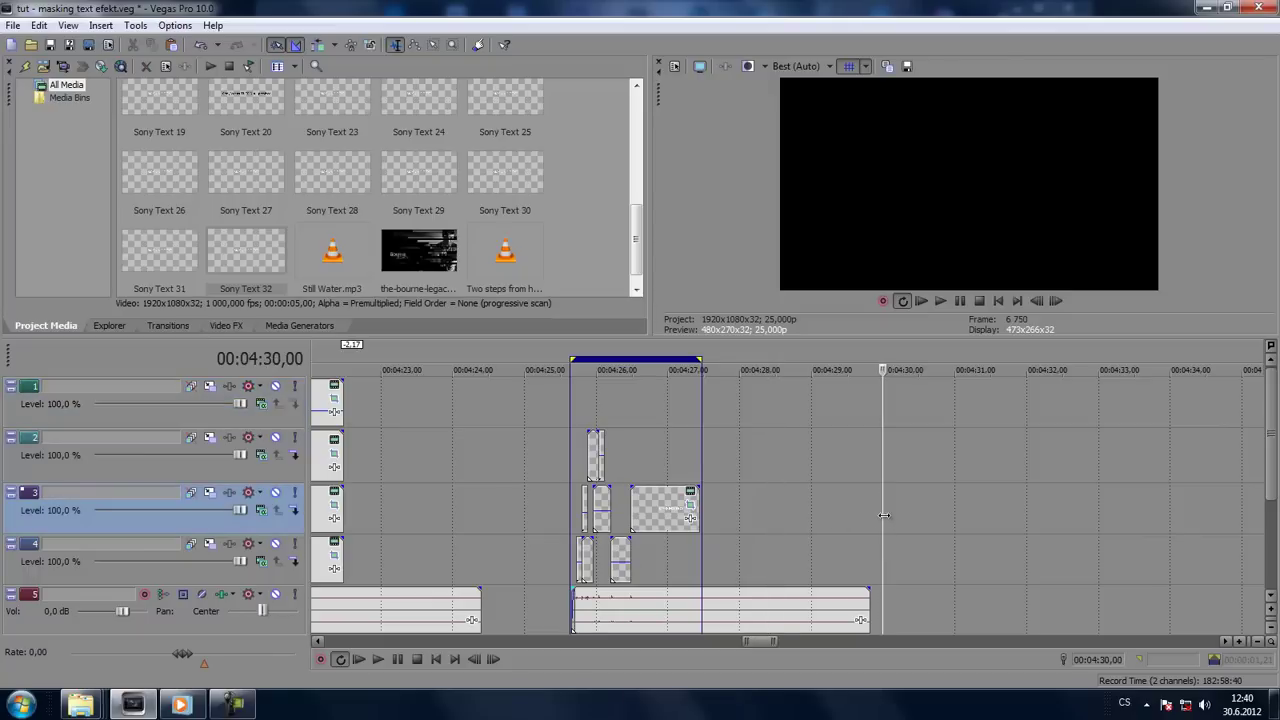
drag(884, 510, 571, 518)
click(941, 302)
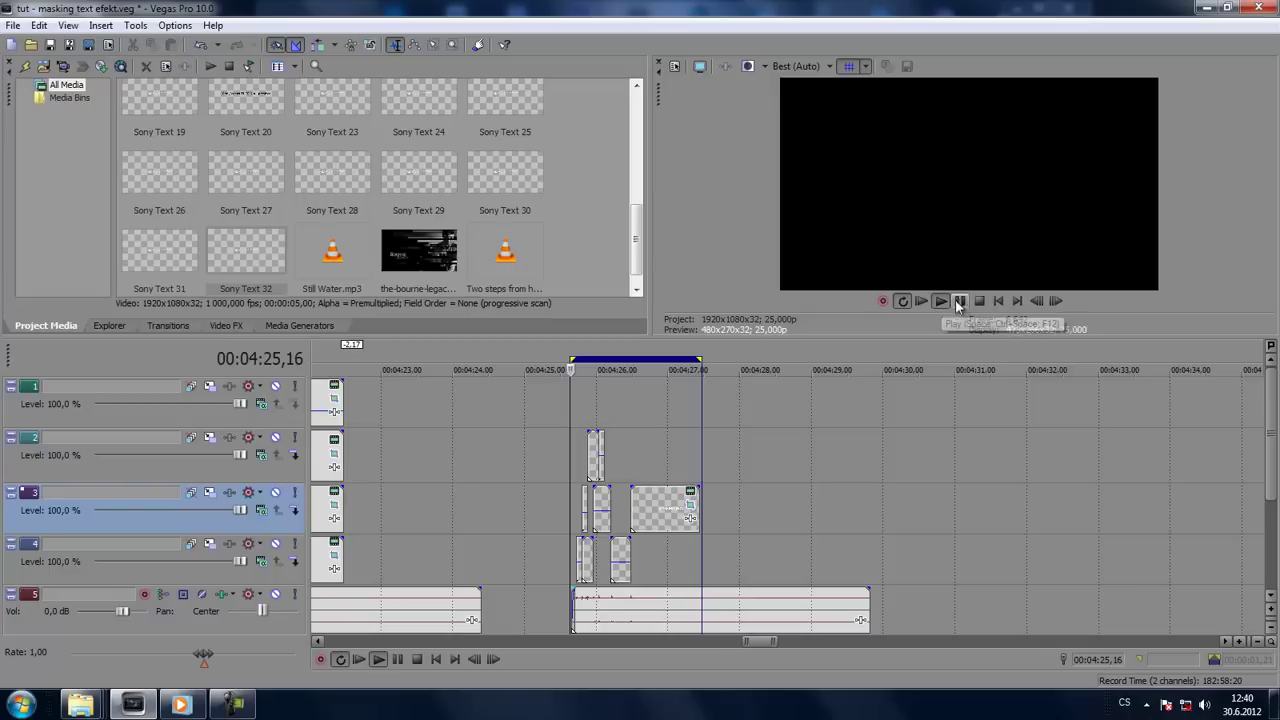
click(959, 301)
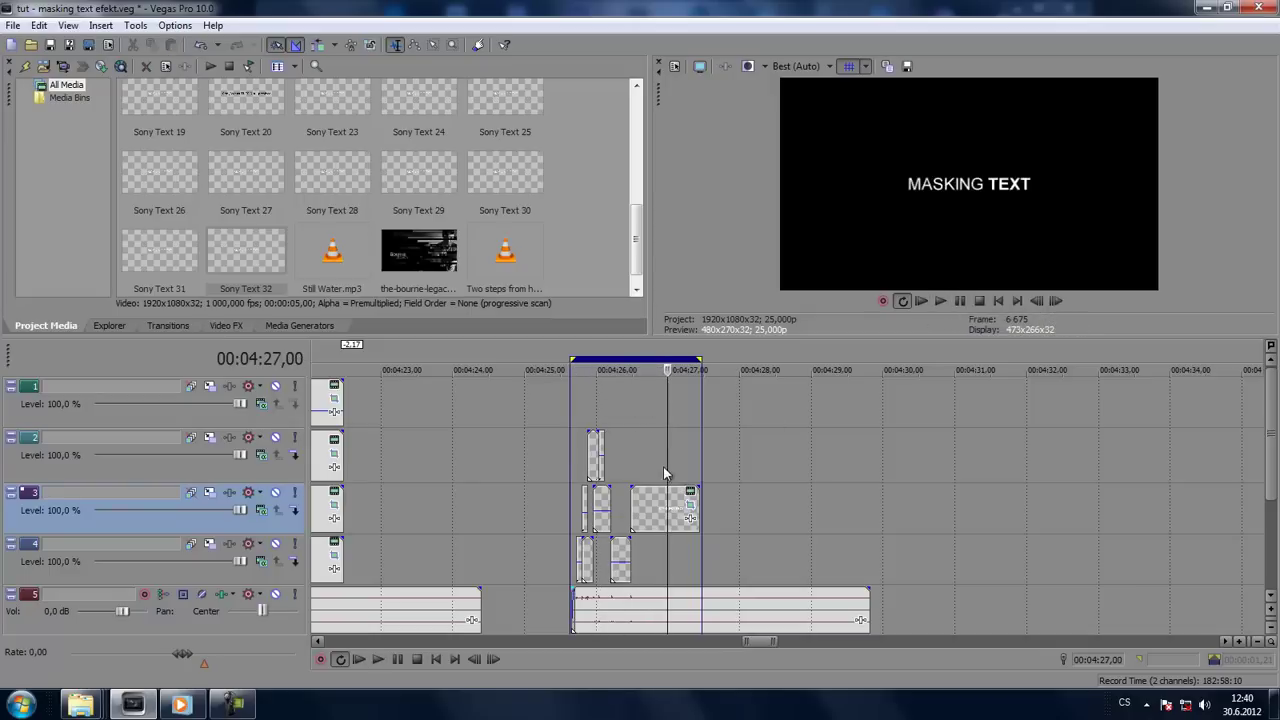
drag(668, 459, 630, 470)
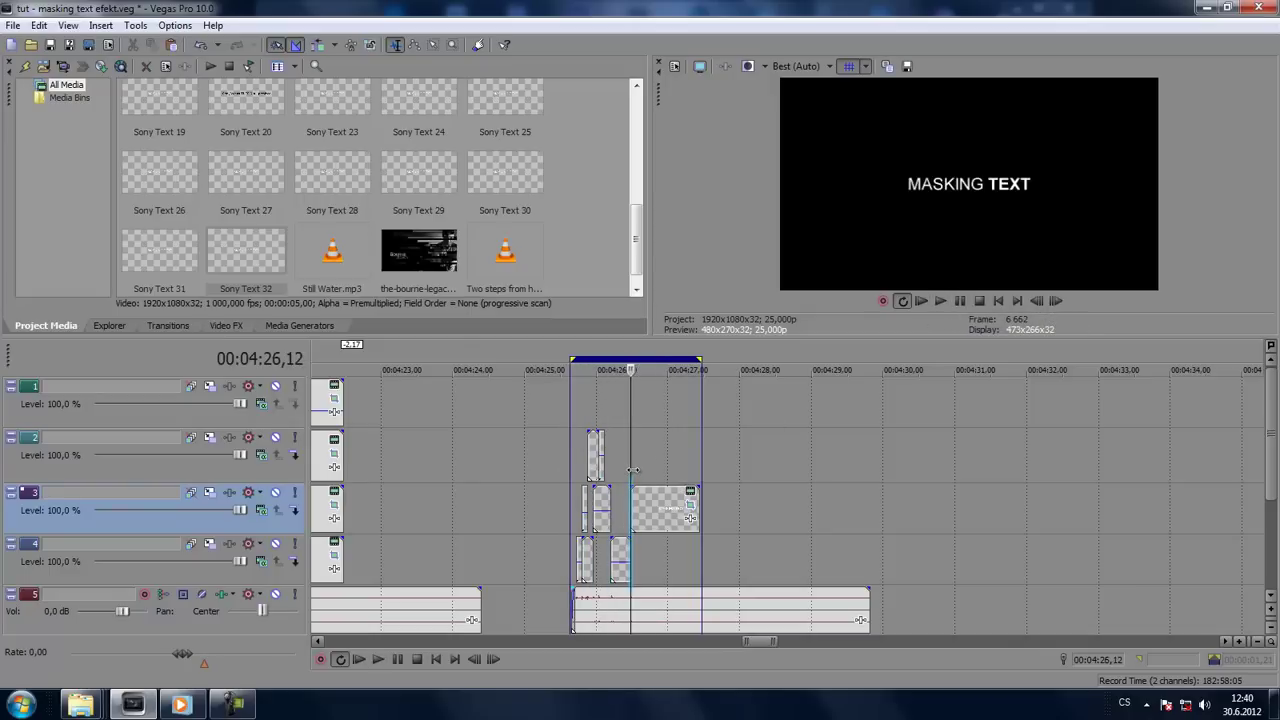
scroll(623, 533, up, 4)
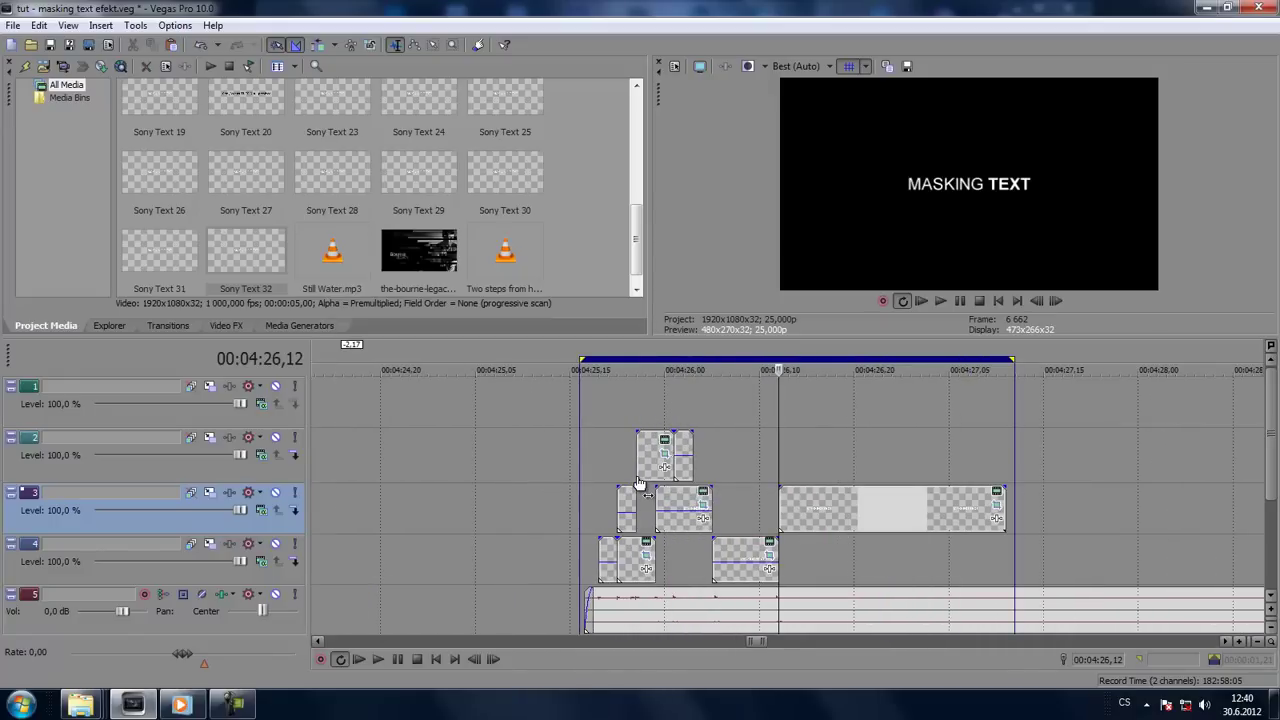
Step: Duplicate the second audio event on track 5 into the empty space after it, starting at about 00:04:31,17
scroll(616, 467, down, 3)
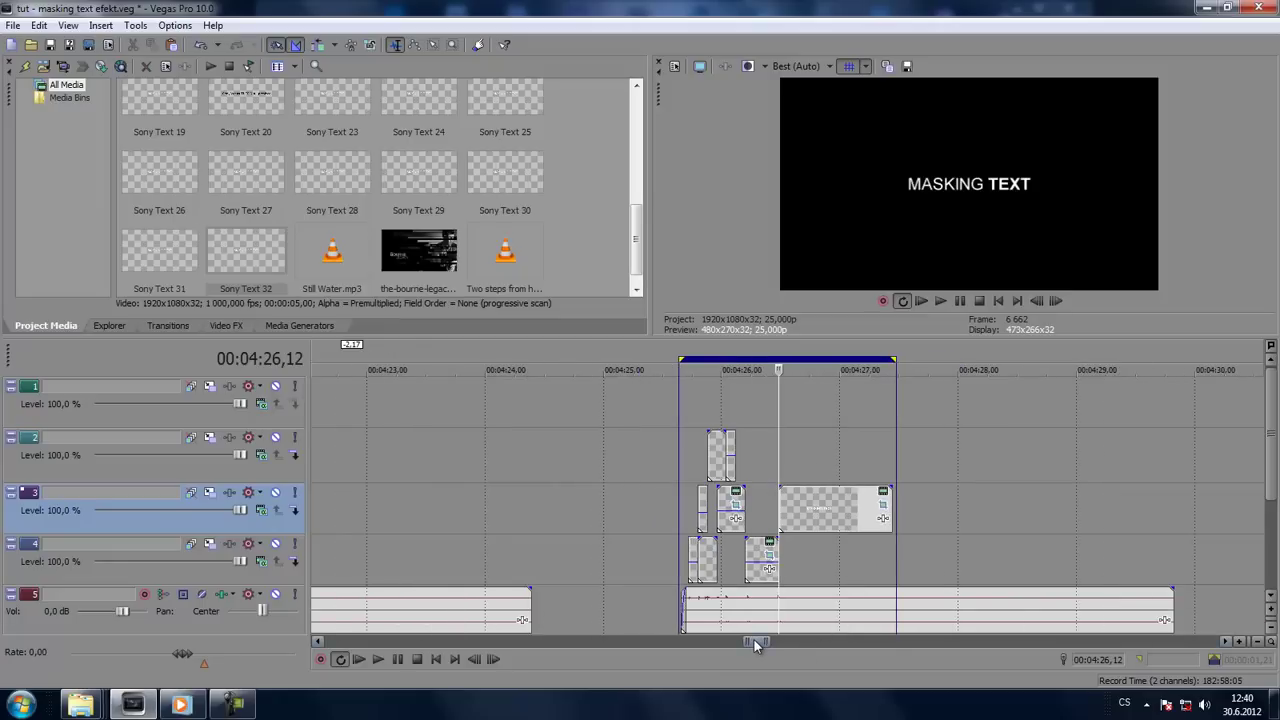
drag(751, 640, 755, 640)
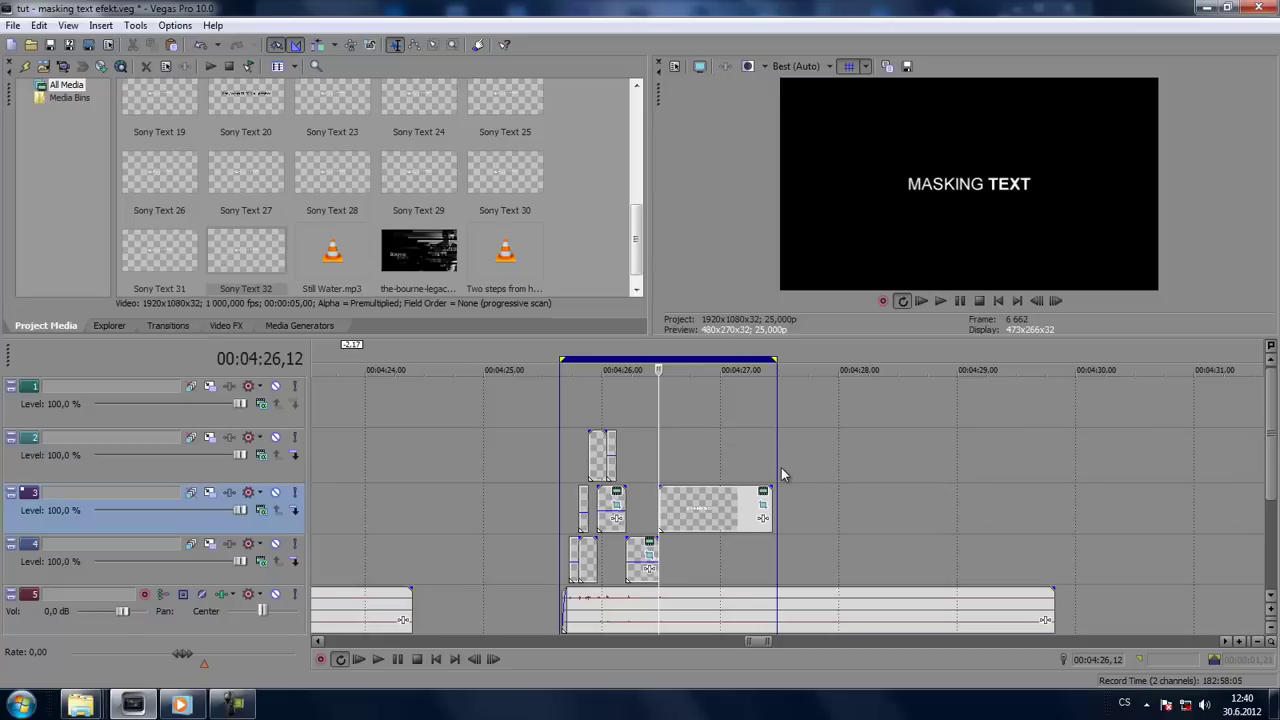
scroll(786, 470, down, 2)
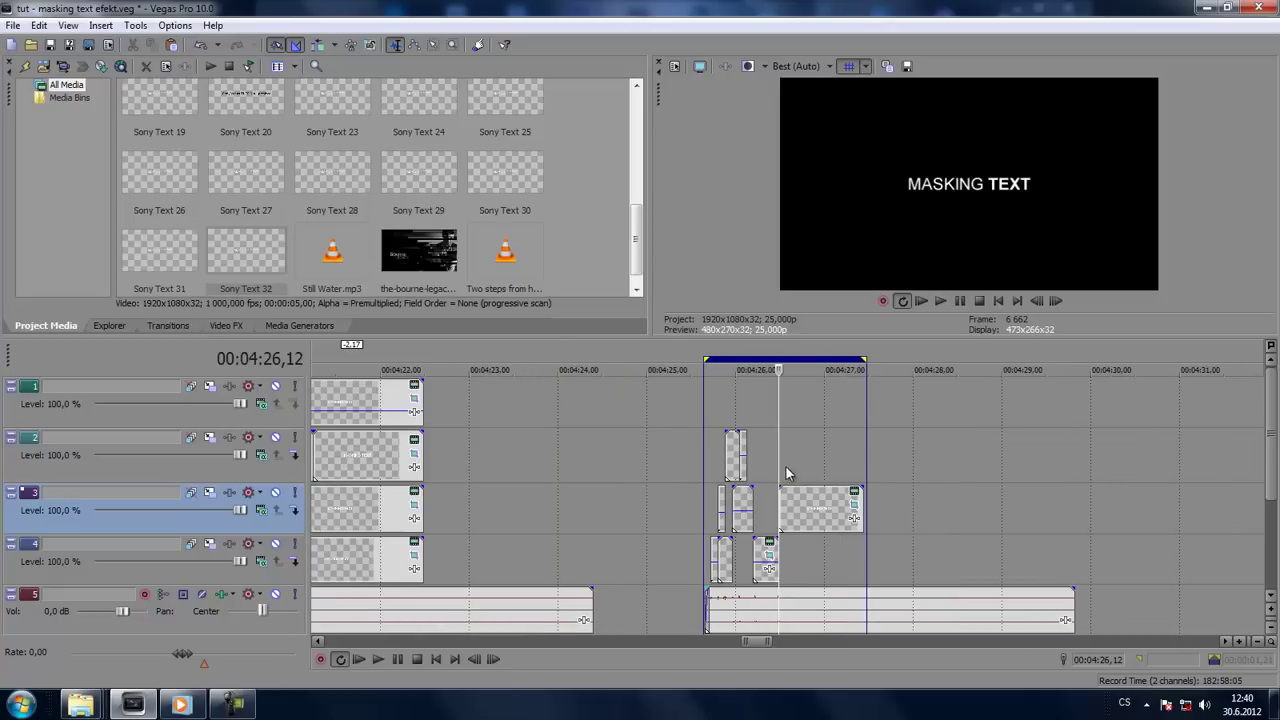
scroll(756, 641, right, 3)
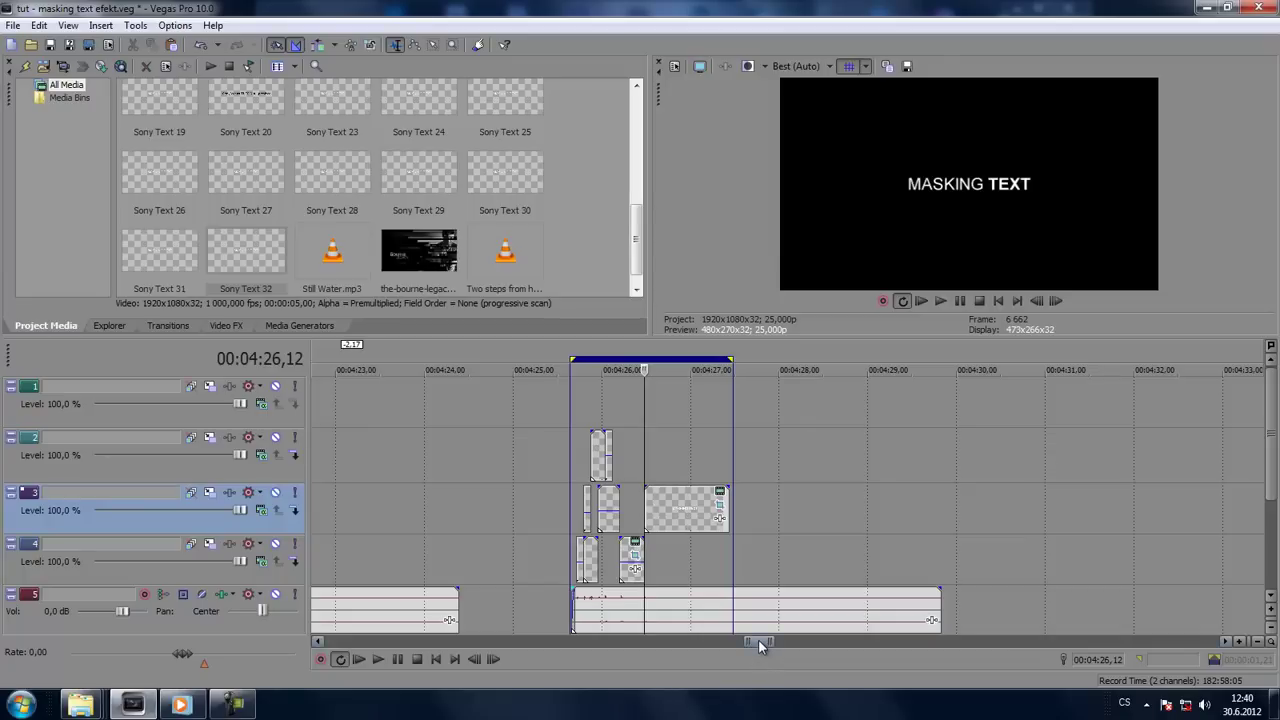
drag(758, 639, 759, 640)
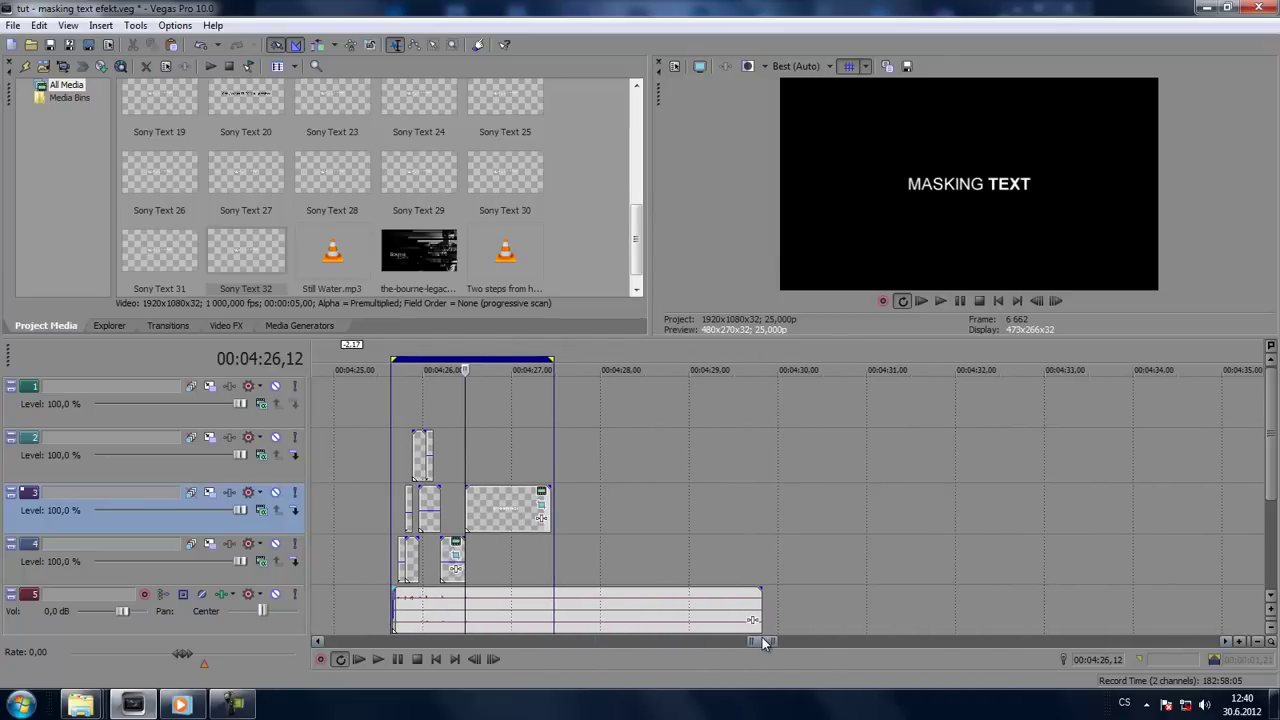
click(597, 607)
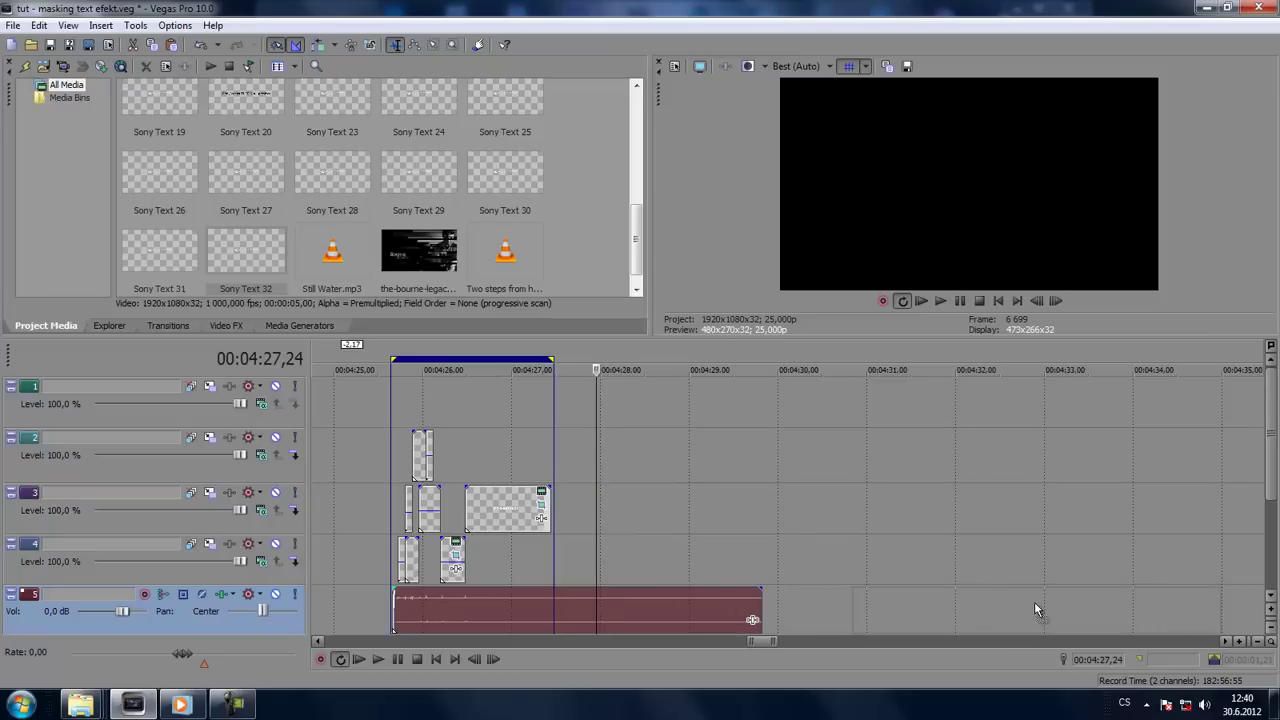
key(ctrl+v)
drag(757, 642, 764, 642)
Step: Play the duplicated audio event from its start at 00:04:31,17 to hear its first beats
click(574, 620)
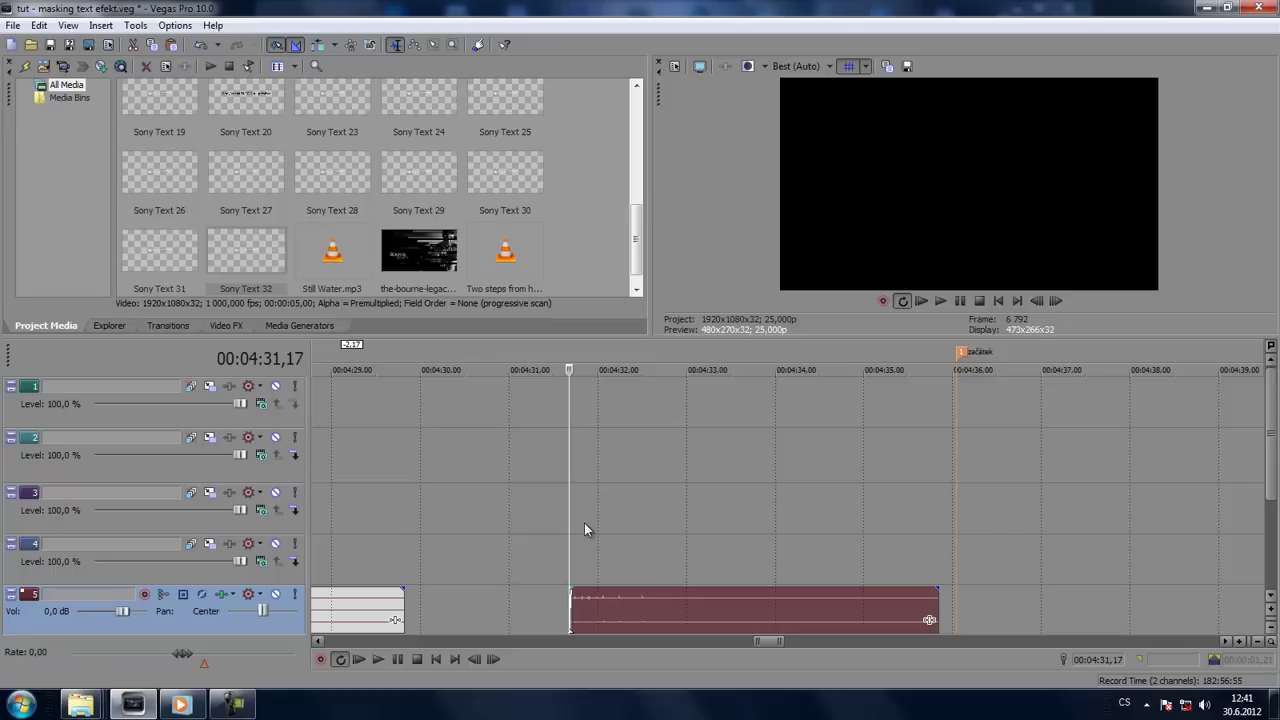
click(615, 600)
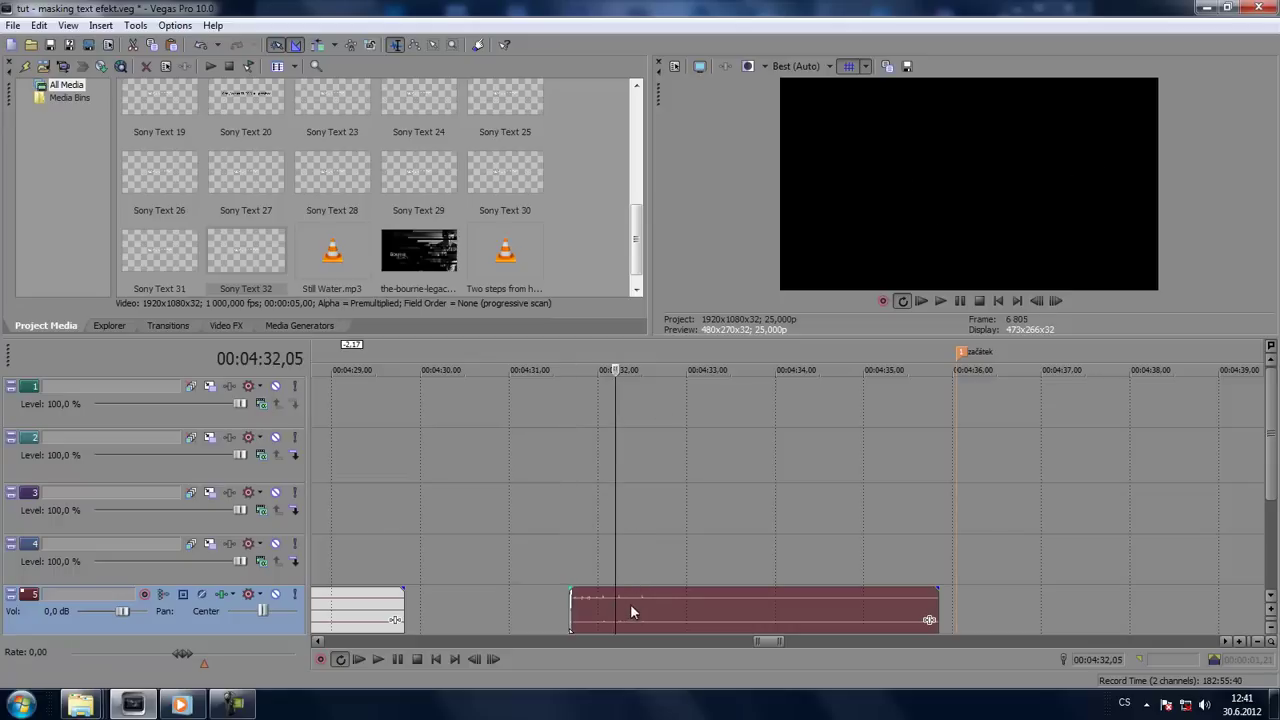
scroll(795, 600, up, 3)
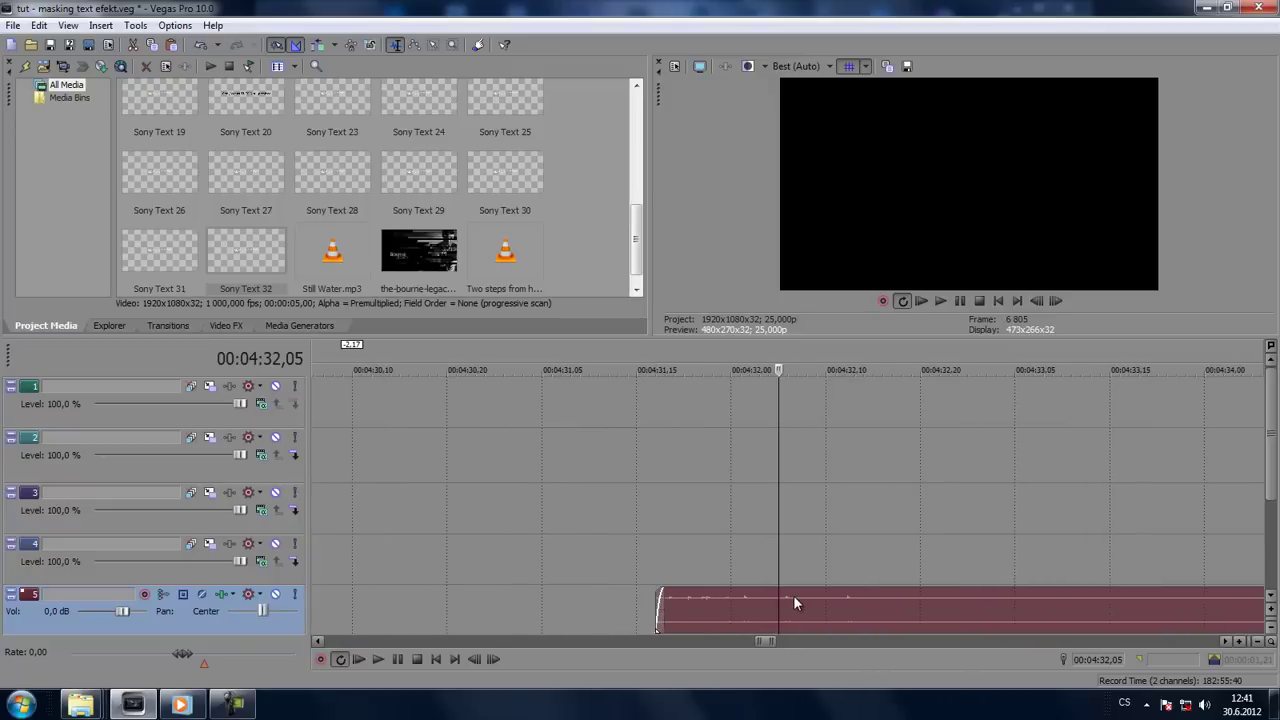
scroll(793, 603, down, 2)
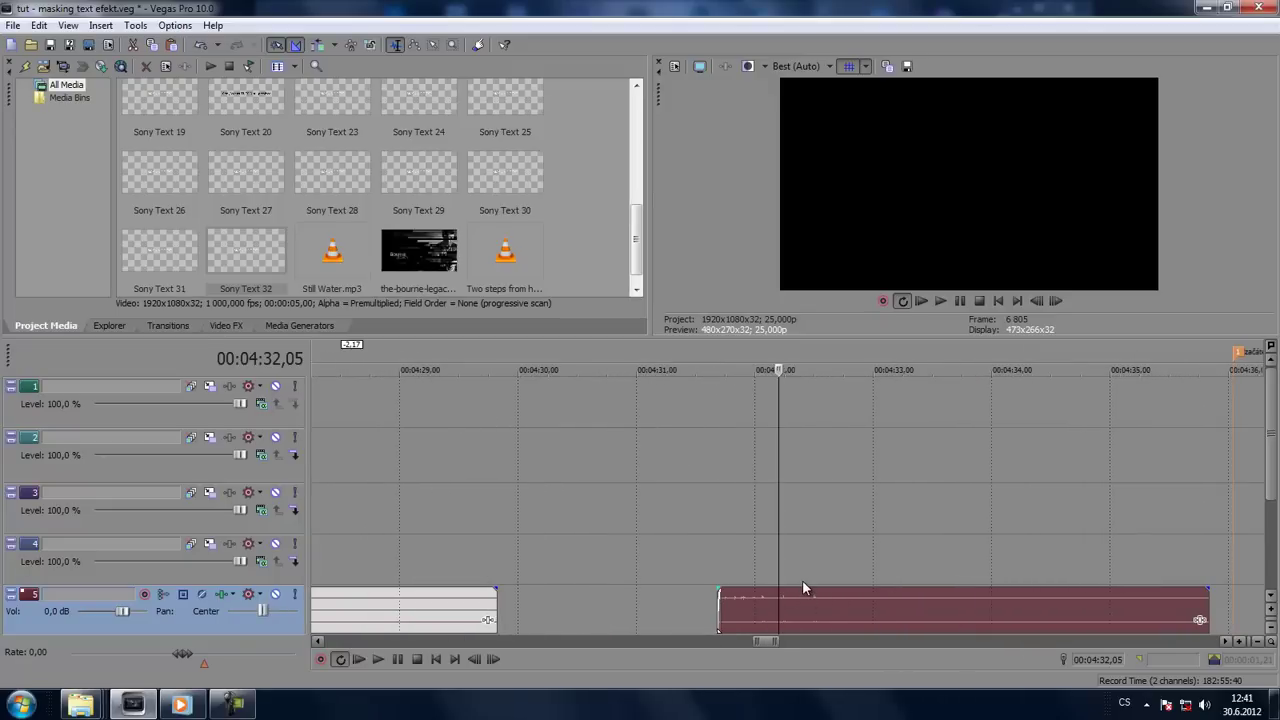
click(783, 567)
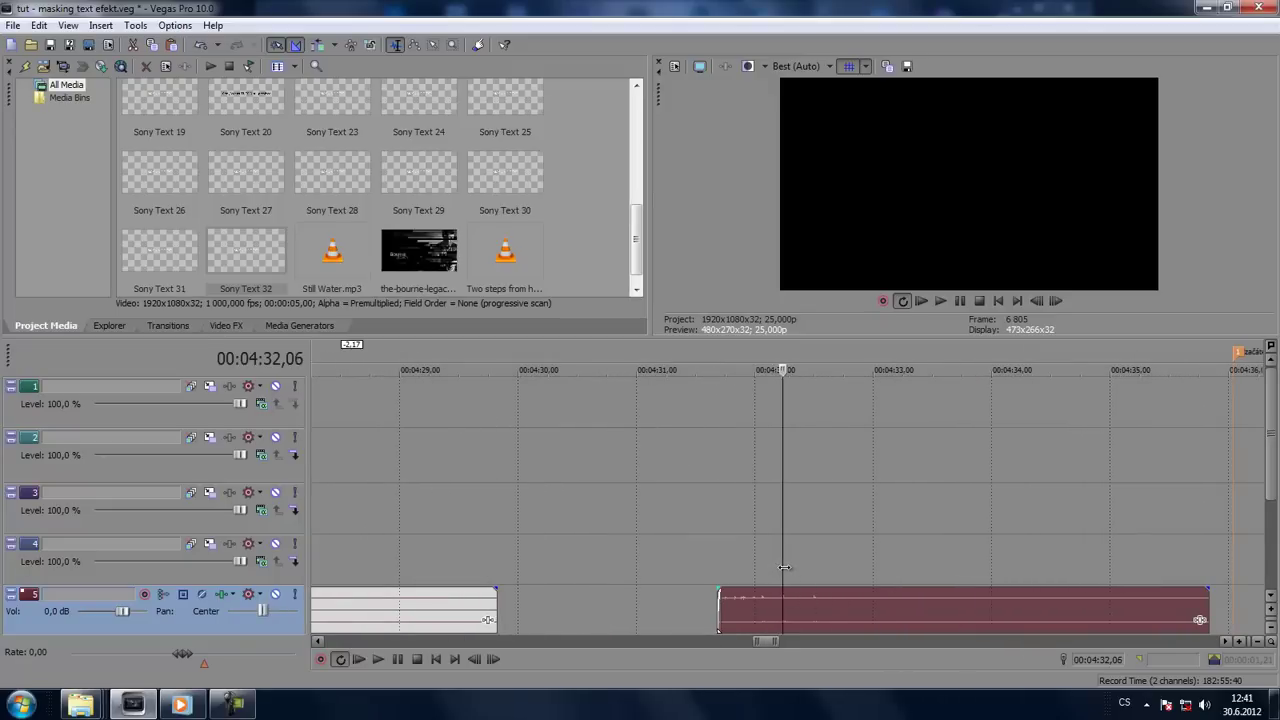
drag(783, 567, 735, 565)
click(735, 566)
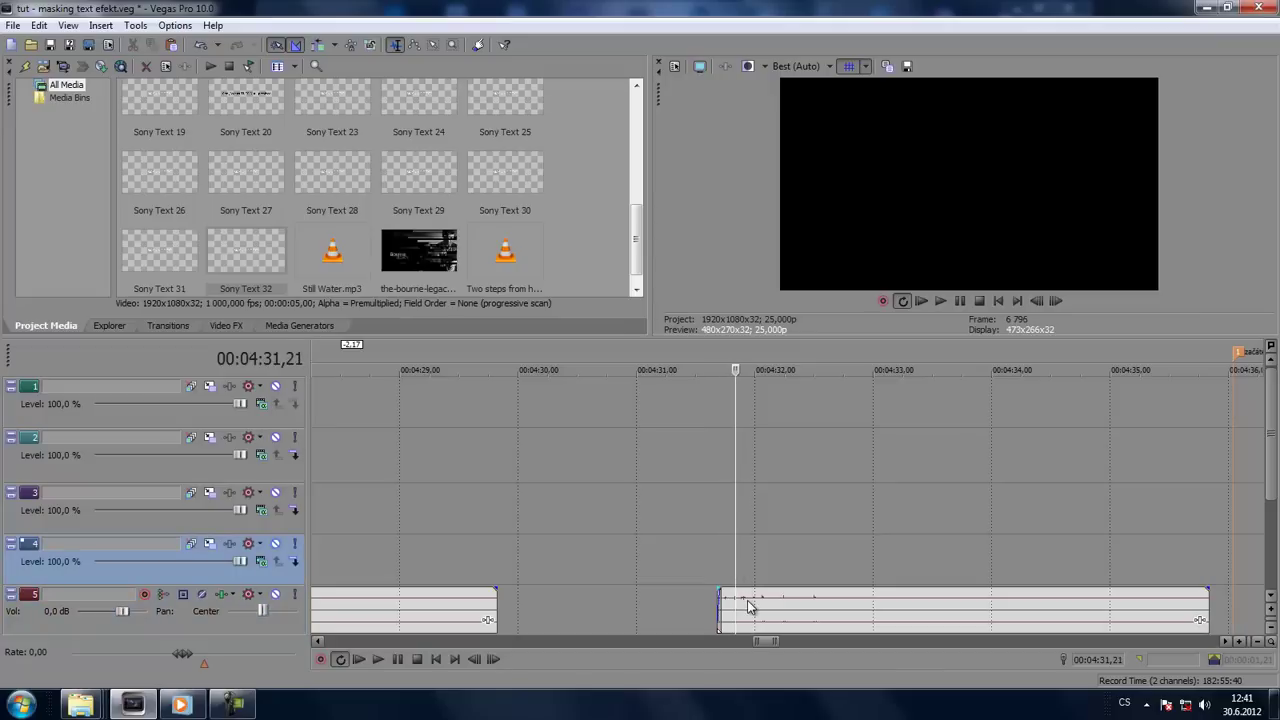
click(726, 564)
click(729, 562)
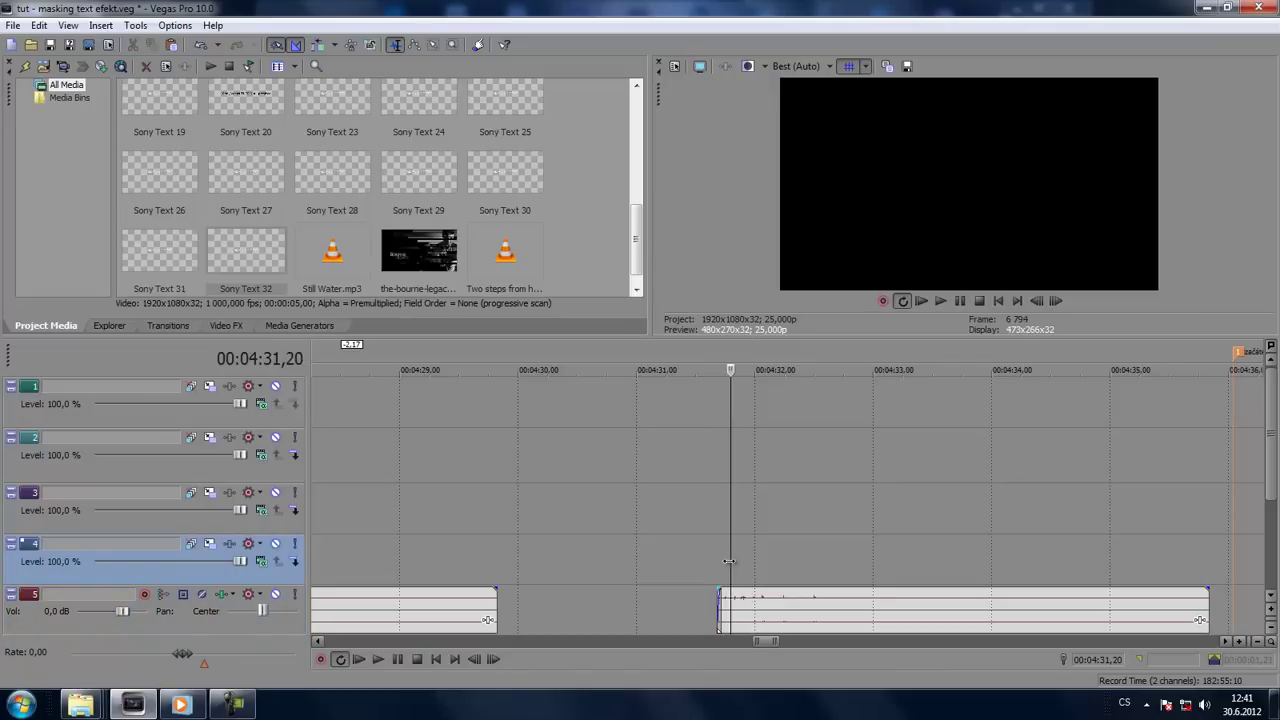
mouse_move(729, 562)
mouse_down()
mouse_move(743, 561)
mouse_move(719, 557)
mouse_up()
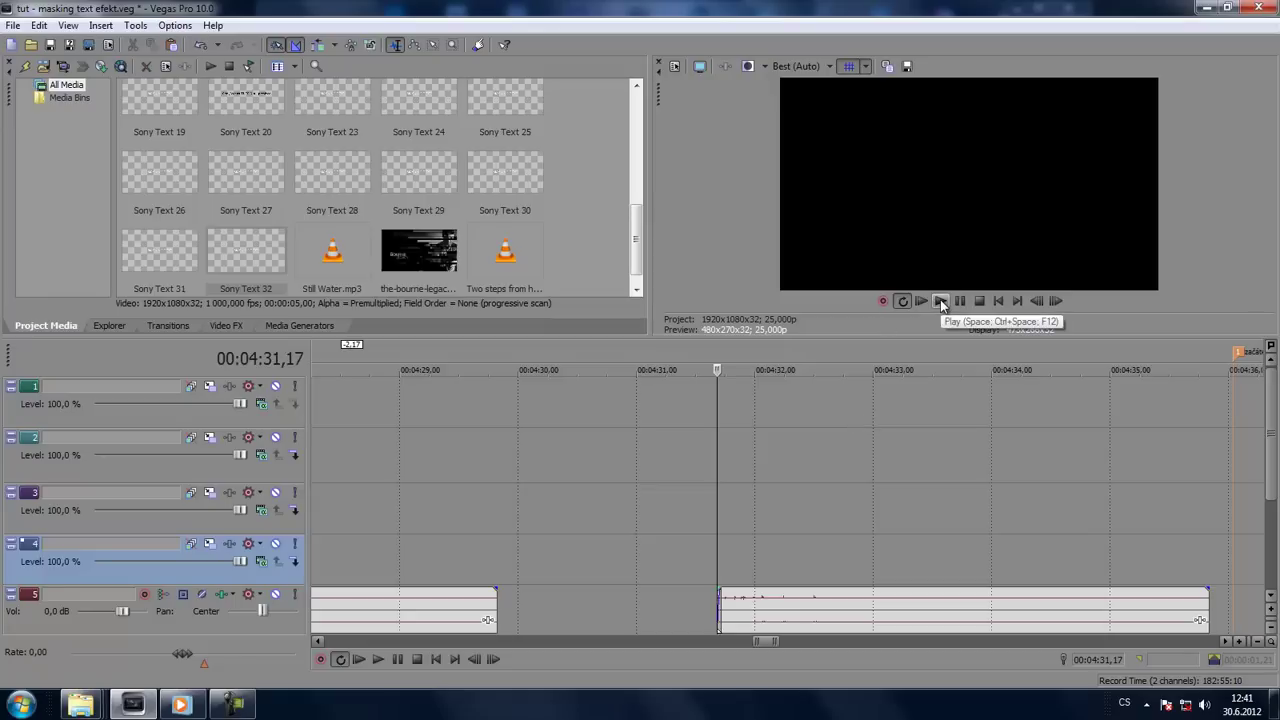
click(942, 300)
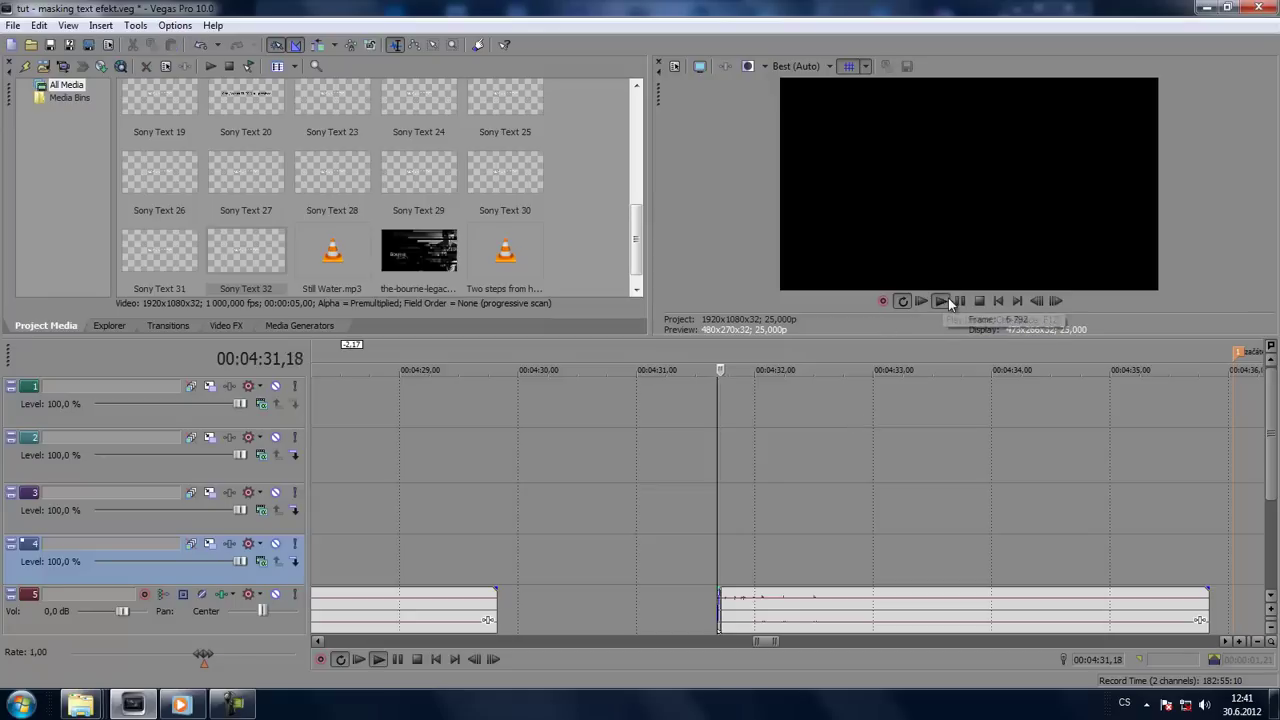
click(959, 300)
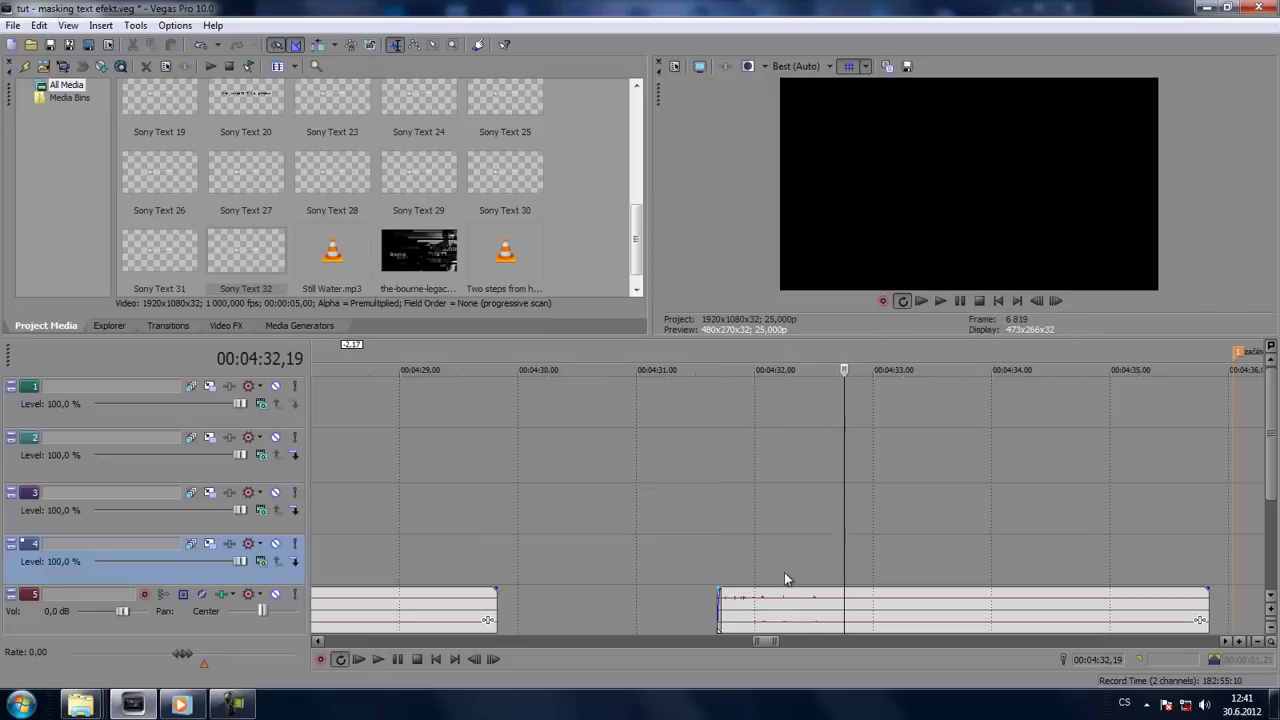
Step: Place the playhead at 00:04:31,18 and shift the duplicated audio event less than one frame earlier on track 5
click(743, 601)
scroll(765, 580, up, 3)
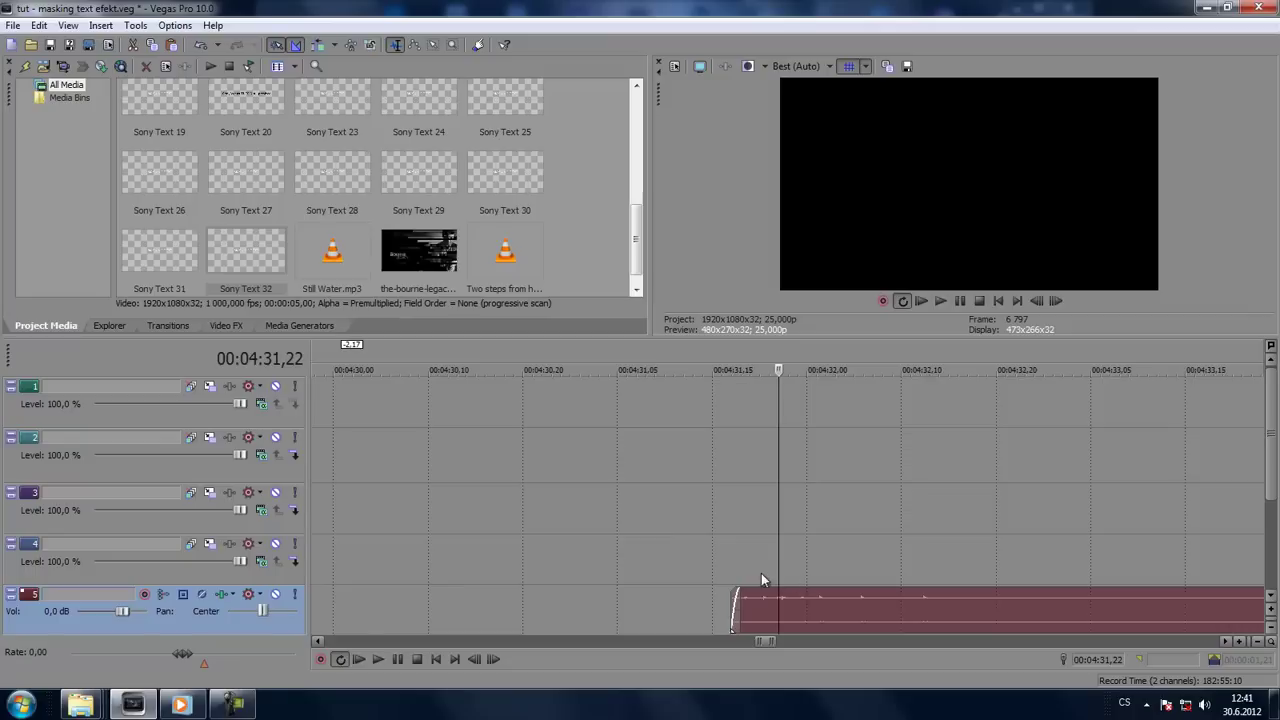
drag(781, 556, 750, 560)
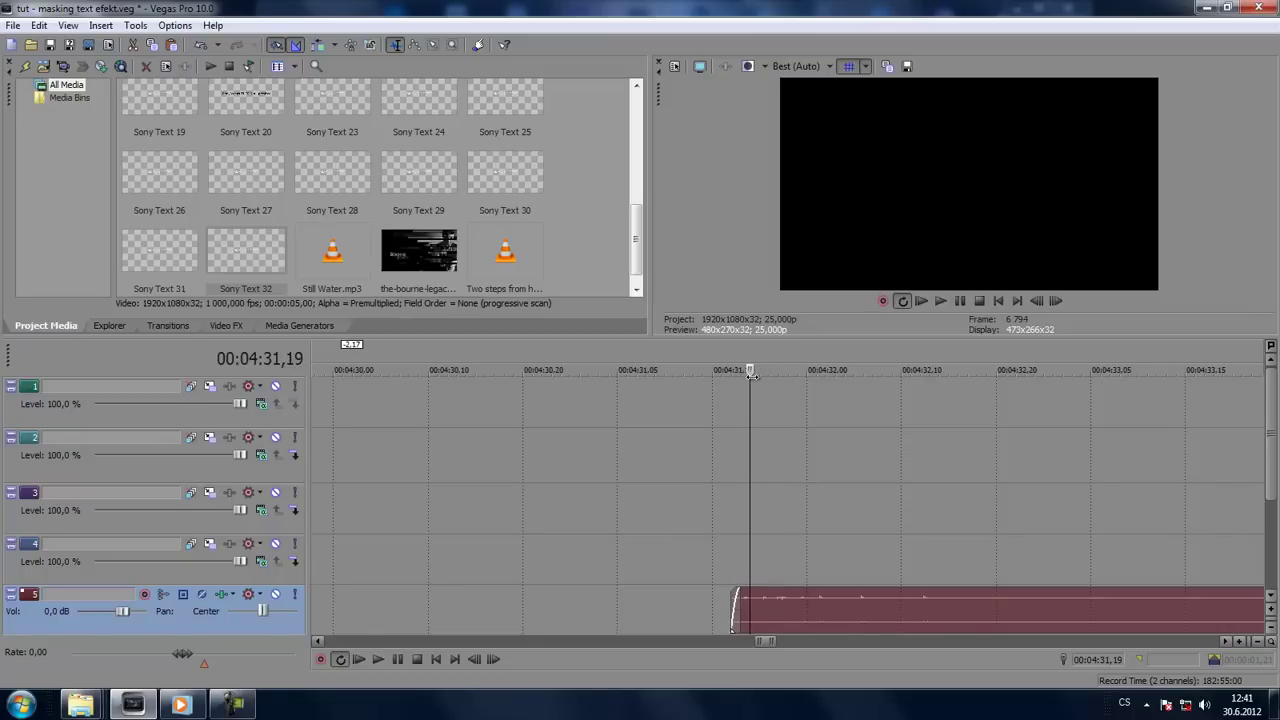
mouse_move(746, 386)
mouse_down()
mouse_move(759, 387)
mouse_move(748, 386)
mouse_up()
key(Left)
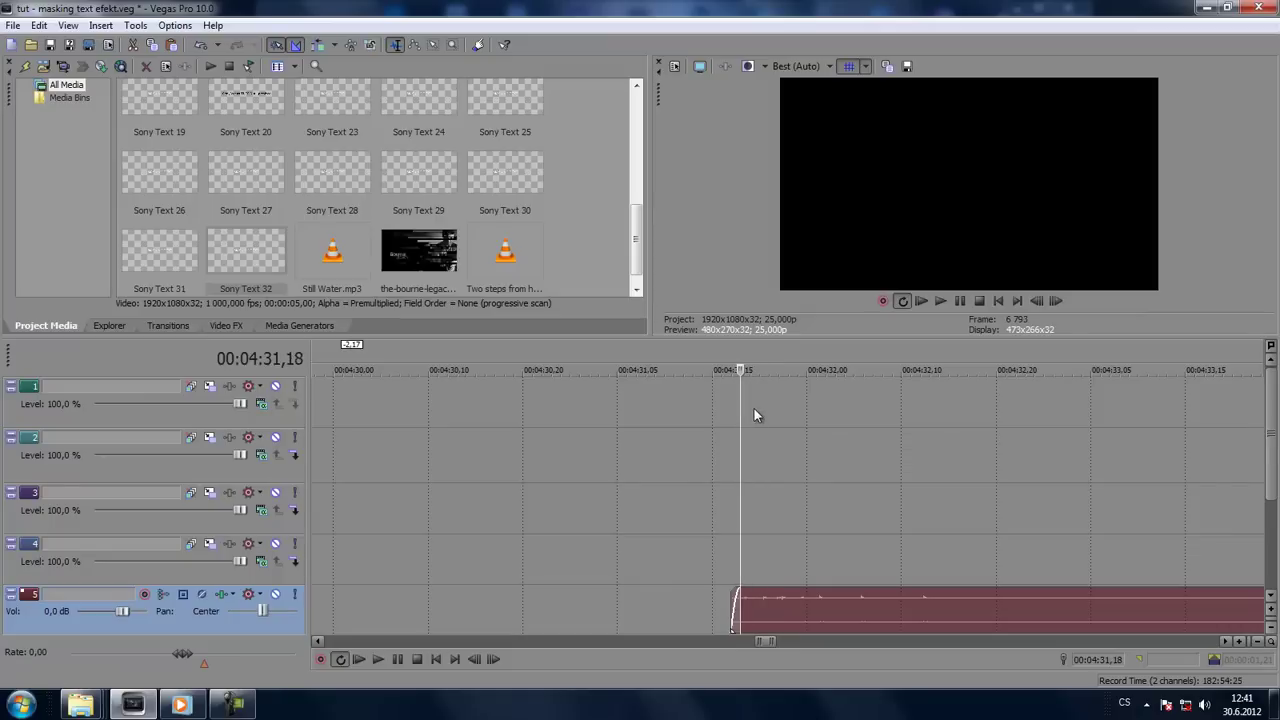
drag(758, 611, 749, 604)
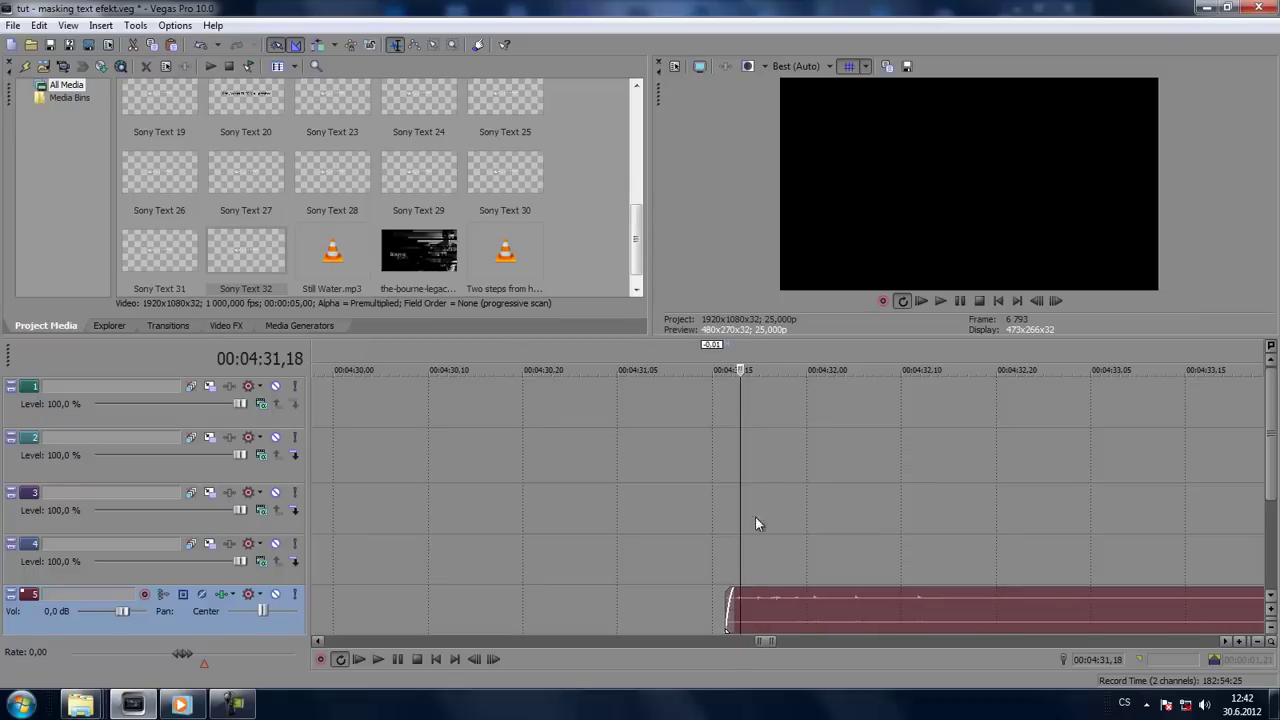
Step: Step frame by frame through the duplicated audio between 00:04:31,17 and 00:04:31,24 to check its peaks, returning to 00:04:31,18
key(Right)
key(Left)
key(Right)
key(Right)
key(Left)
key(Left)
key(Right)
key(Right)
key(Right)
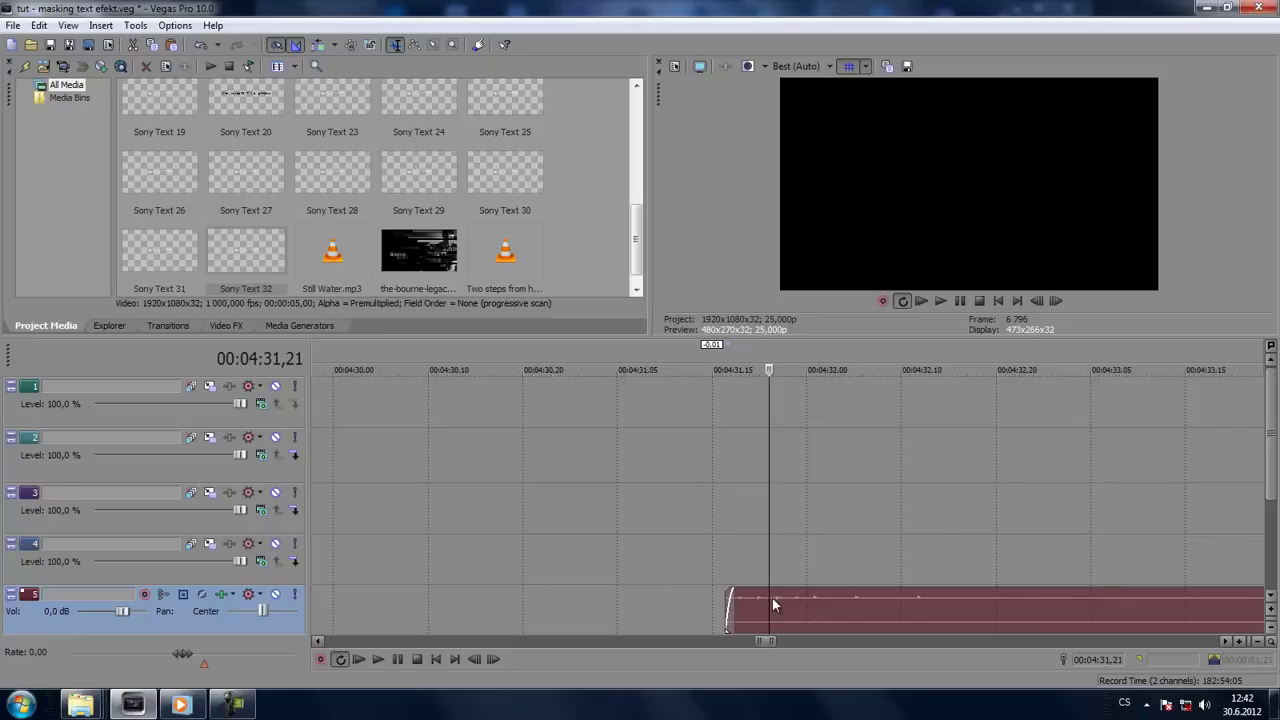
key(Right)
key(Right)
key(Right)
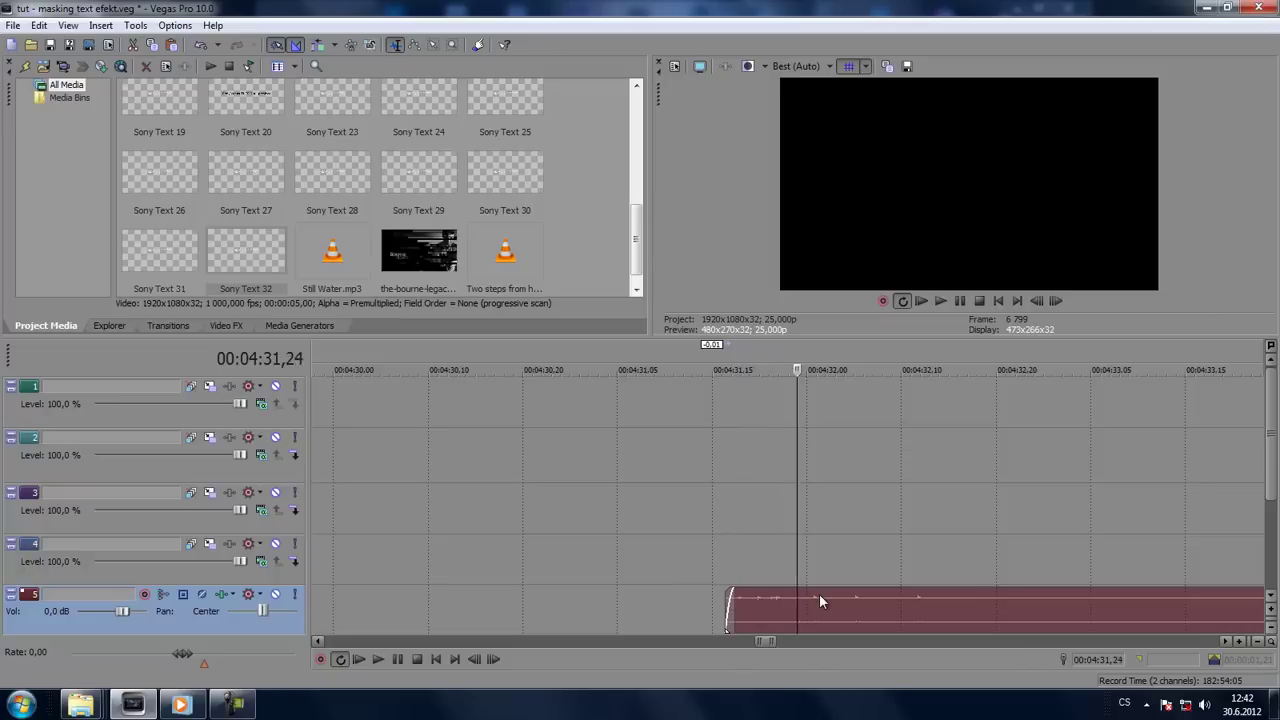
key(Left)
key(Left)
key(Left)
key(Left)
key(Left)
key(Left)
key(Left)
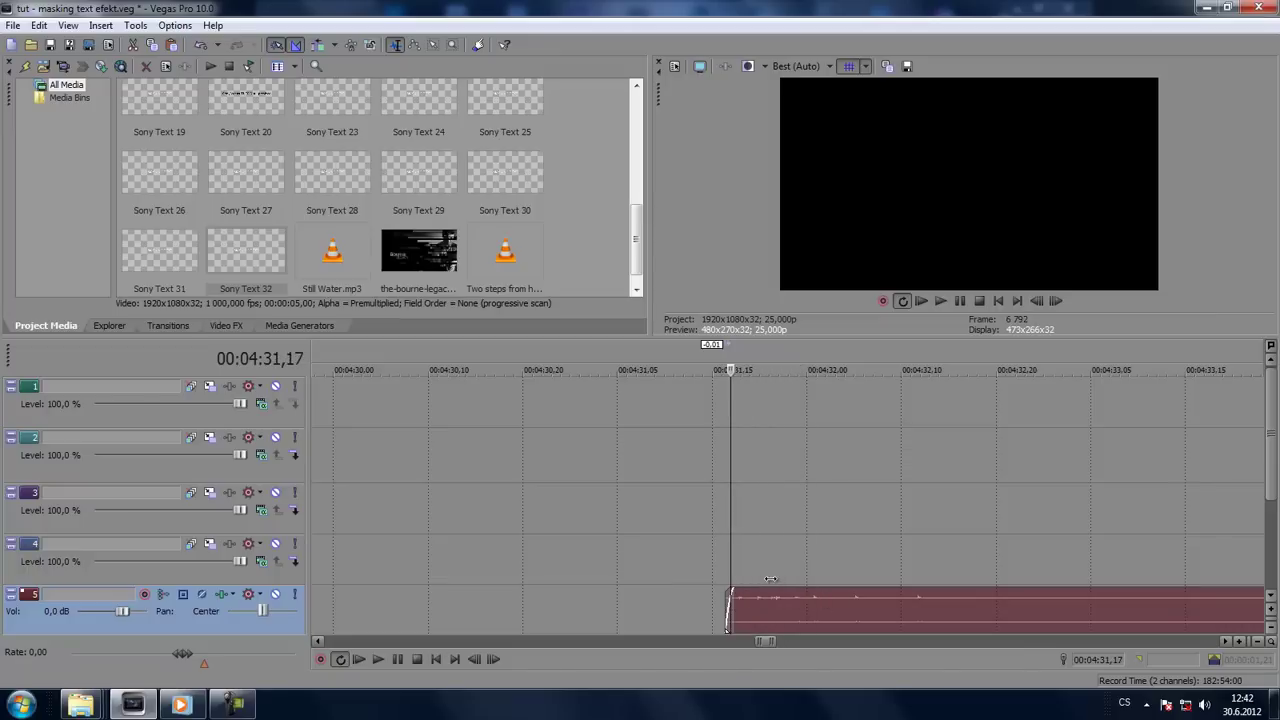
key(Right)
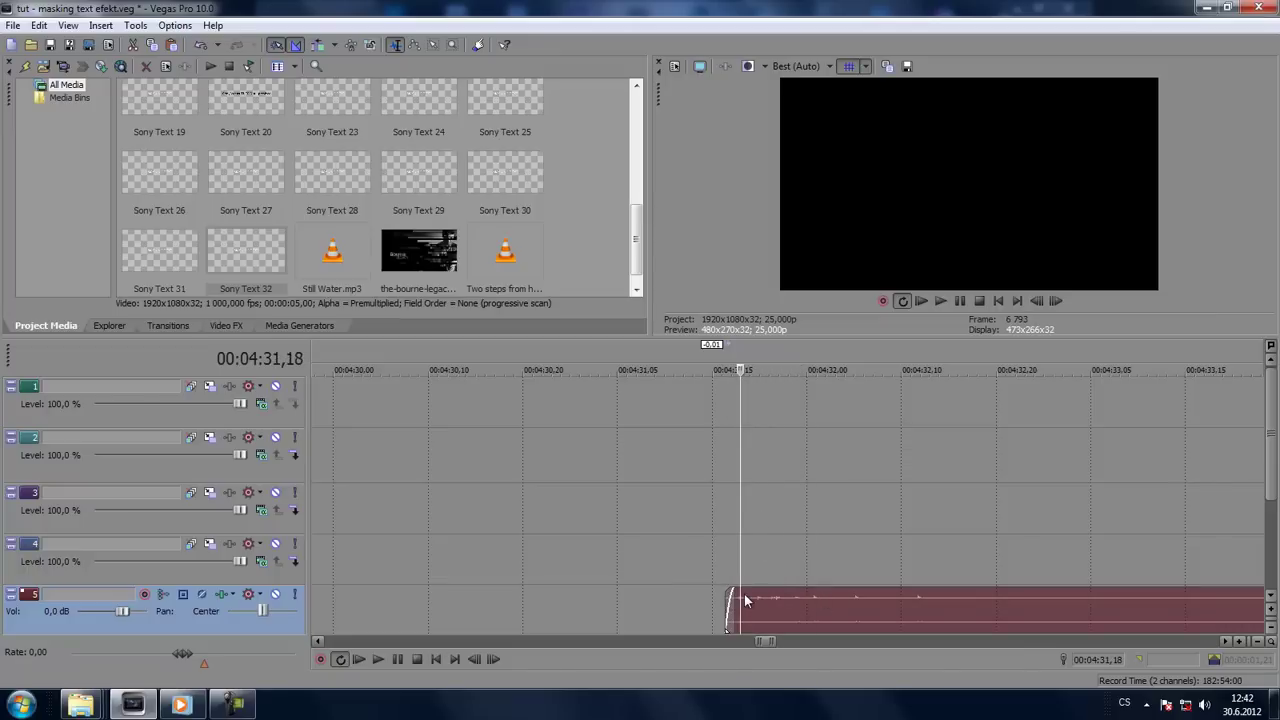
drag(729, 595, 733, 597)
Step: Copy the long MASKING TEXT event from track 3 to track 4 at the duplicated audio's start, creating a new copy of the source media
drag(757, 641, 733, 620)
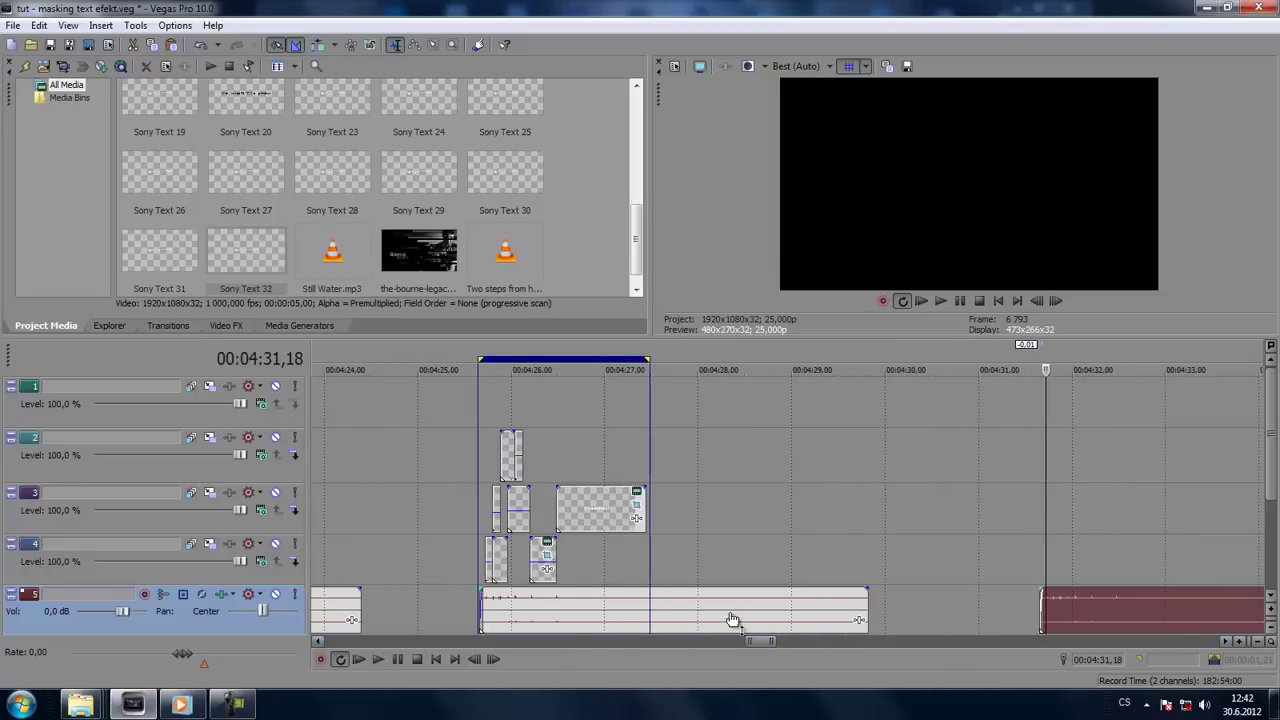
click(593, 514)
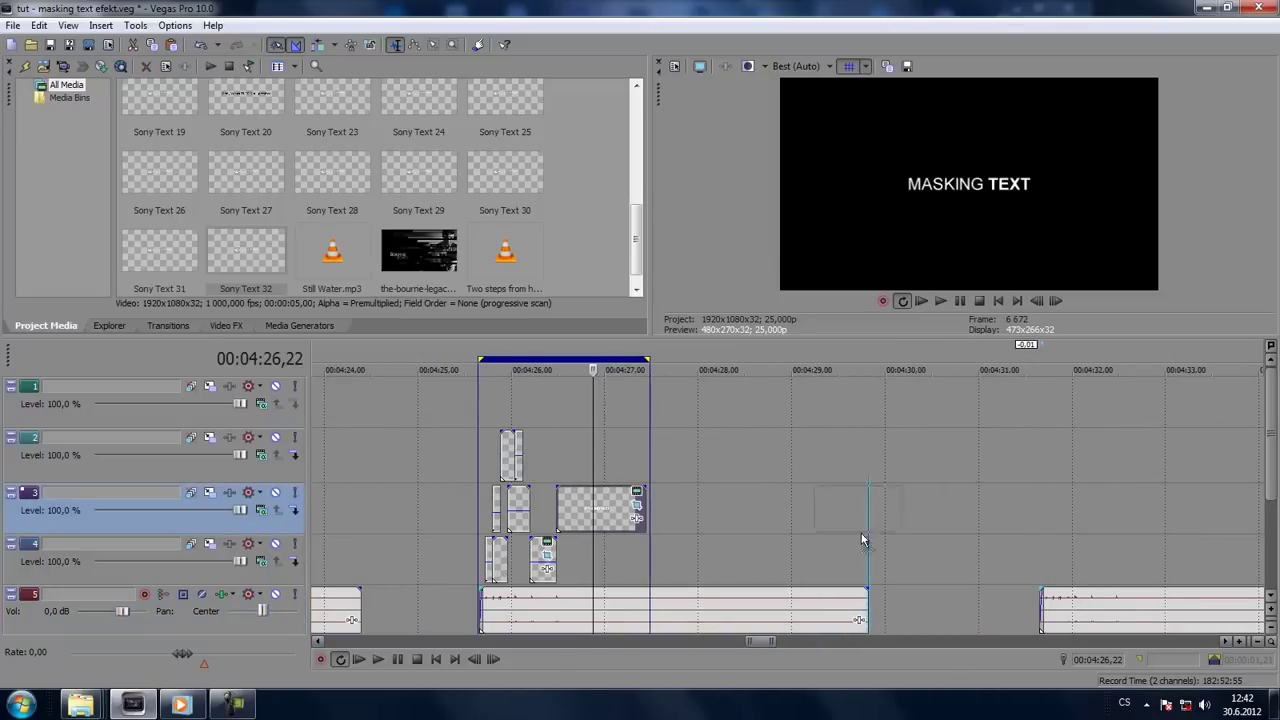
key(ctrl+v)
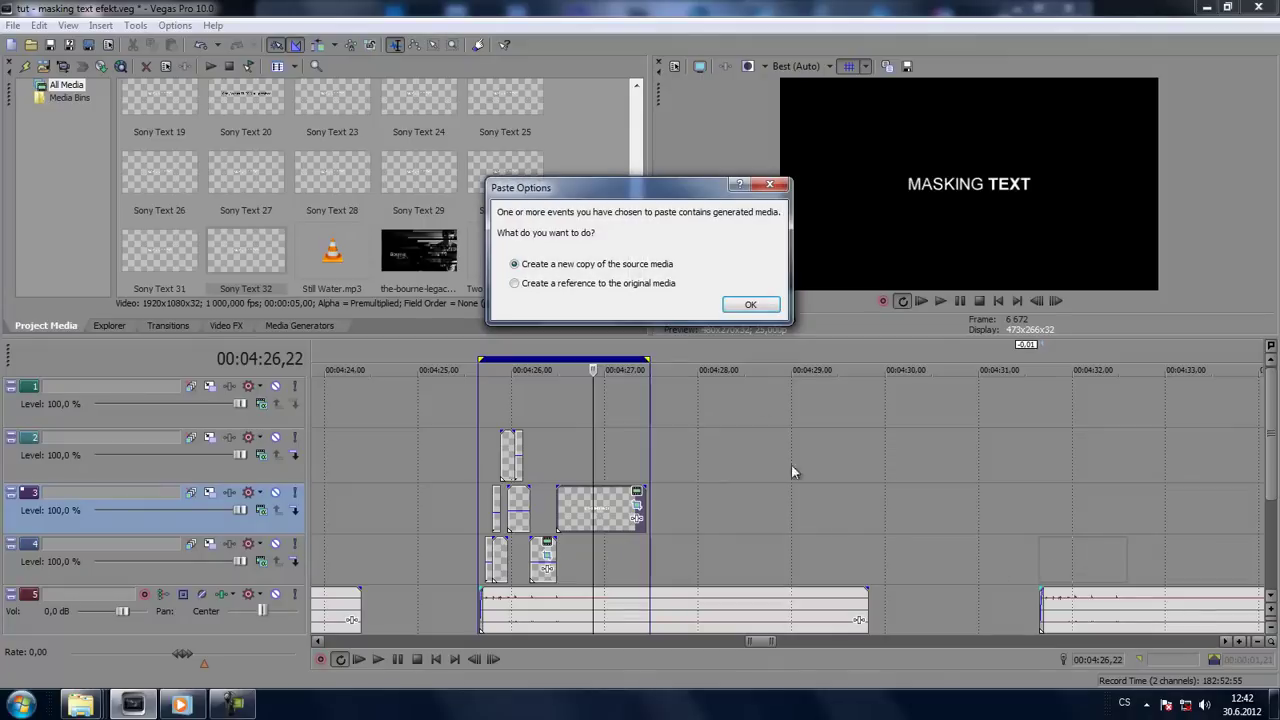
click(750, 304)
click(1065, 575)
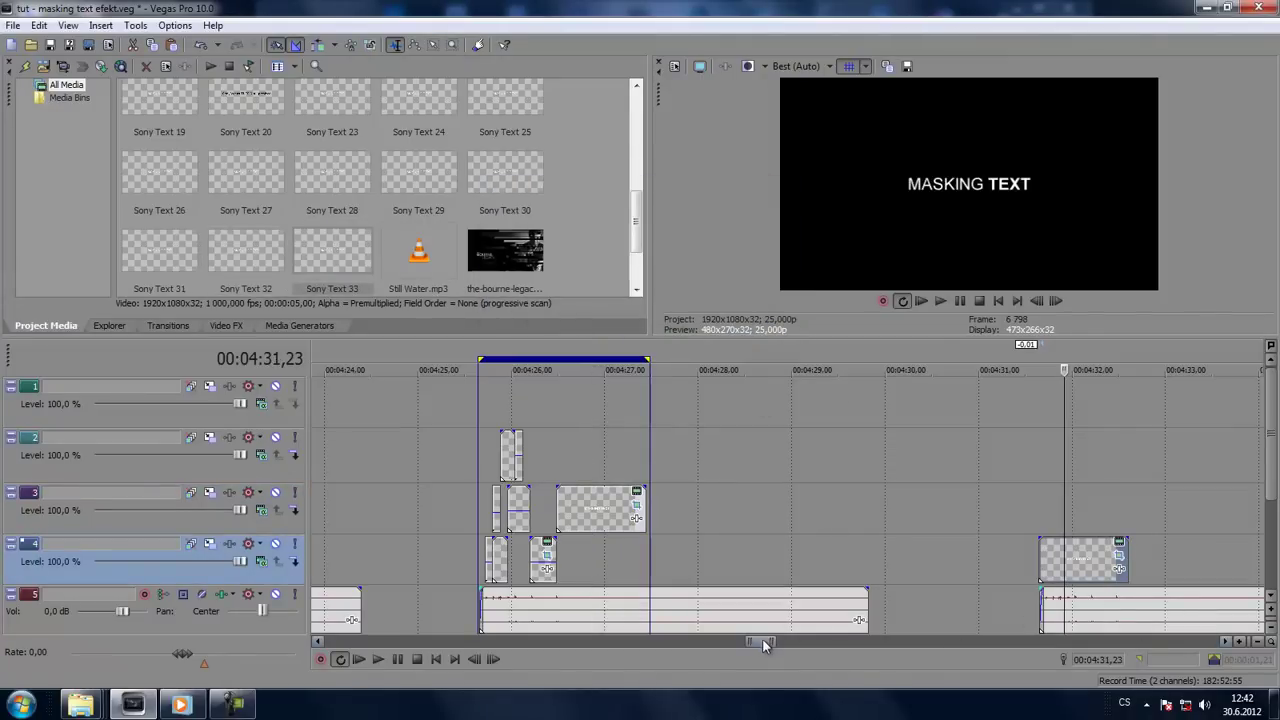
Step: Move the copied MASKING TEXT event on track 4 later so that it starts at 00:04:32,14, after the last audio beats
drag(760, 640, 770, 643)
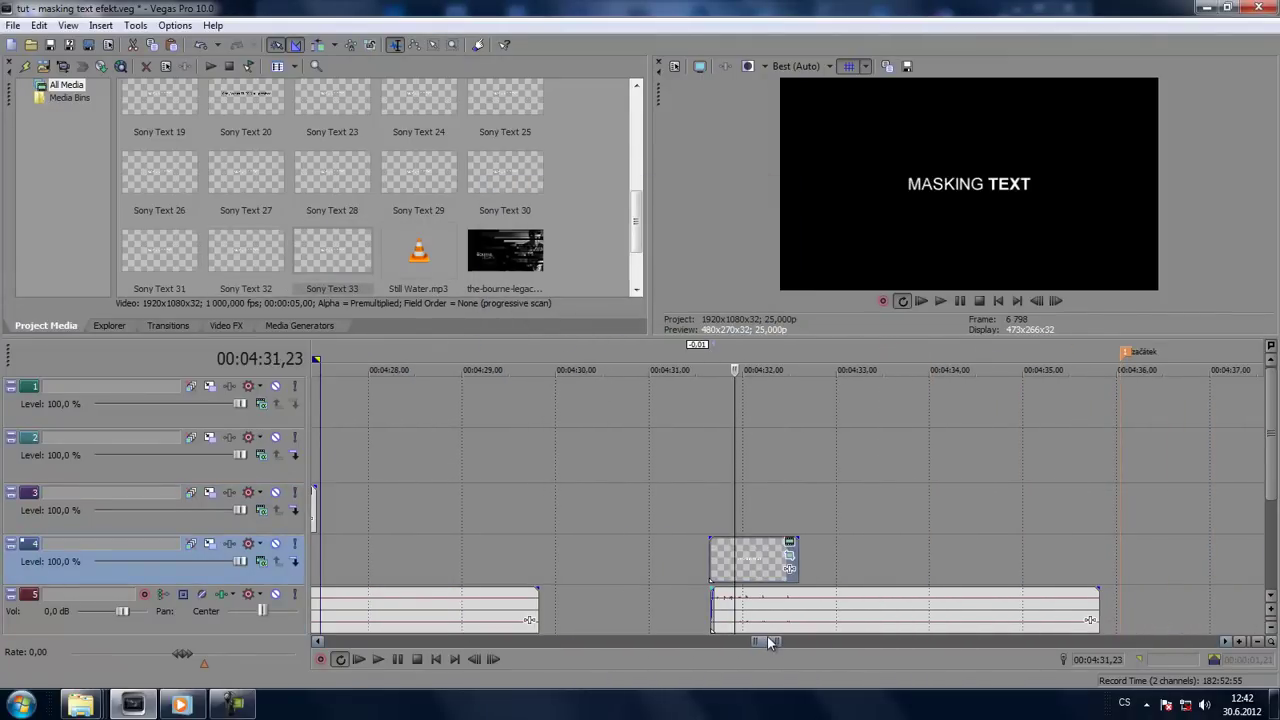
click(724, 557)
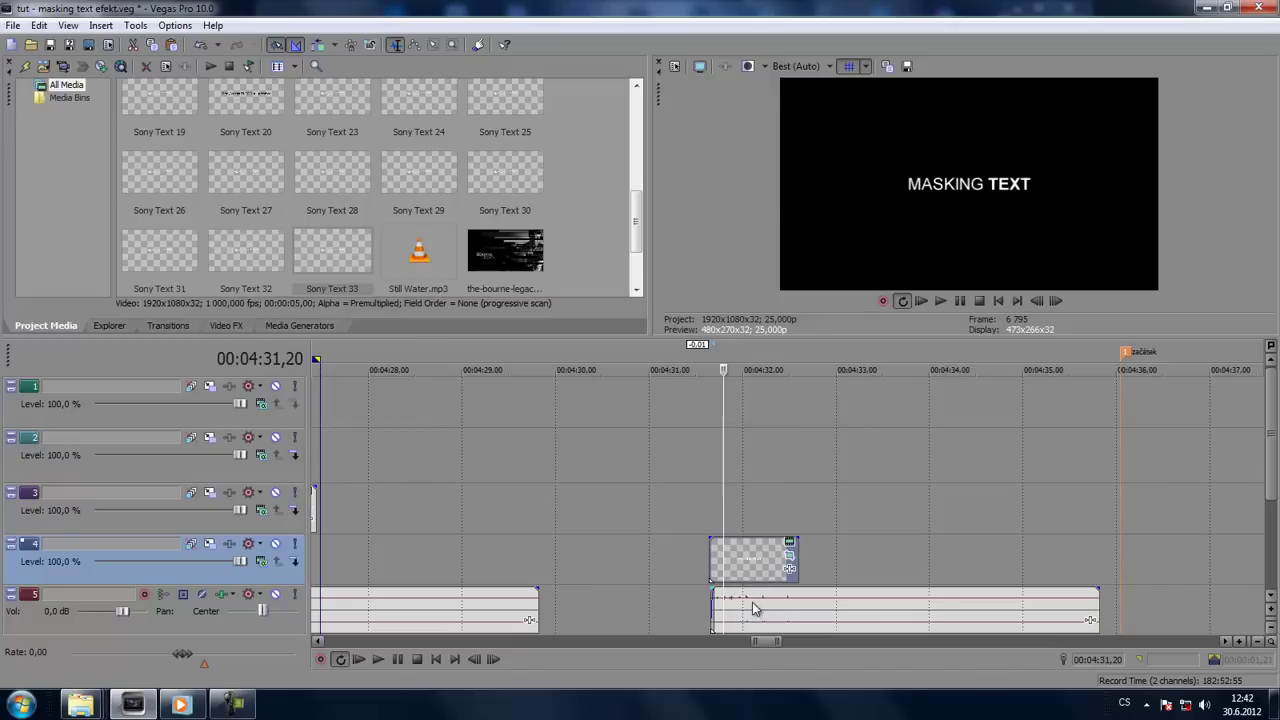
click(789, 622)
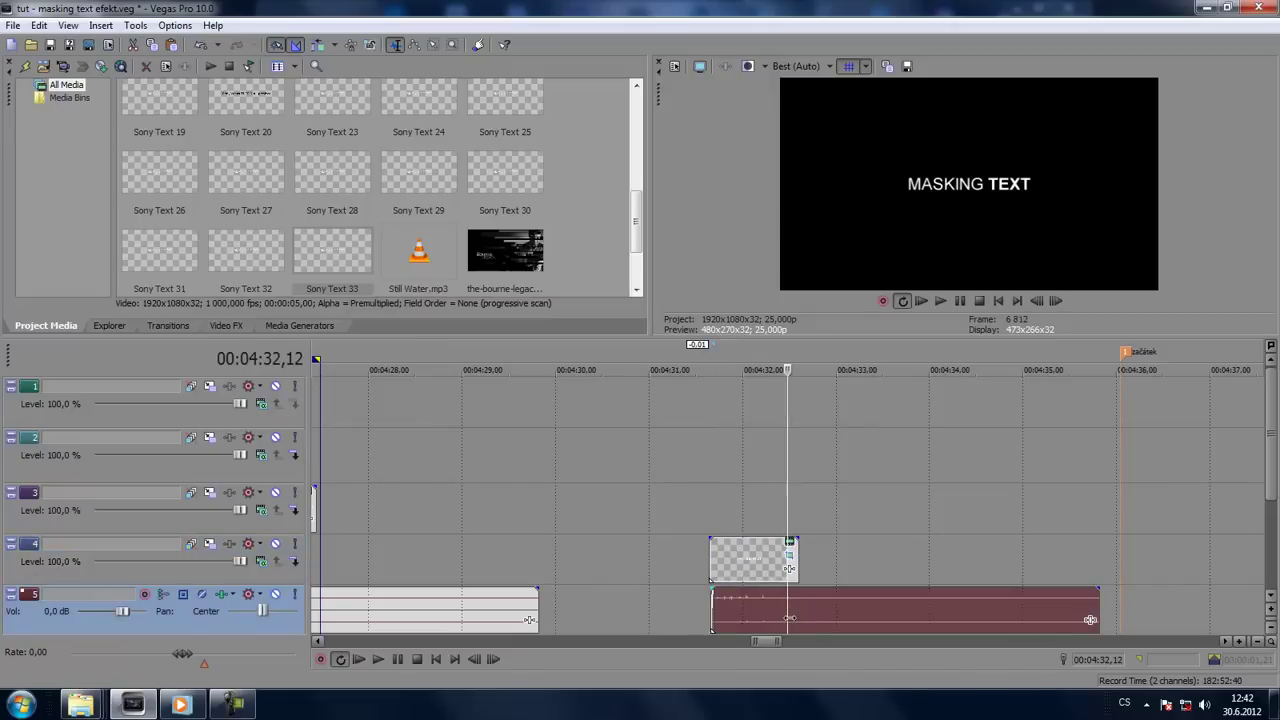
scroll(789, 618, up, 2)
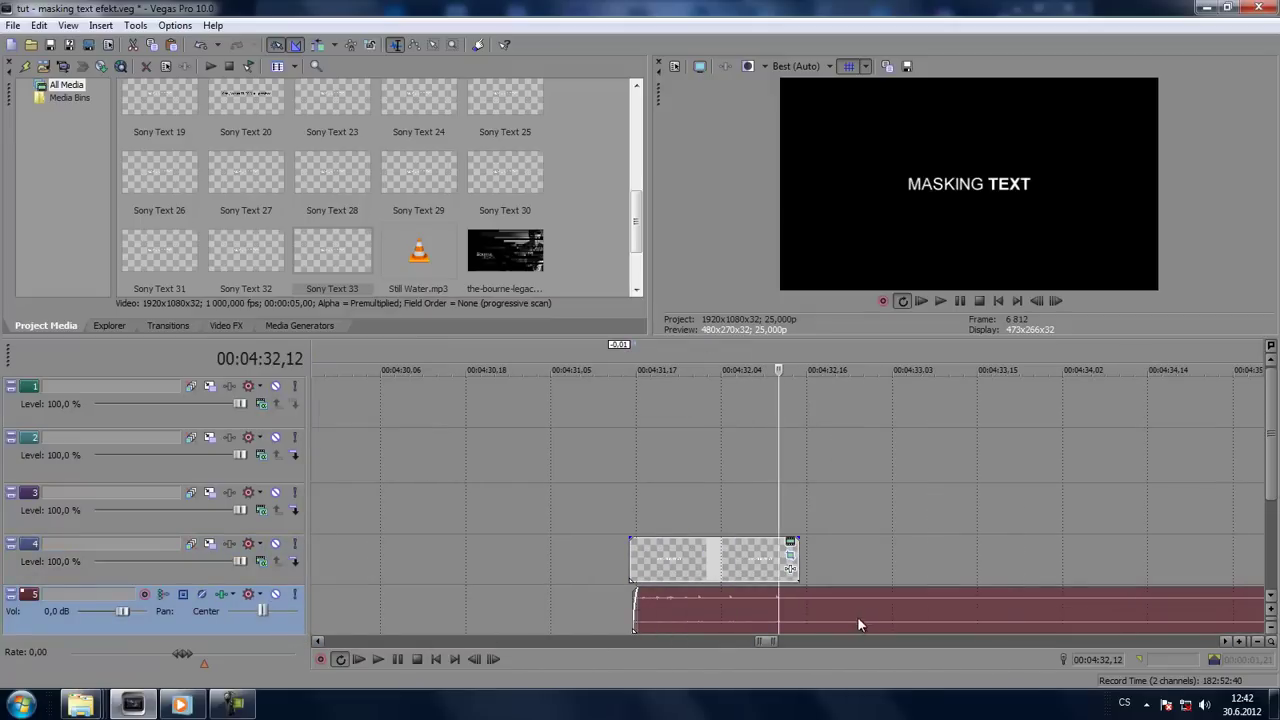
drag(670, 568, 821, 556)
click(849, 556)
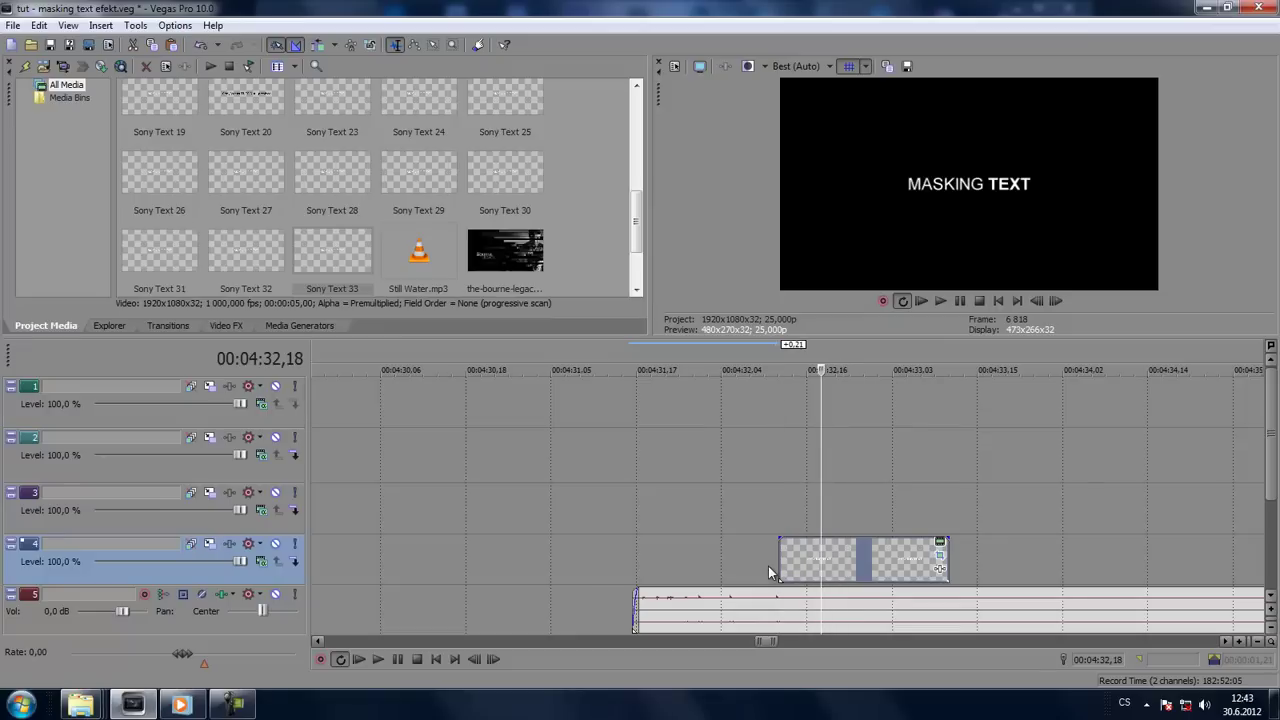
click(792, 560)
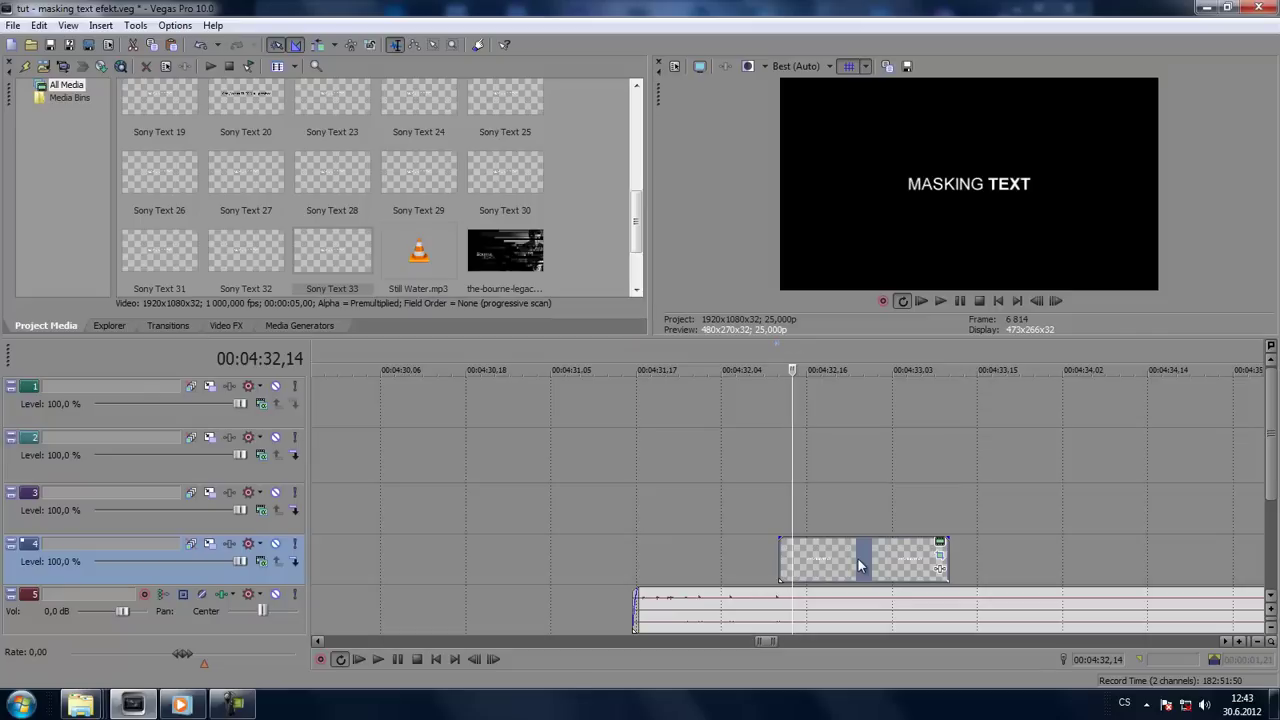
mouse_move(857, 559)
mouse_down()
mouse_move(671, 552)
mouse_move(878, 557)
mouse_move(840, 566)
mouse_up()
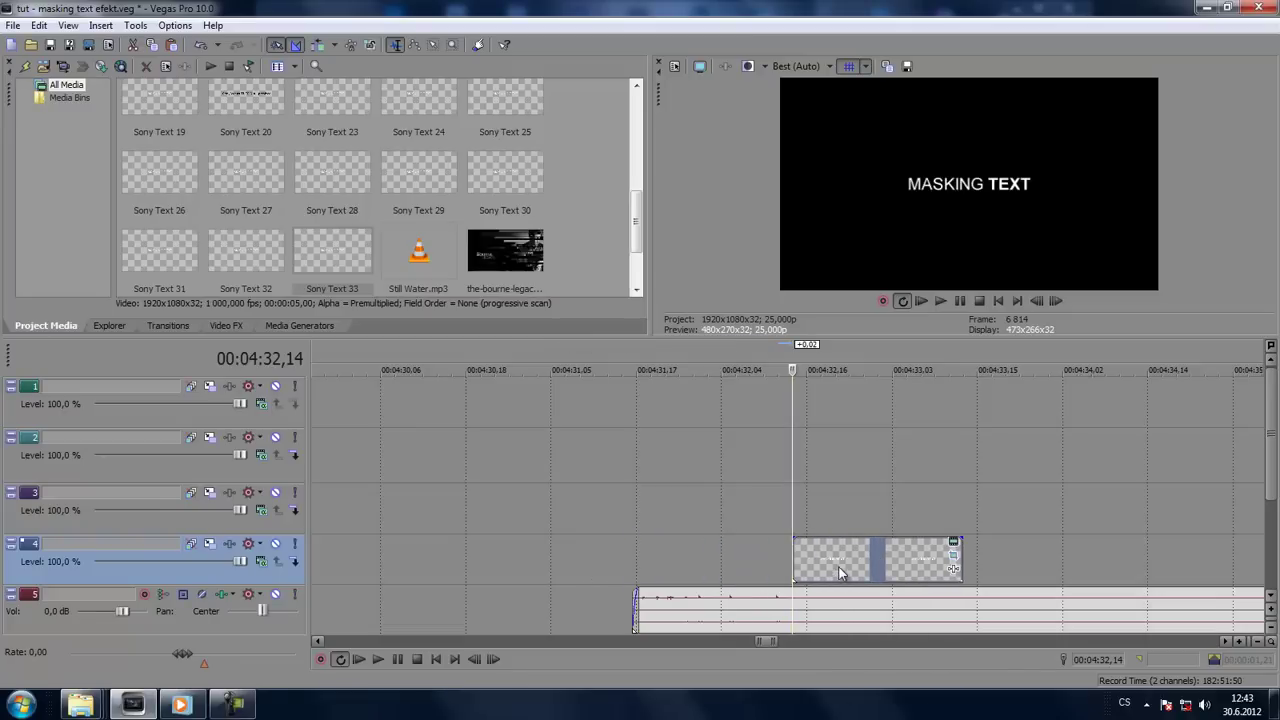
Step: Duplicate the MASKING TEXT event to just before the original on track 4, creating a new copy of the source media
click(840, 567)
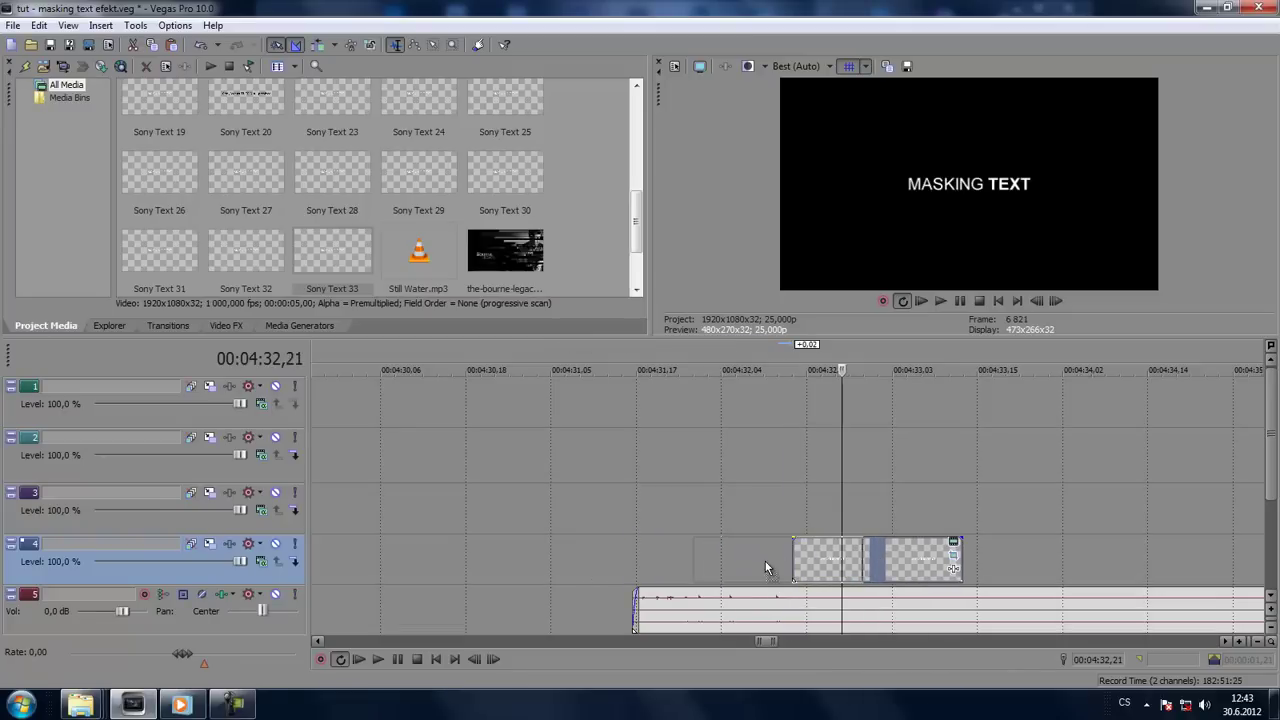
key(ctrl+v)
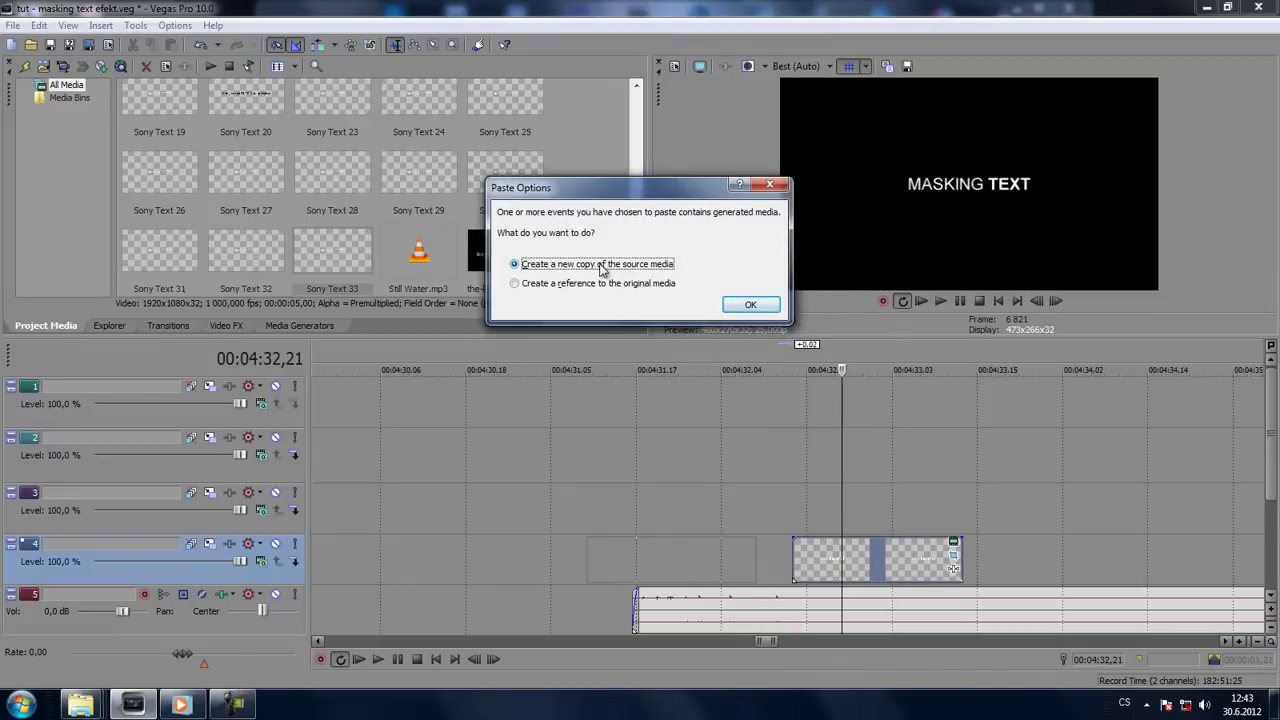
click(748, 303)
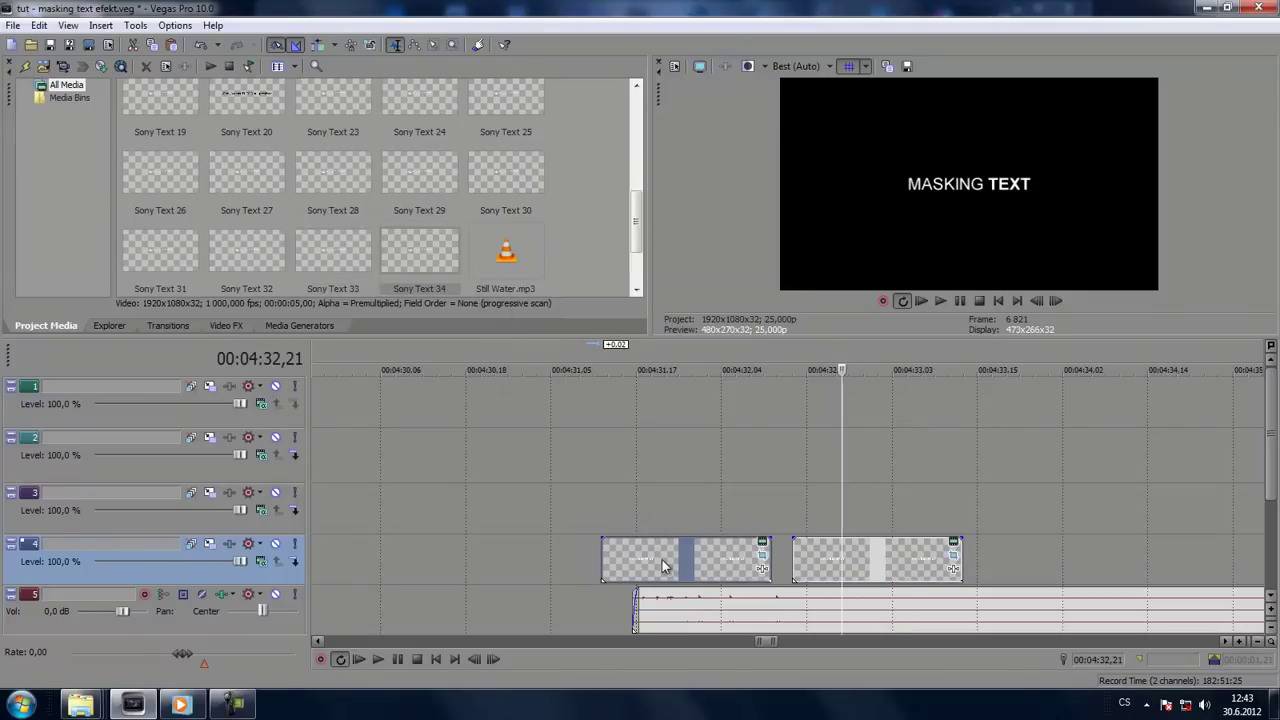
Step: Trim both ends of the duplicate text event so it starts at 00:04:31,18 on the first beat and lasts about five frames
drag(603, 558, 647, 558)
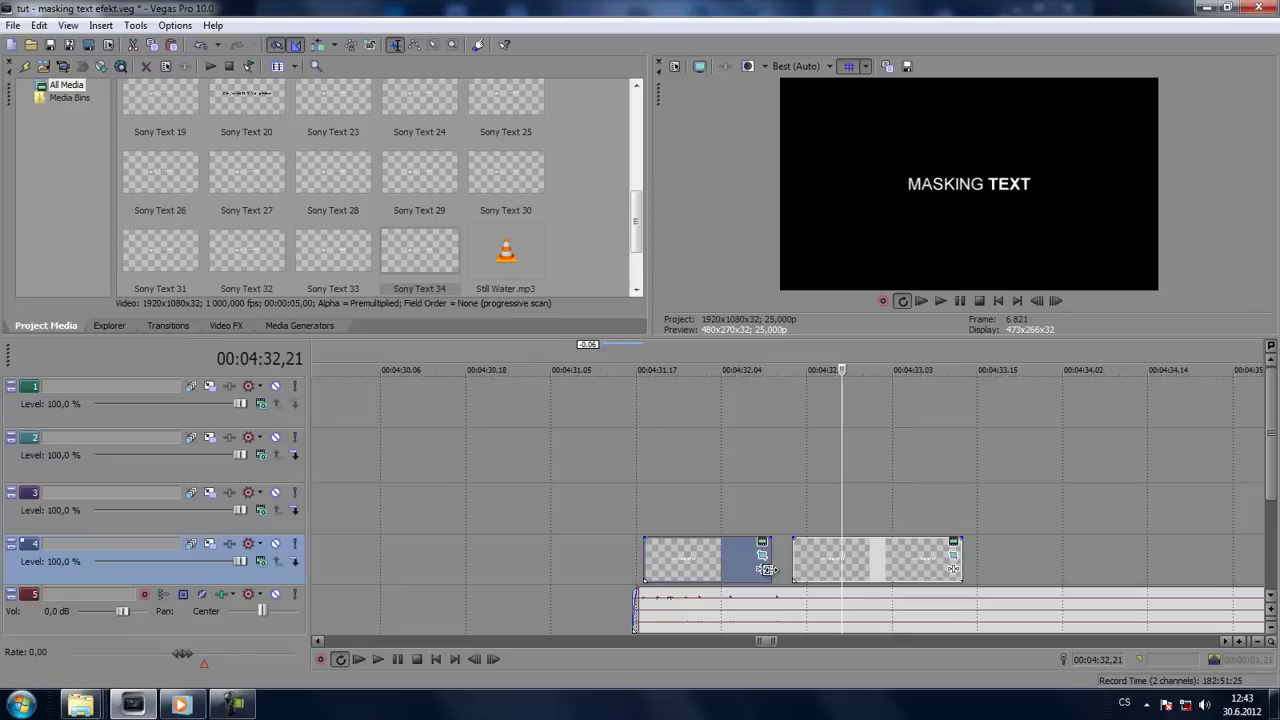
drag(771, 568, 677, 568)
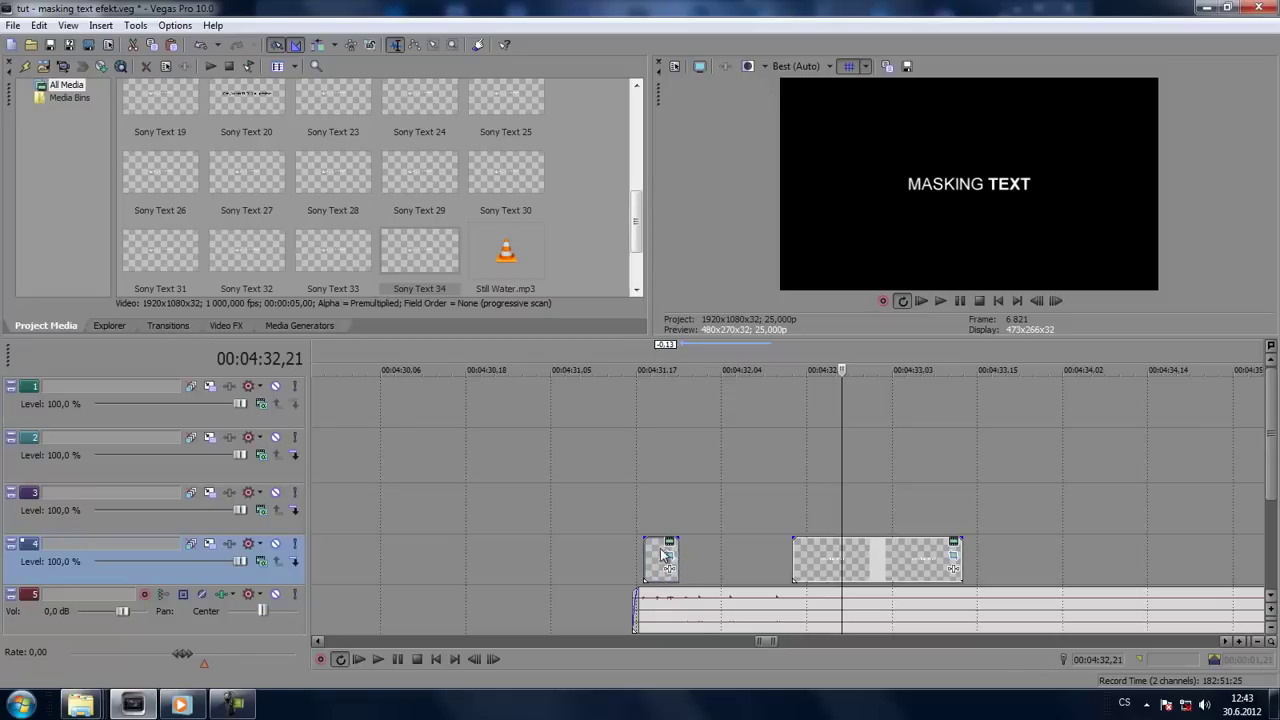
click(660, 568)
scroll(668, 575, up, 3)
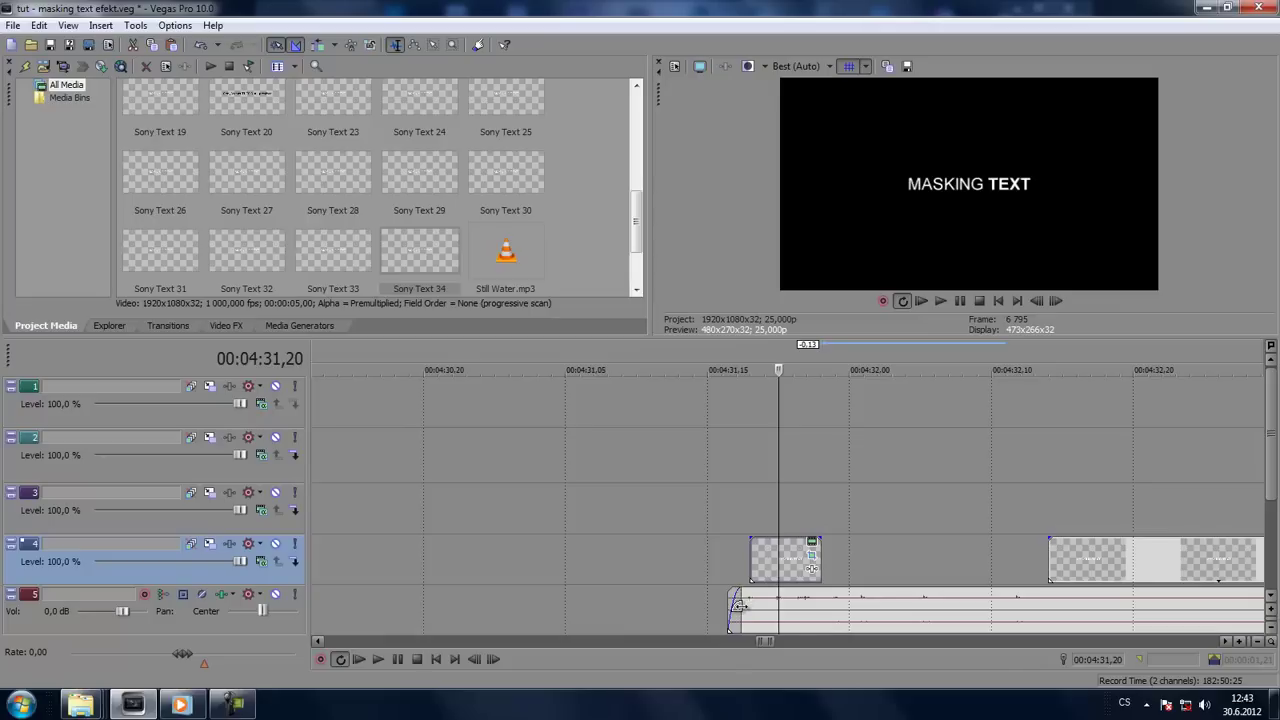
click(750, 603)
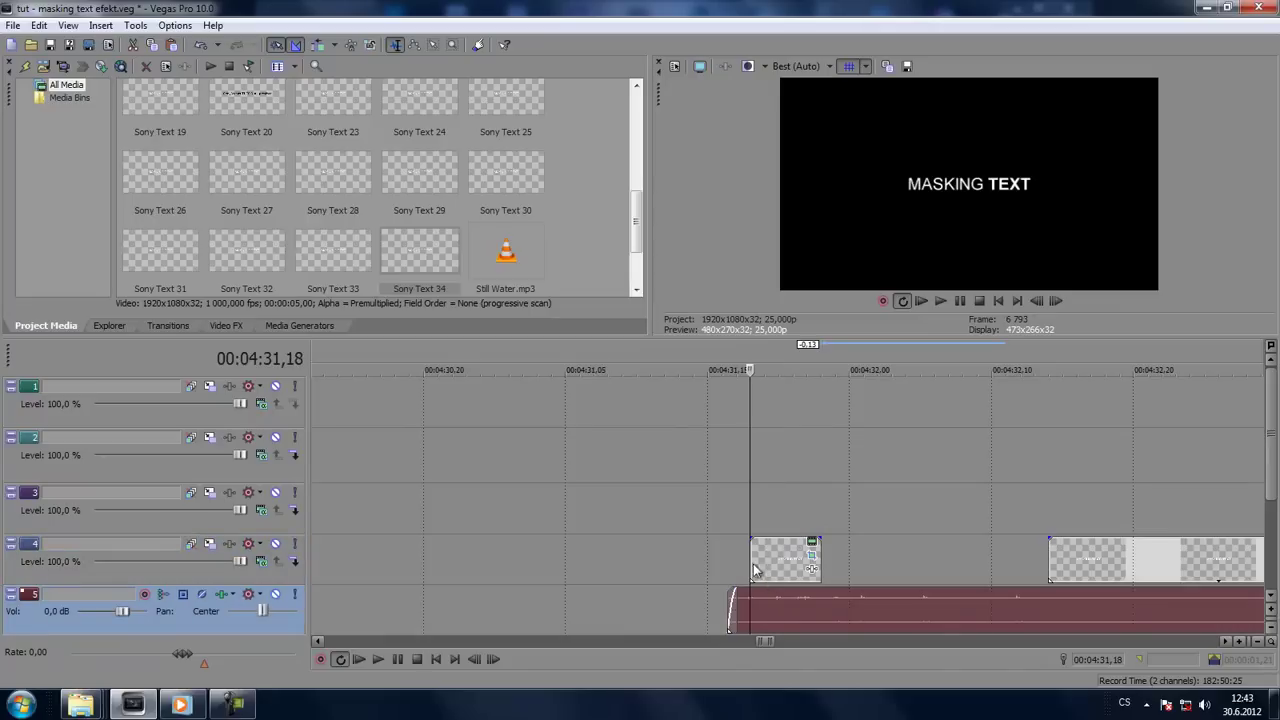
click(762, 570)
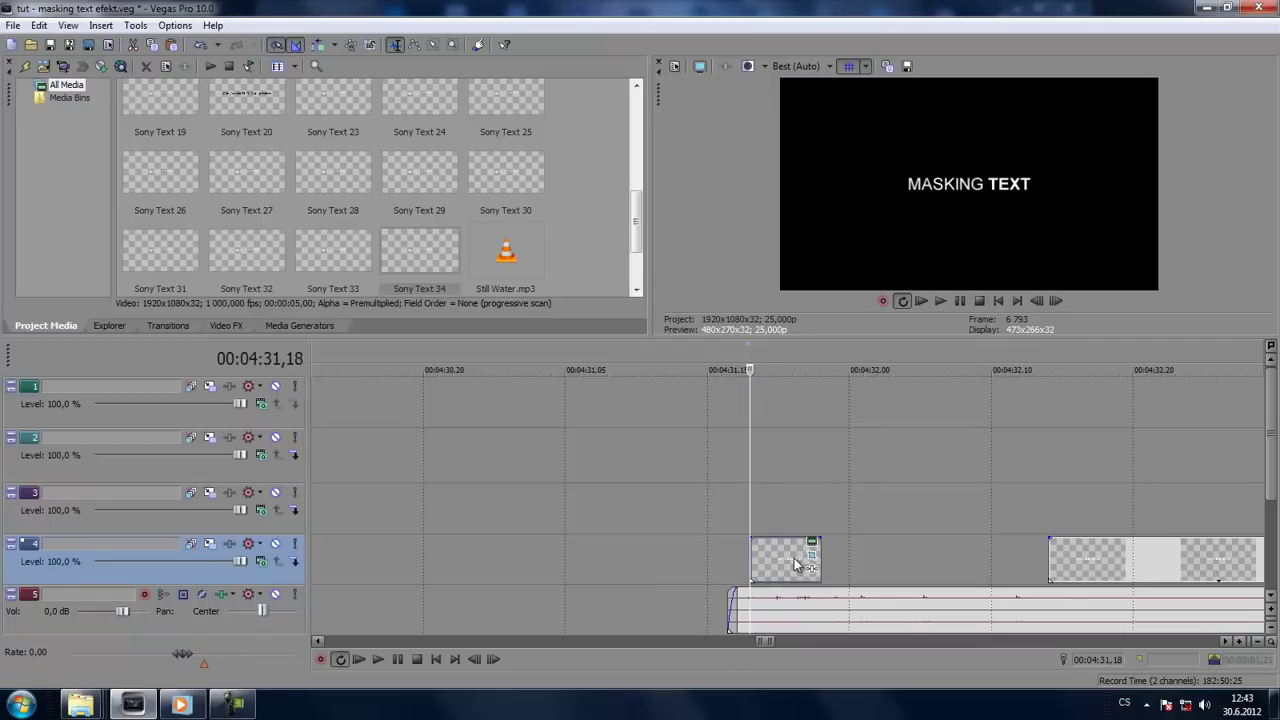
click(786, 563)
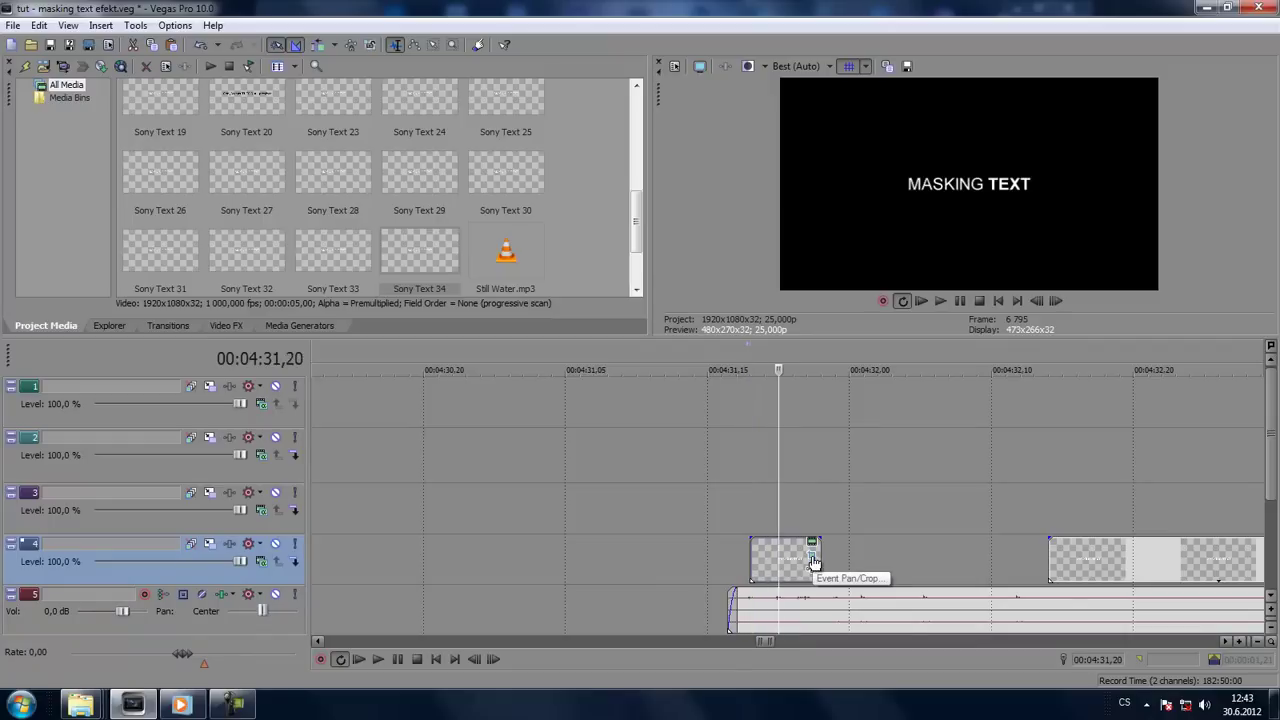
Step: Delete the old triangular mask from the short text event in Event Pan/Crop and check its generated text
click(812, 557)
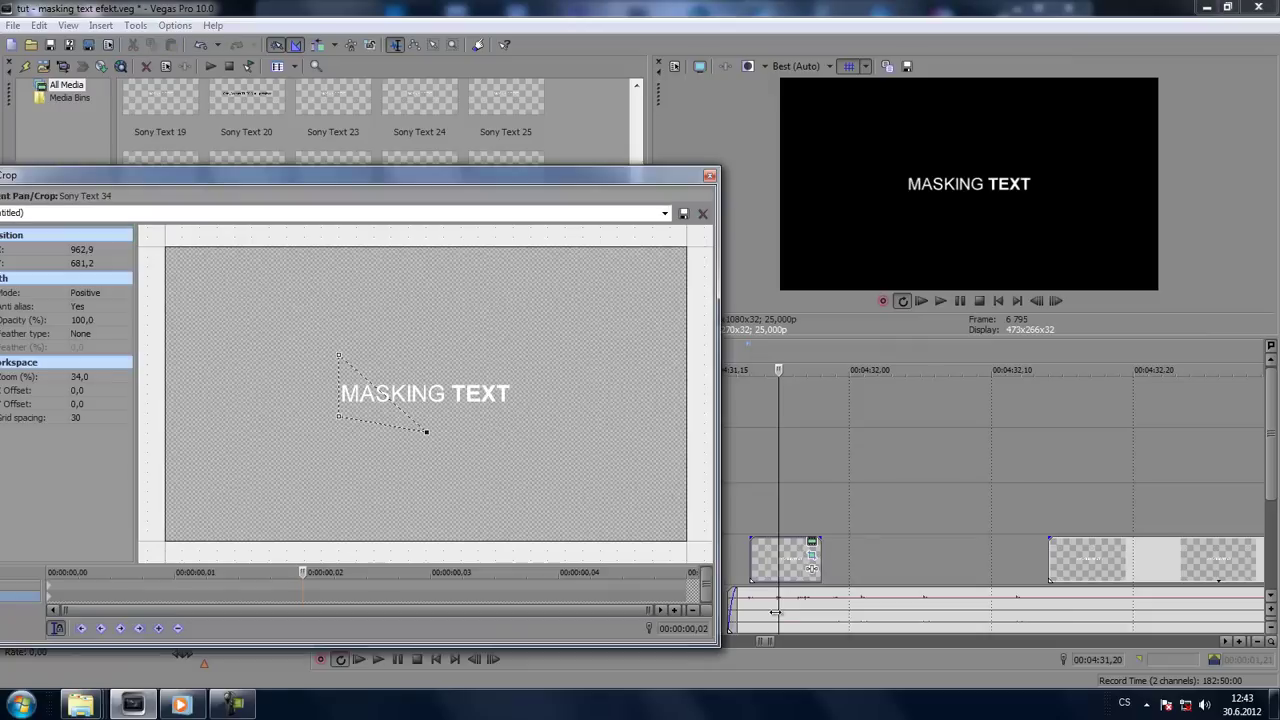
drag(450, 182, 510, 179)
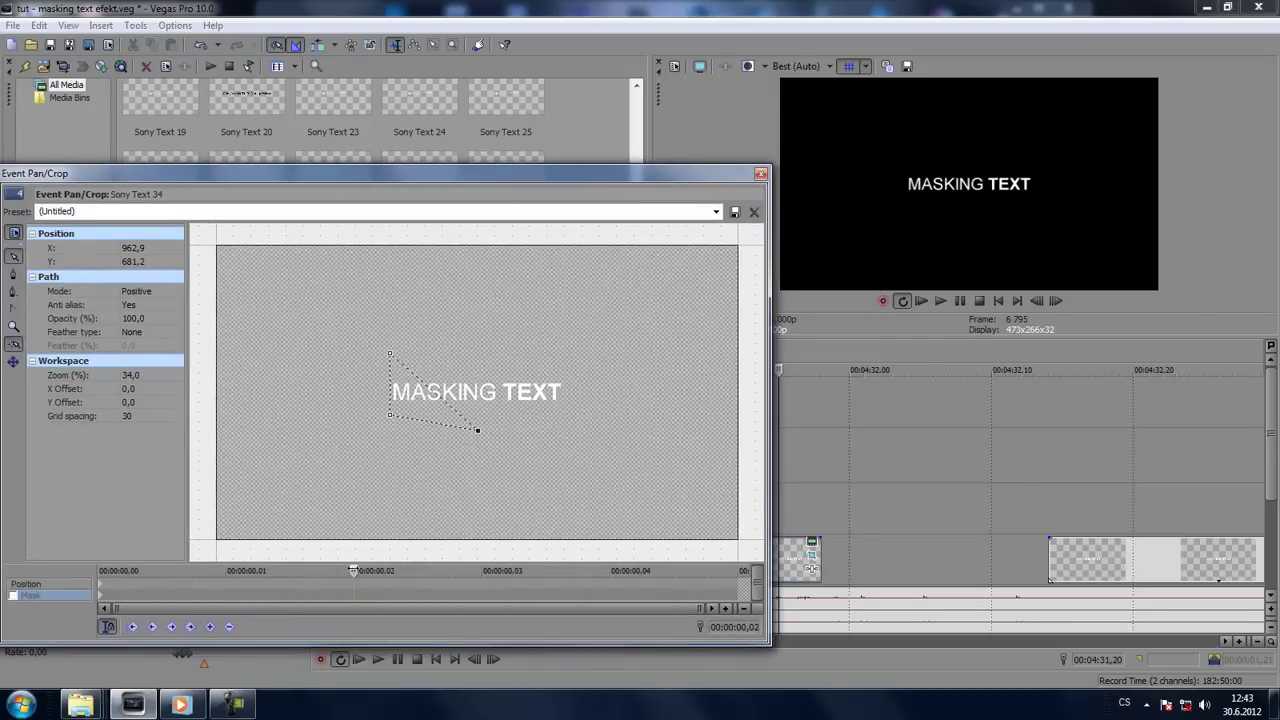
click(103, 600)
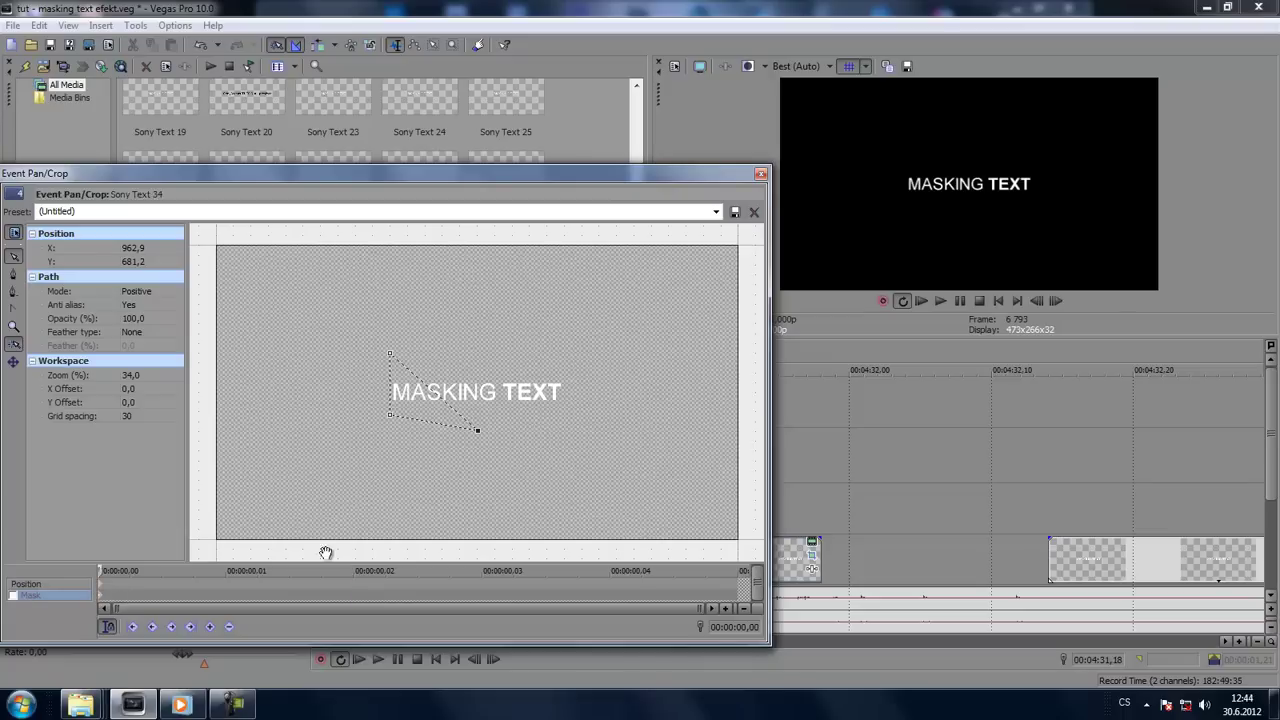
click(477, 431)
click(390, 415)
key(Delete)
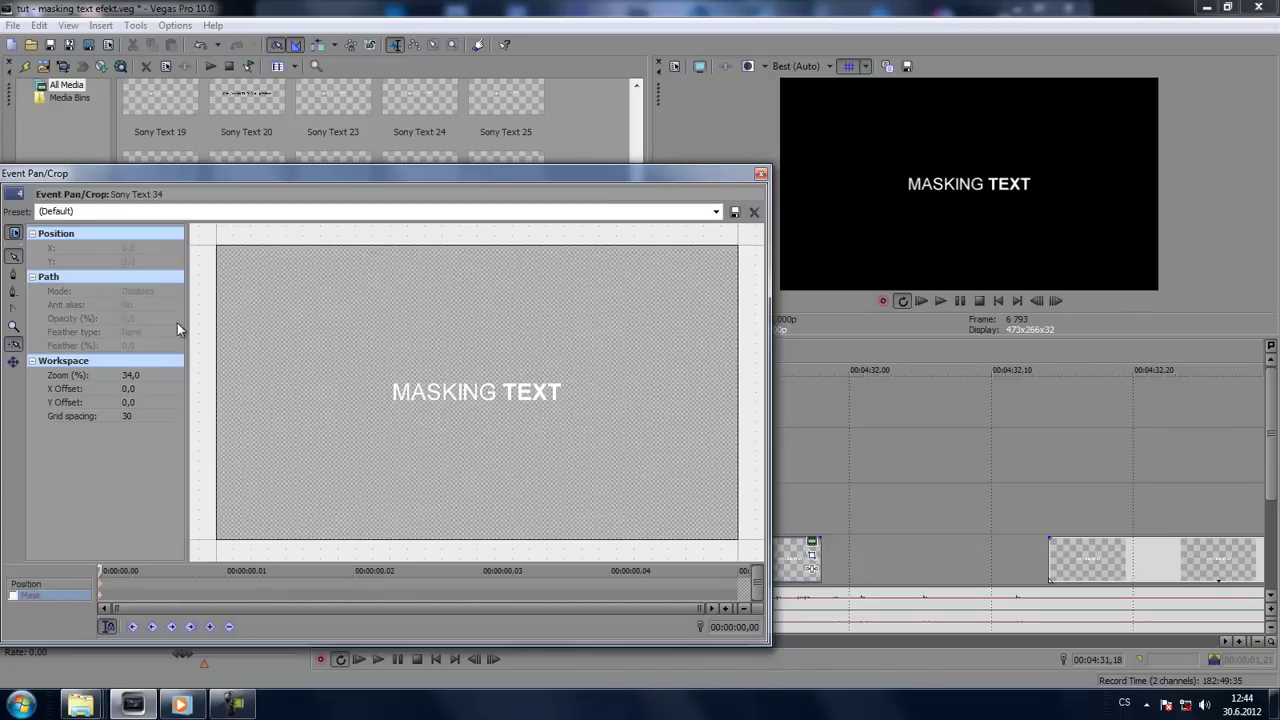
click(761, 174)
click(812, 544)
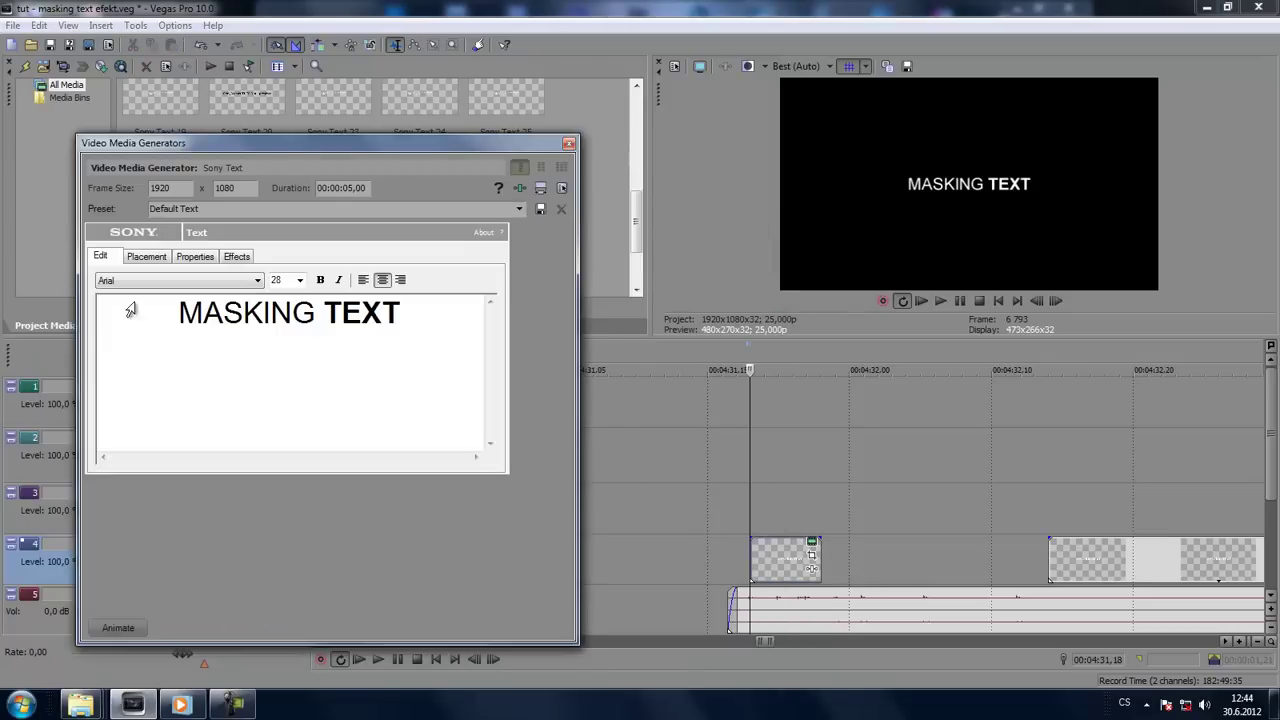
click(568, 146)
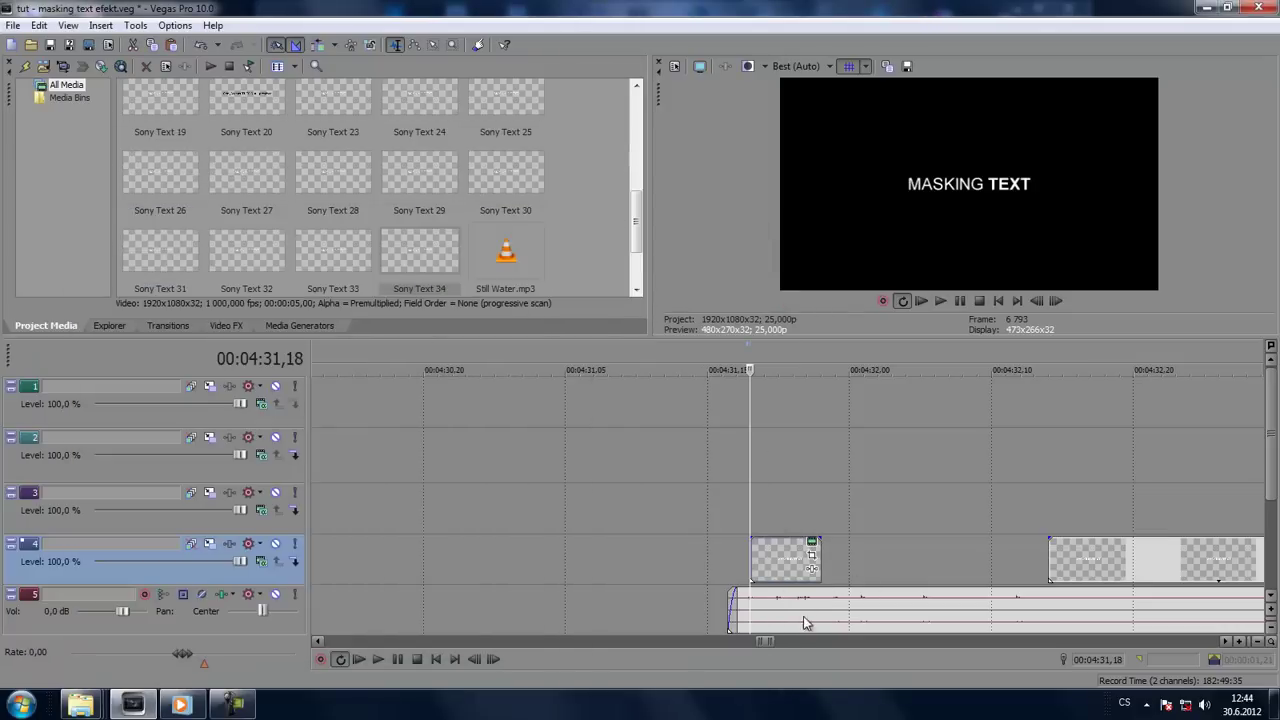
Step: Enable the mask in the short event's Pan/Crop and draw a closed triangular mask over the first letters of MASKING with the Anchor Creation Tool
right_click(781, 561)
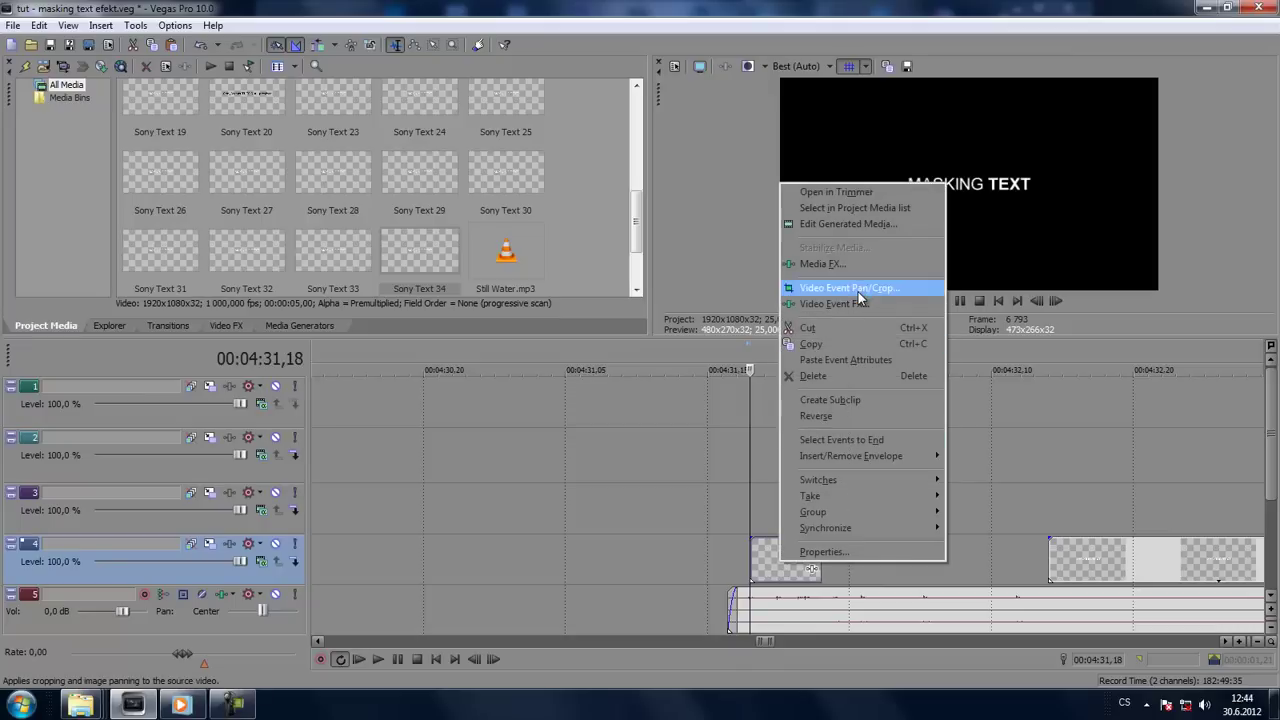
click(858, 289)
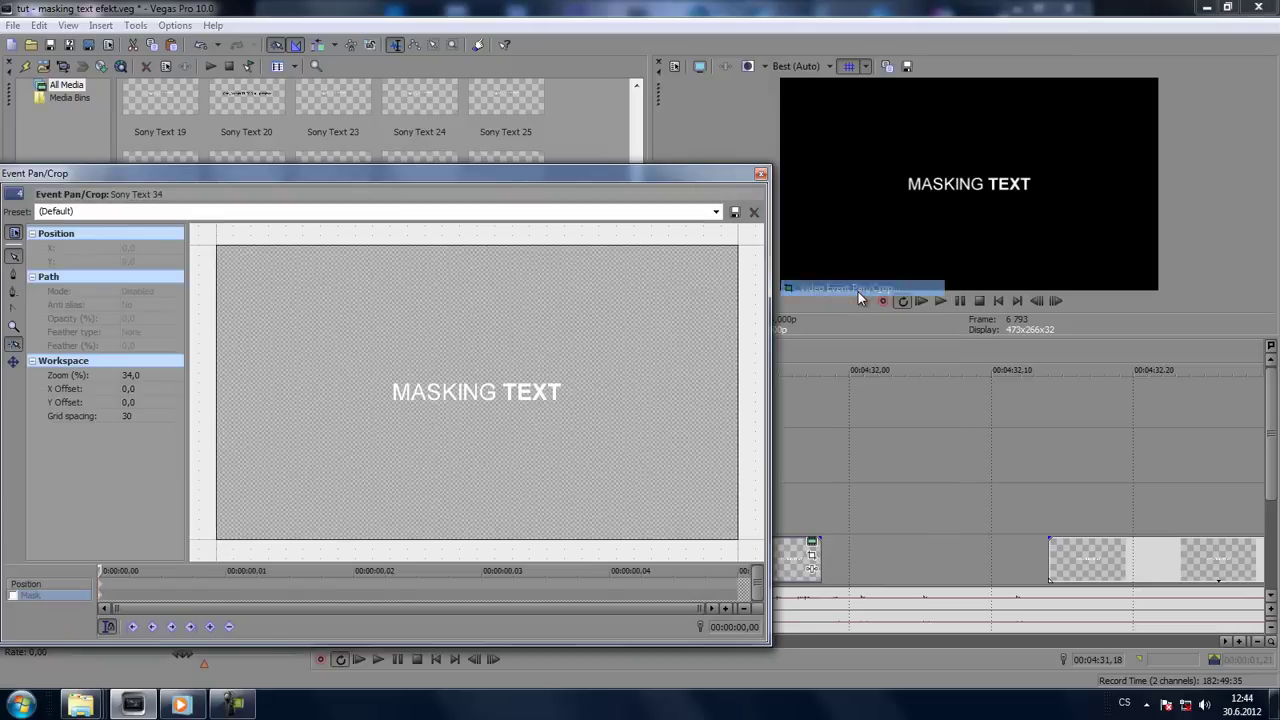
click(13, 596)
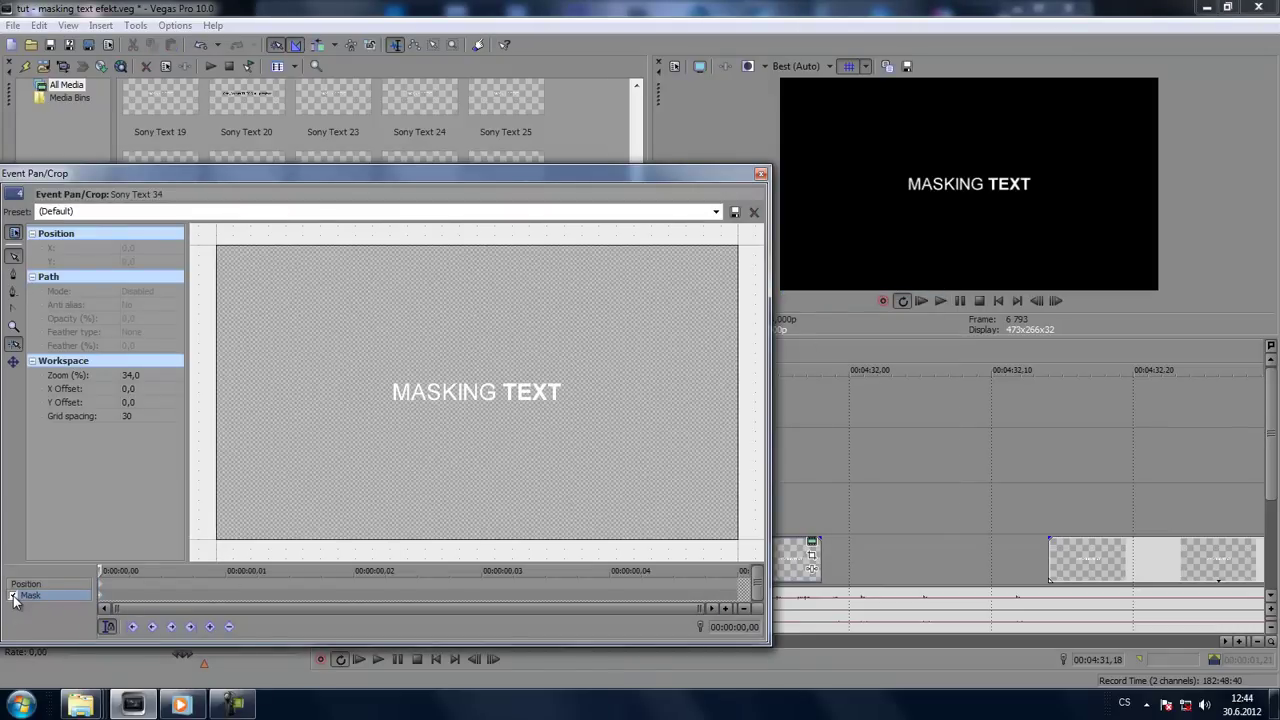
click(13, 273)
click(387, 351)
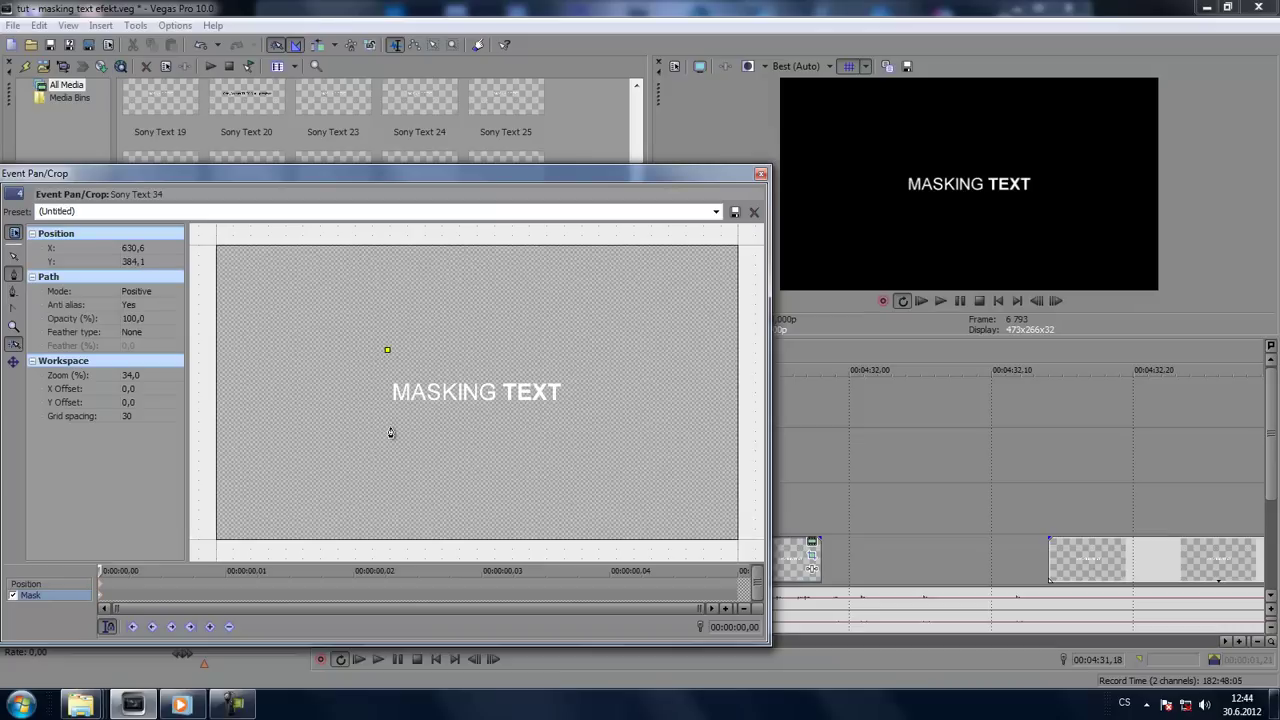
click(391, 429)
click(388, 351)
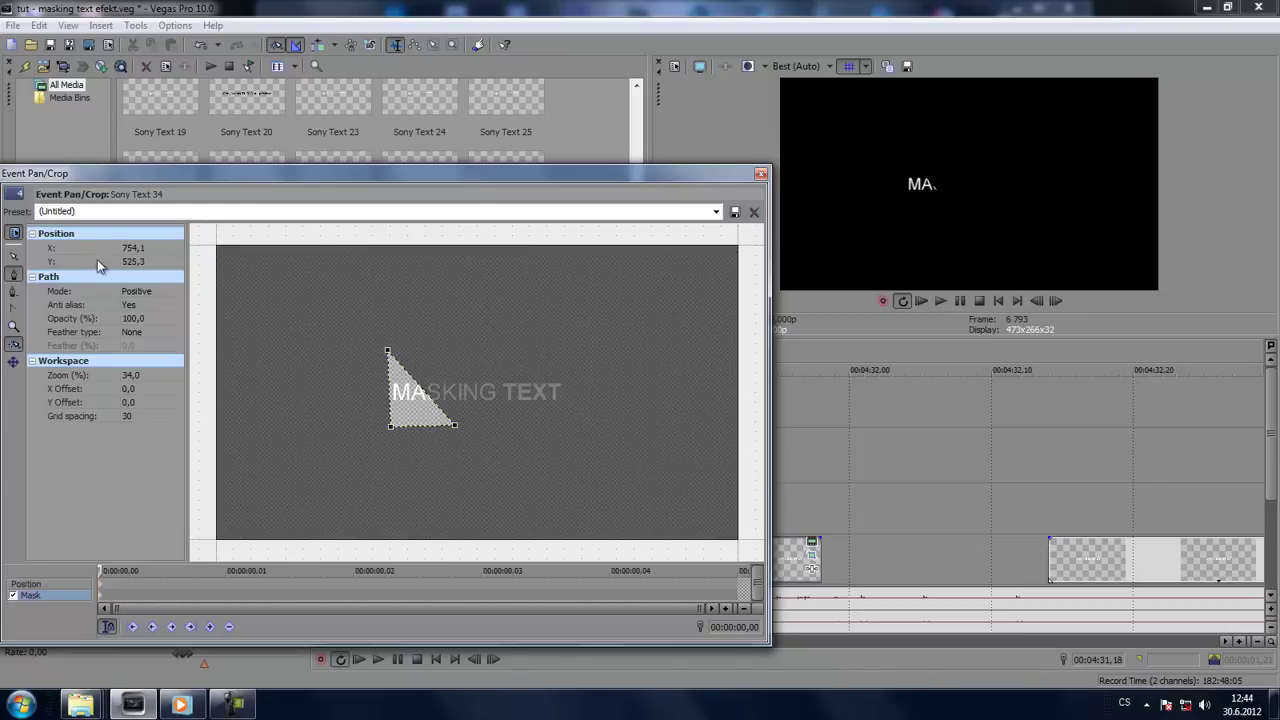
click(13, 259)
click(299, 320)
click(16, 279)
click(407, 375)
click(420, 390)
click(10, 278)
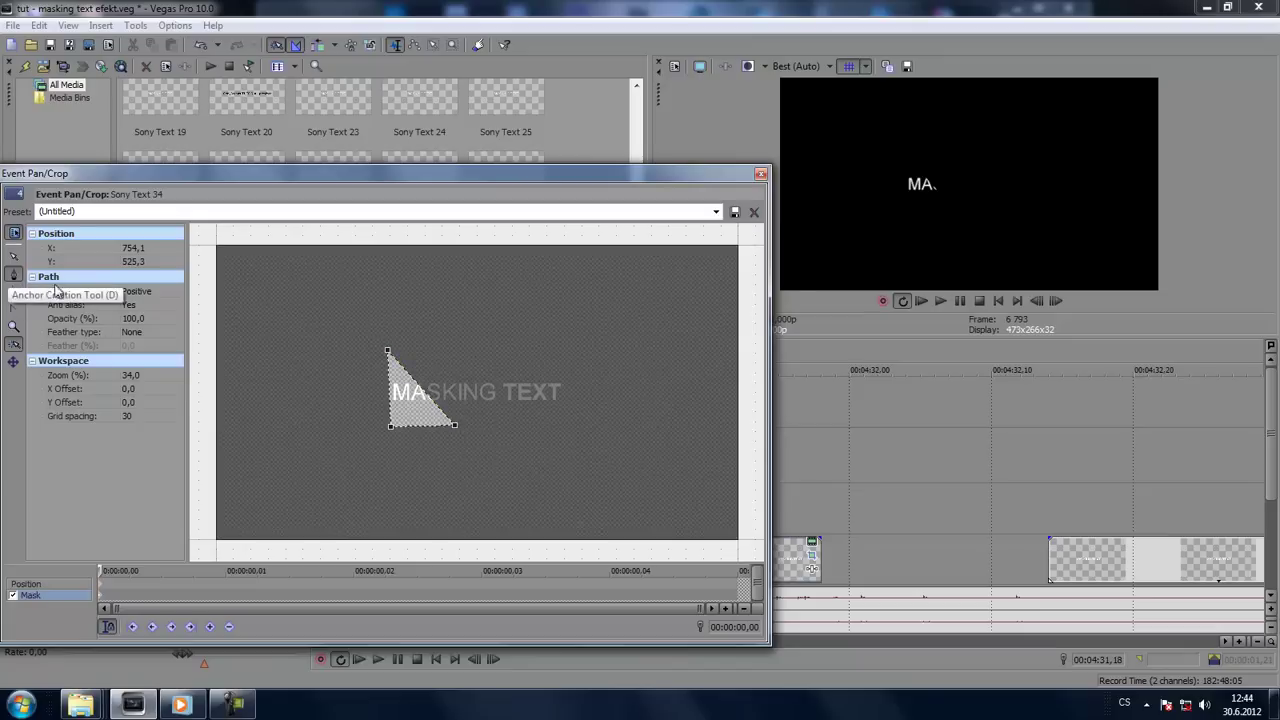
click(390, 356)
Step: Move the triangular mask's lower-right anchor to about X 945,3 and Y 660,6 with the edit tool, and close Event Pan/Crop
click(12, 255)
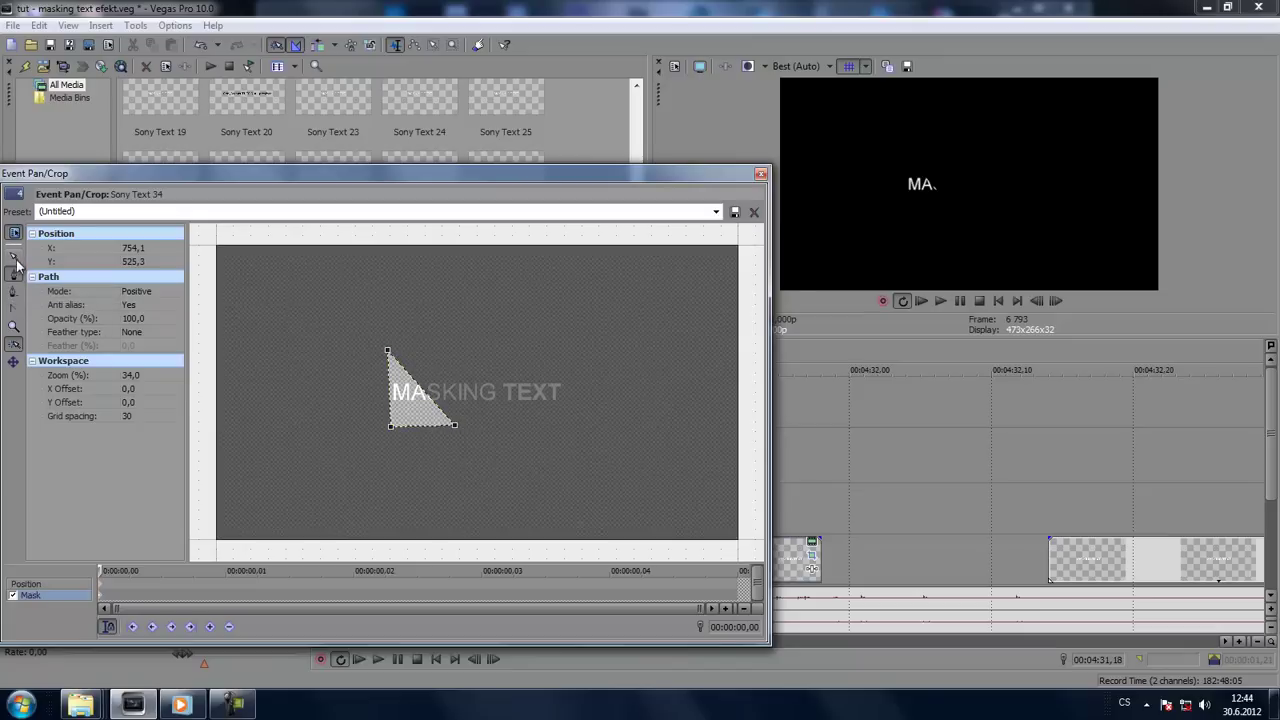
click(450, 427)
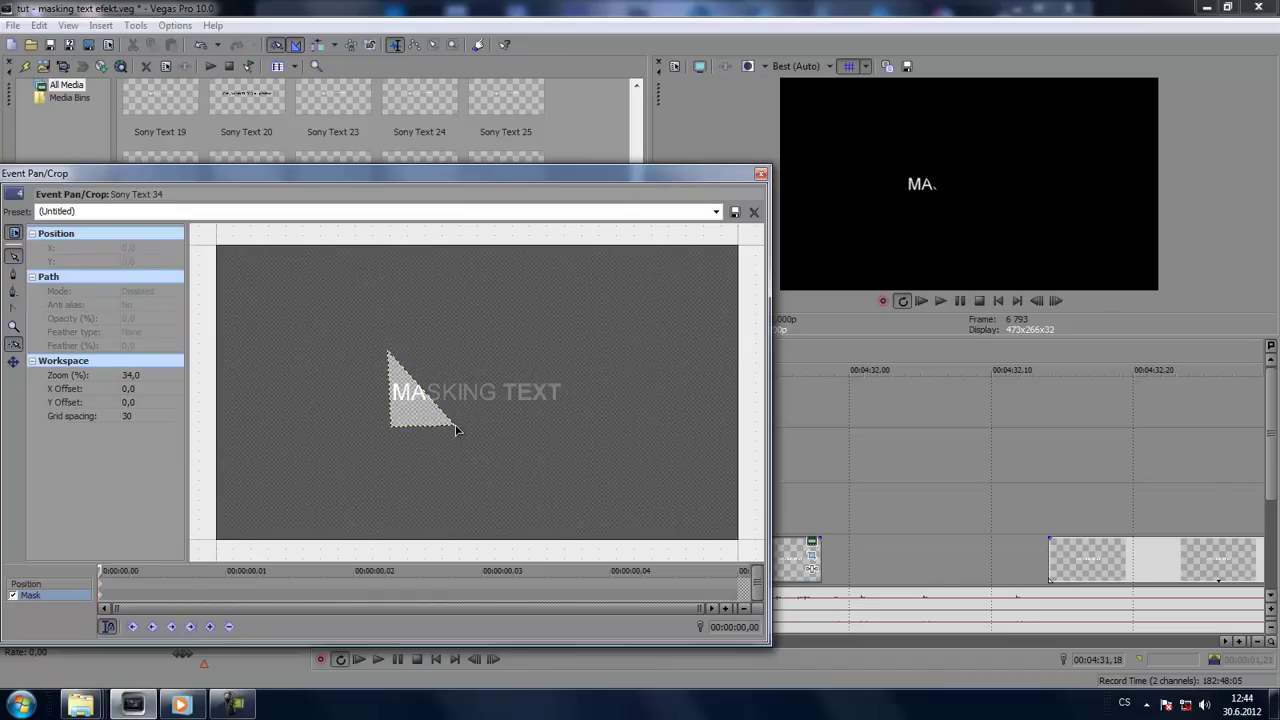
click(466, 443)
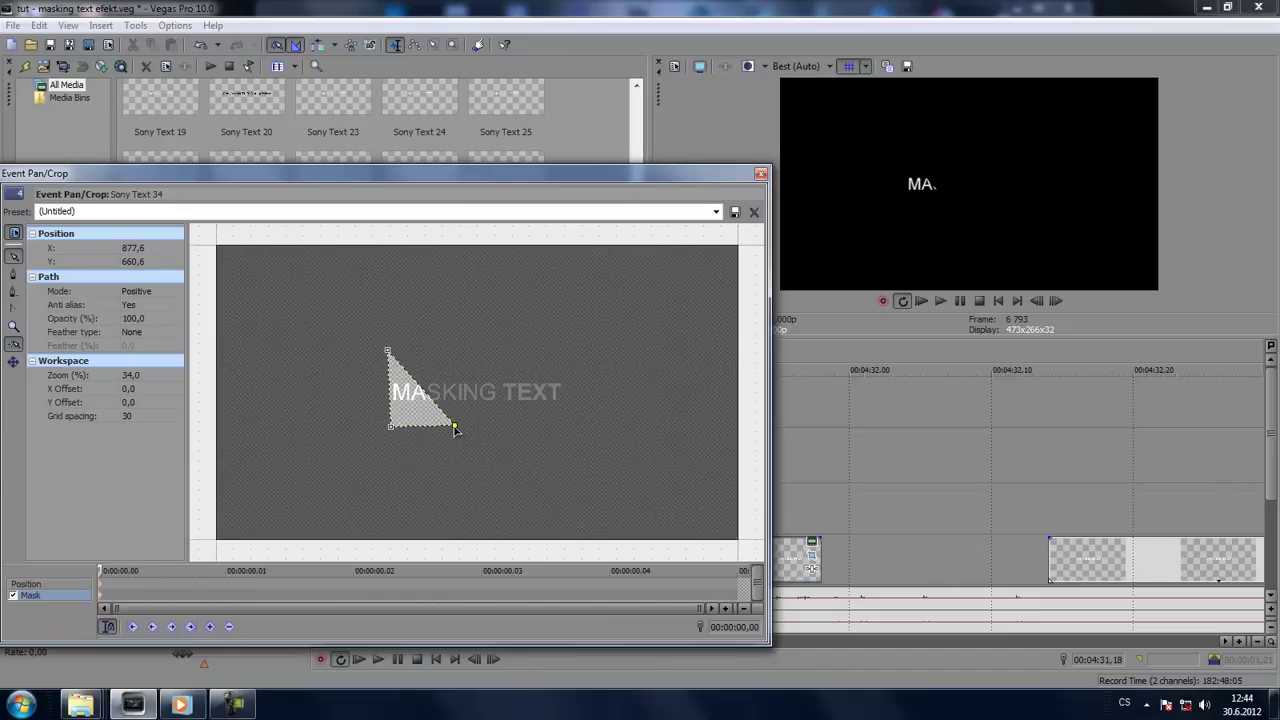
mouse_move(454, 428)
mouse_down()
mouse_move(471, 424)
mouse_move(452, 398)
mouse_move(440, 405)
mouse_move(474, 428)
mouse_up()
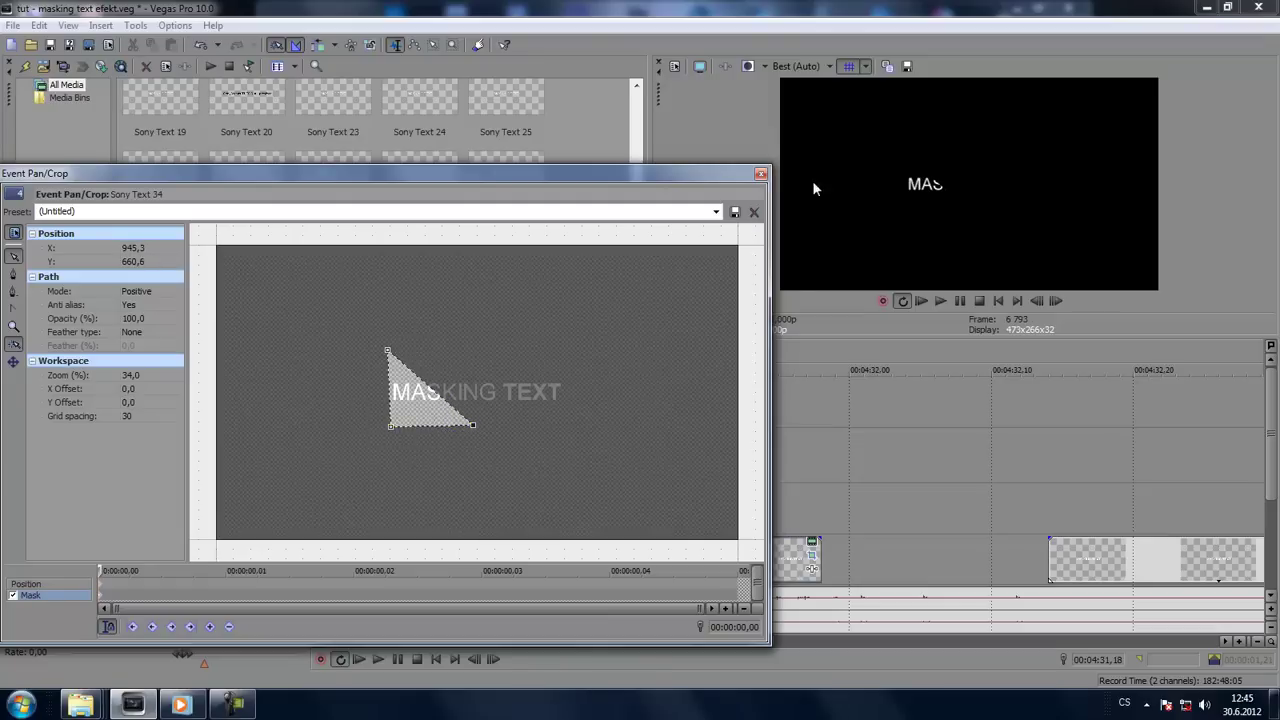
click(761, 175)
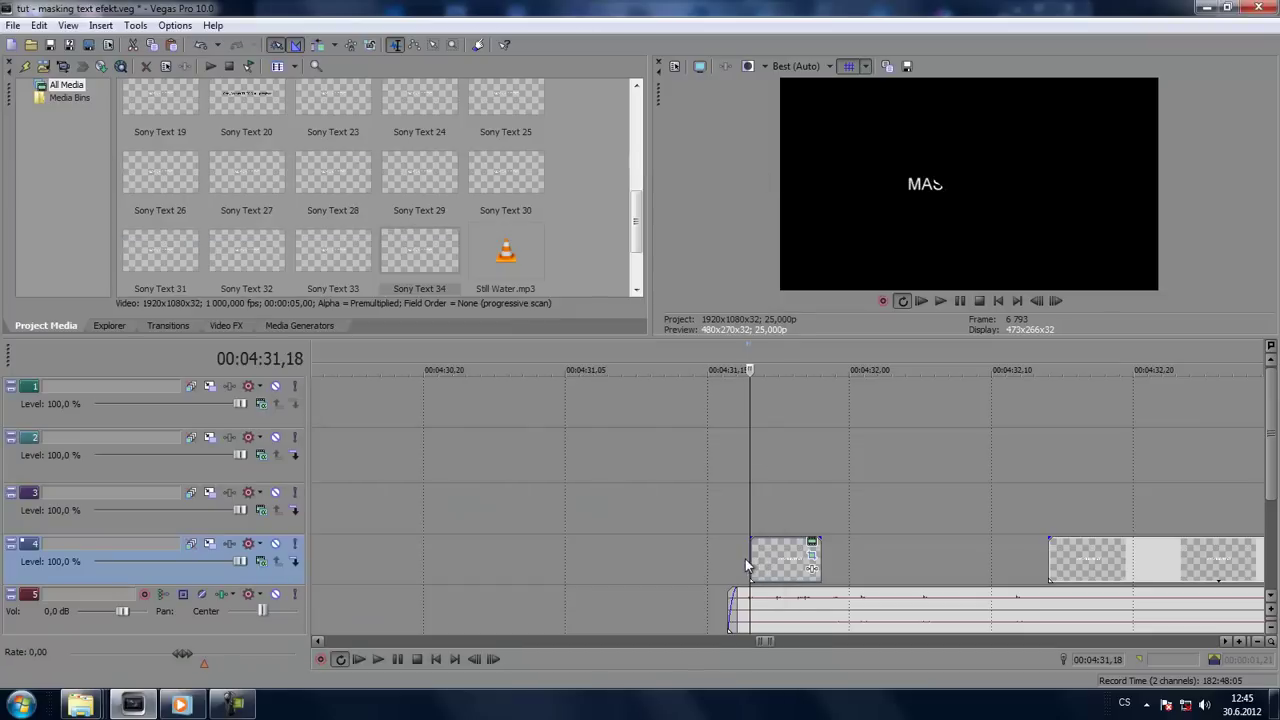
Step: Step the playhead back and forth between 00:04:31,17 and 00:04:31,18 to examine how the masked text event appears
click(737, 562)
key(Right)
key(Left)
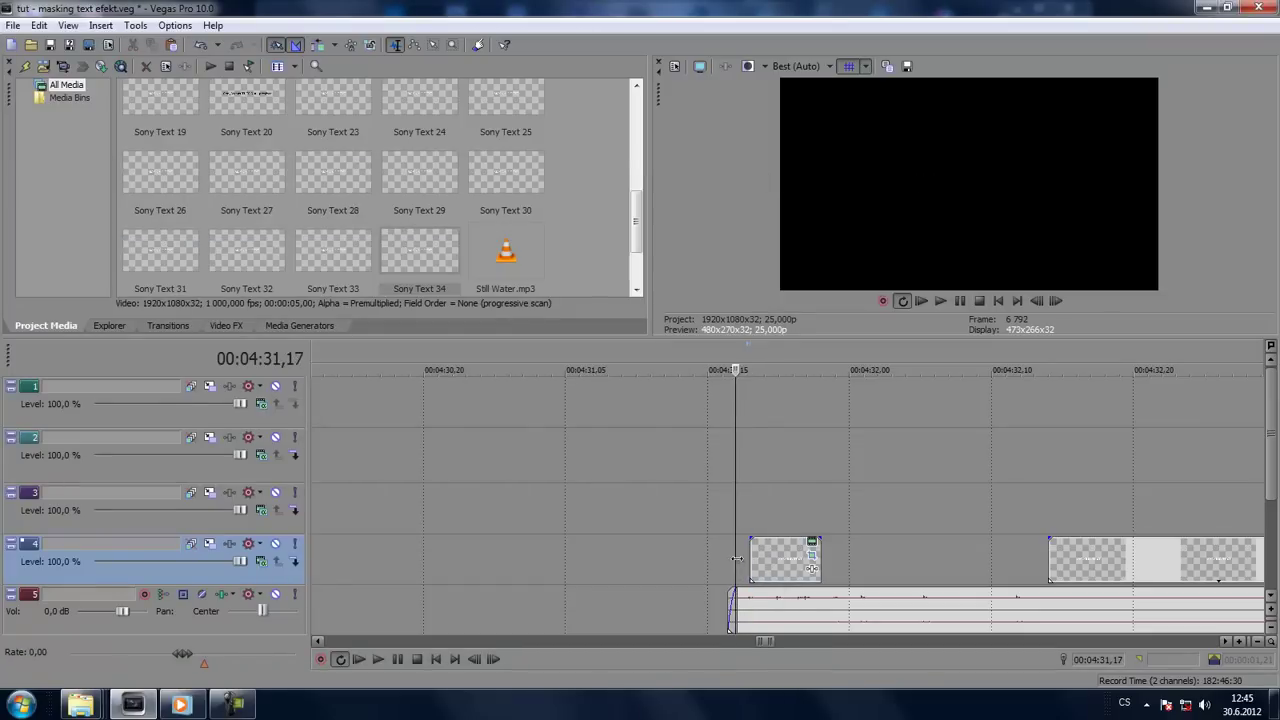
key(Left)
key(Right)
key(Right)
key(Left)
key(Right)
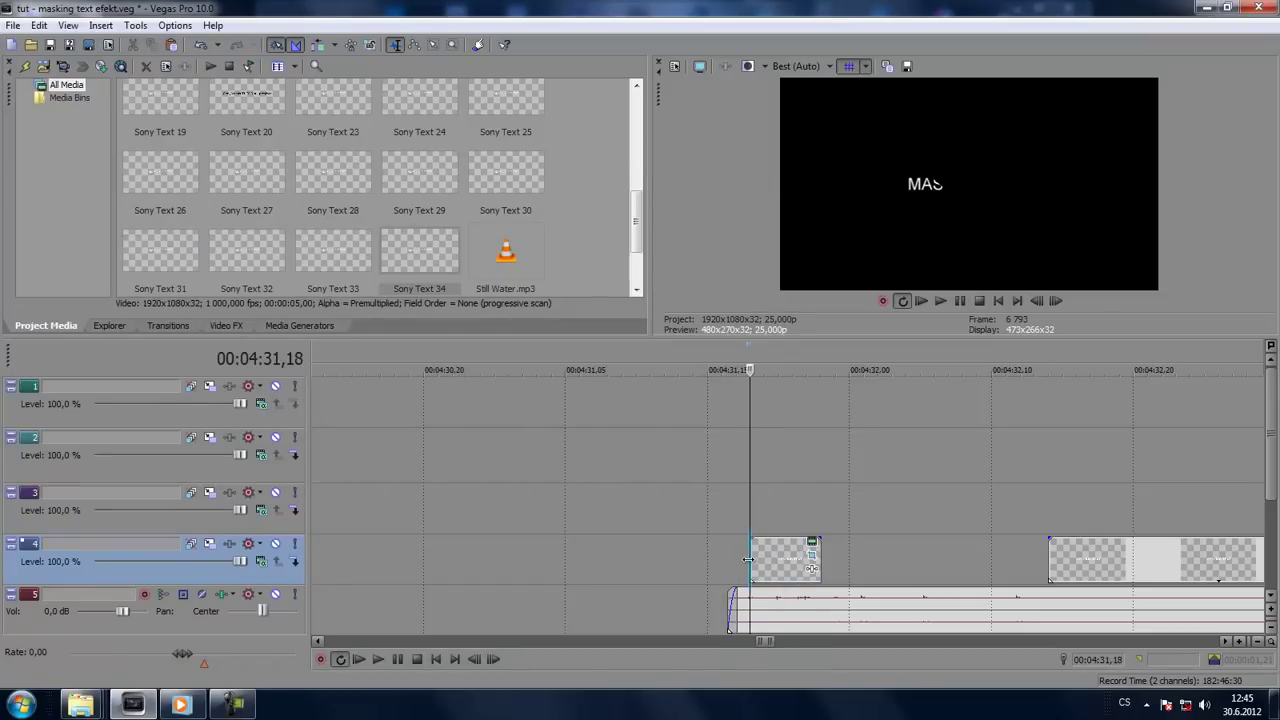
Step: Step the playhead frame by frame from the start of the short text event to 00:04:31,20 to examine its first frames
key(Left)
key(Right)
key(Left)
click(765, 561)
click(783, 561)
key(Left)
key(Left)
key(Right)
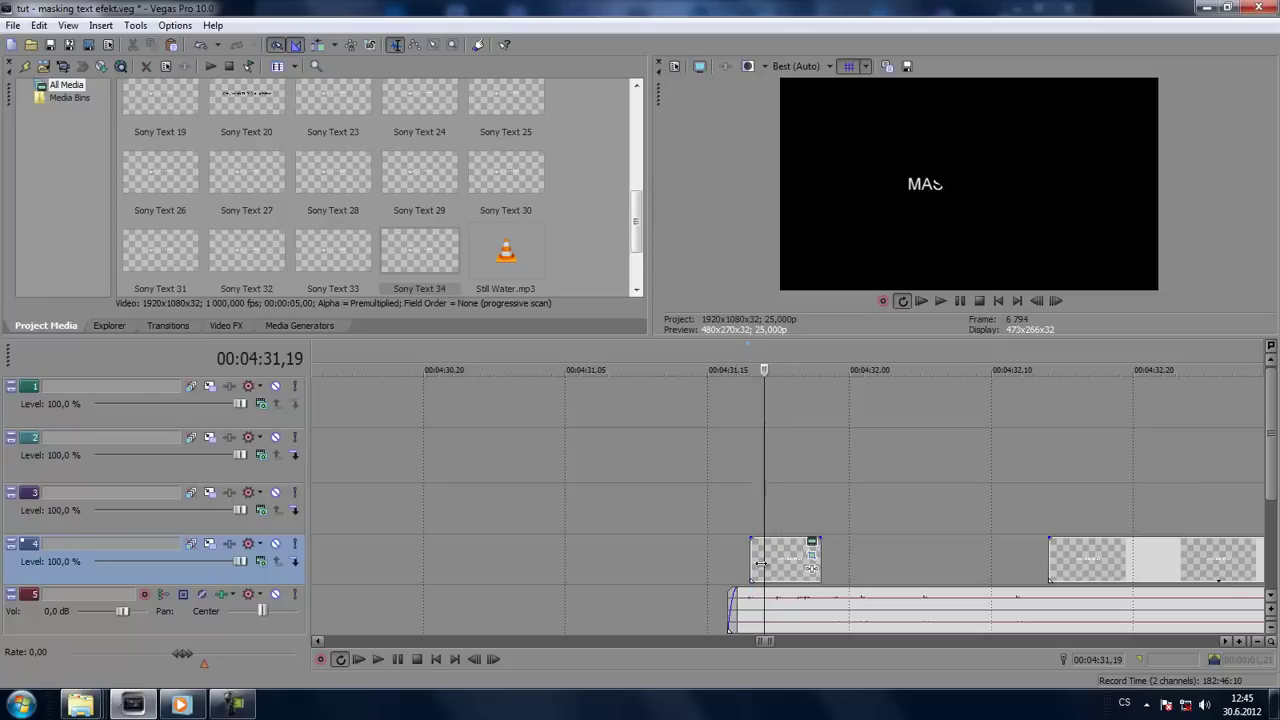
key(Left)
key(Right)
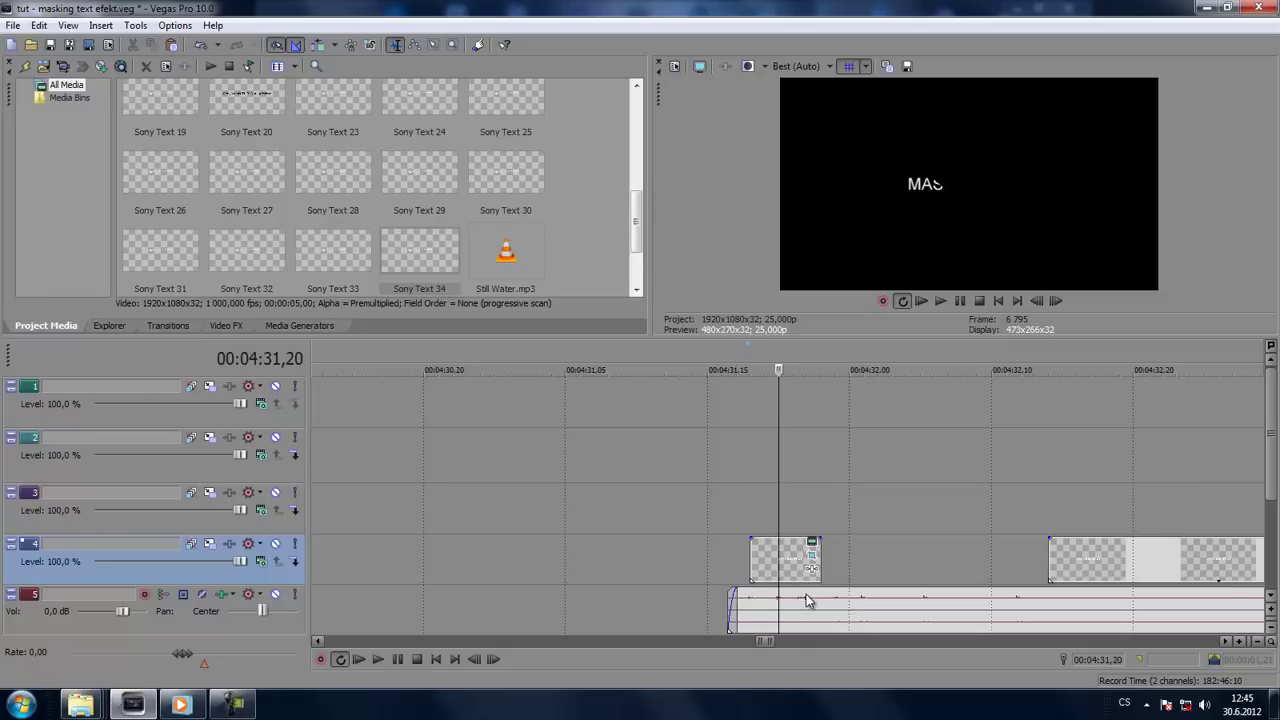
Step: Trim the end of the short masked text event back to 00:04:31,20 so it lasts two frames
key(Left)
key(Left)
key(Right)
key(Right)
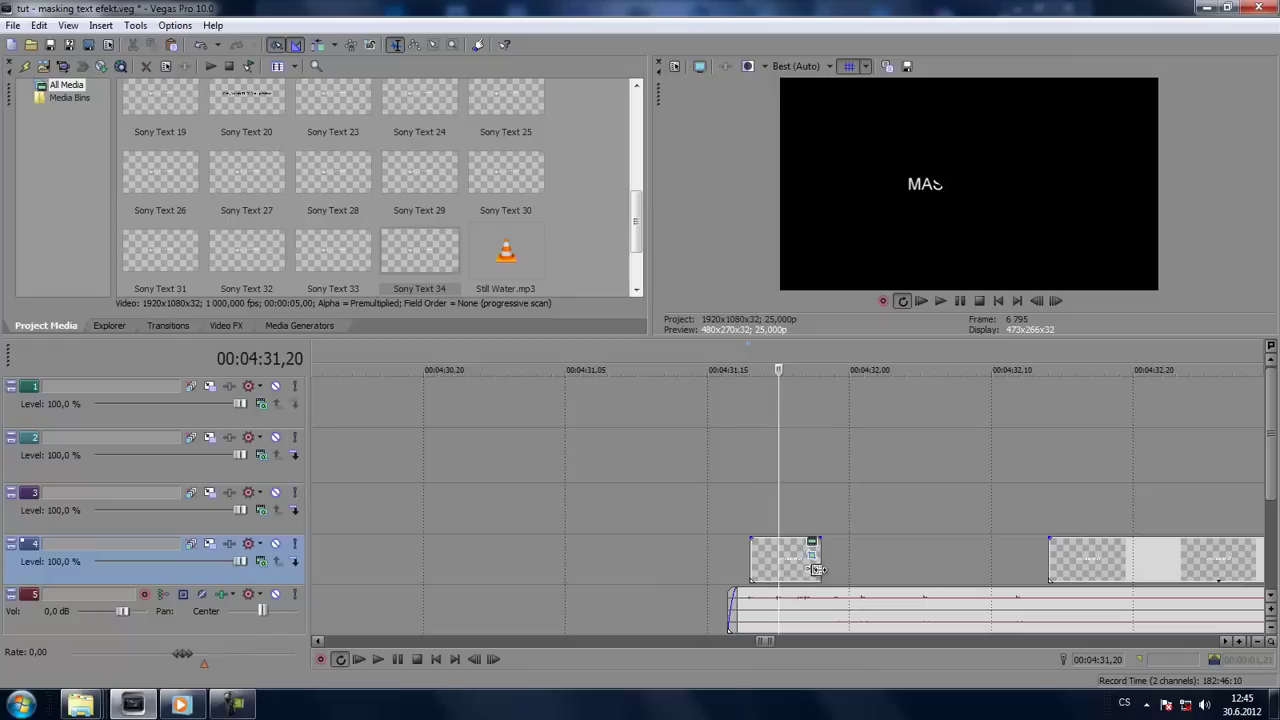
drag(818, 568, 787, 625)
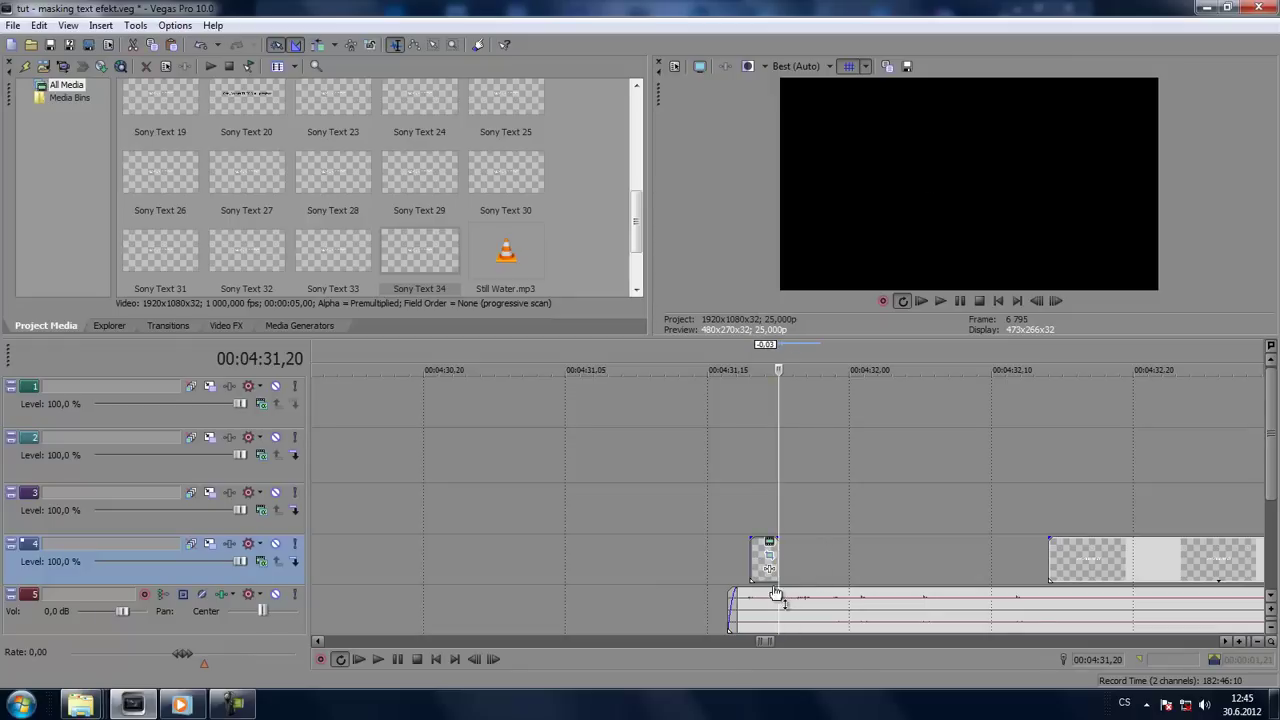
key(Left)
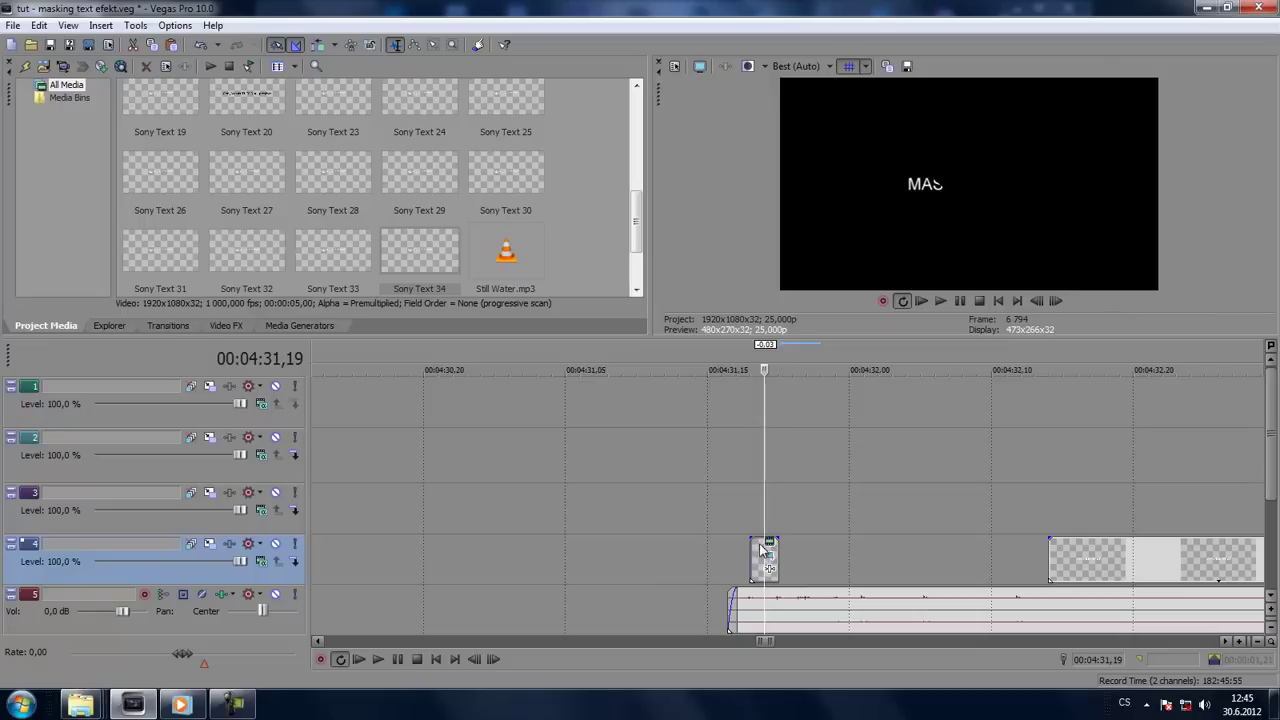
Step: Lower the opacity of the two-frame text event to about half and check the dimmed text in its frames
drag(759, 556, 760, 568)
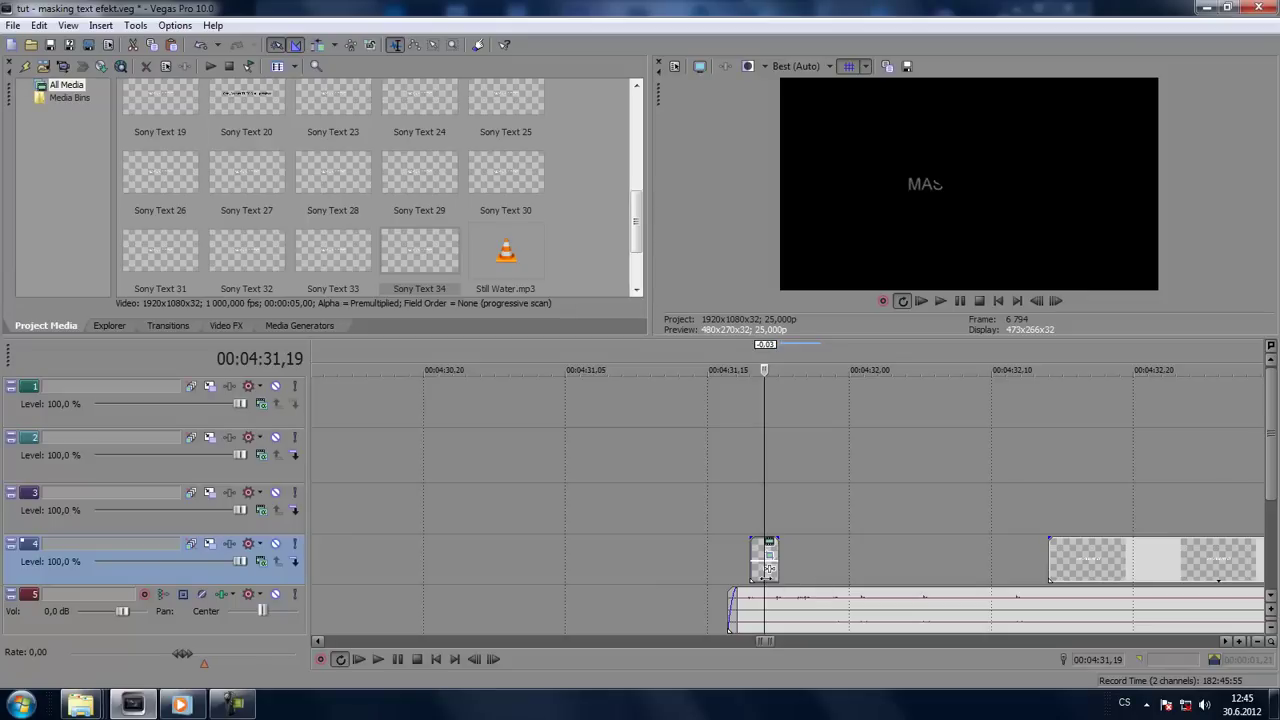
key(Right)
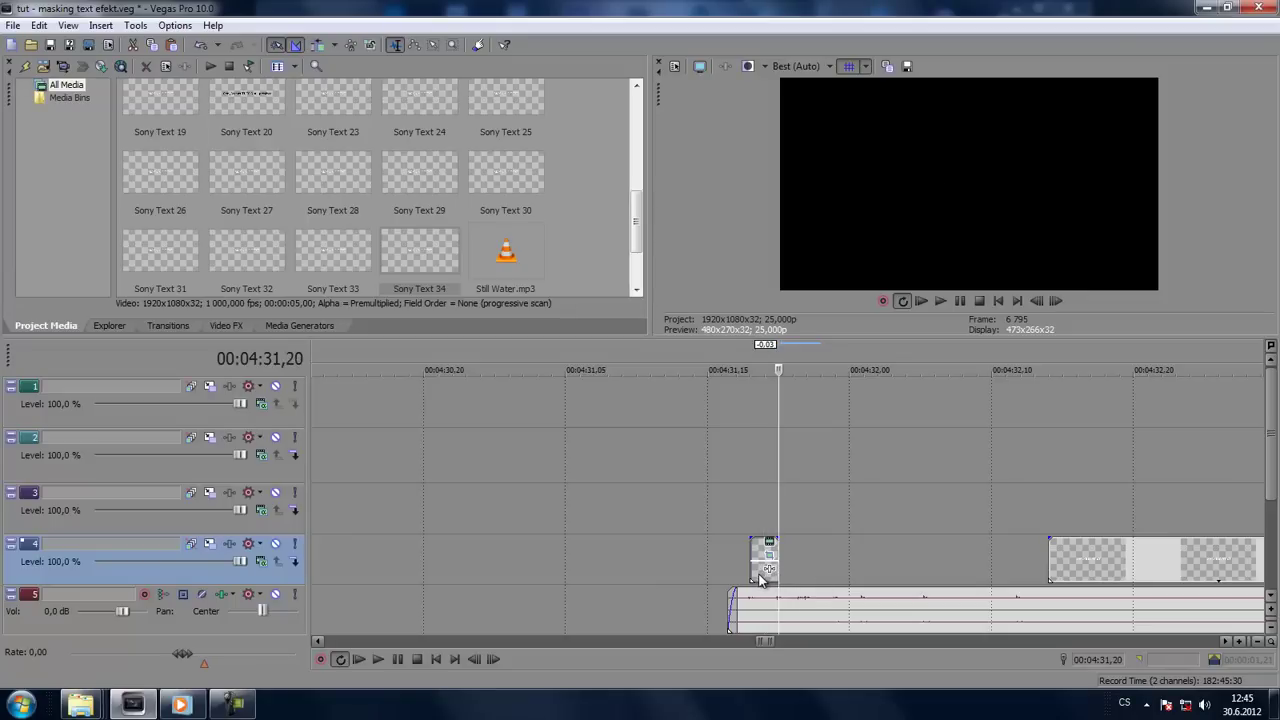
key(Left)
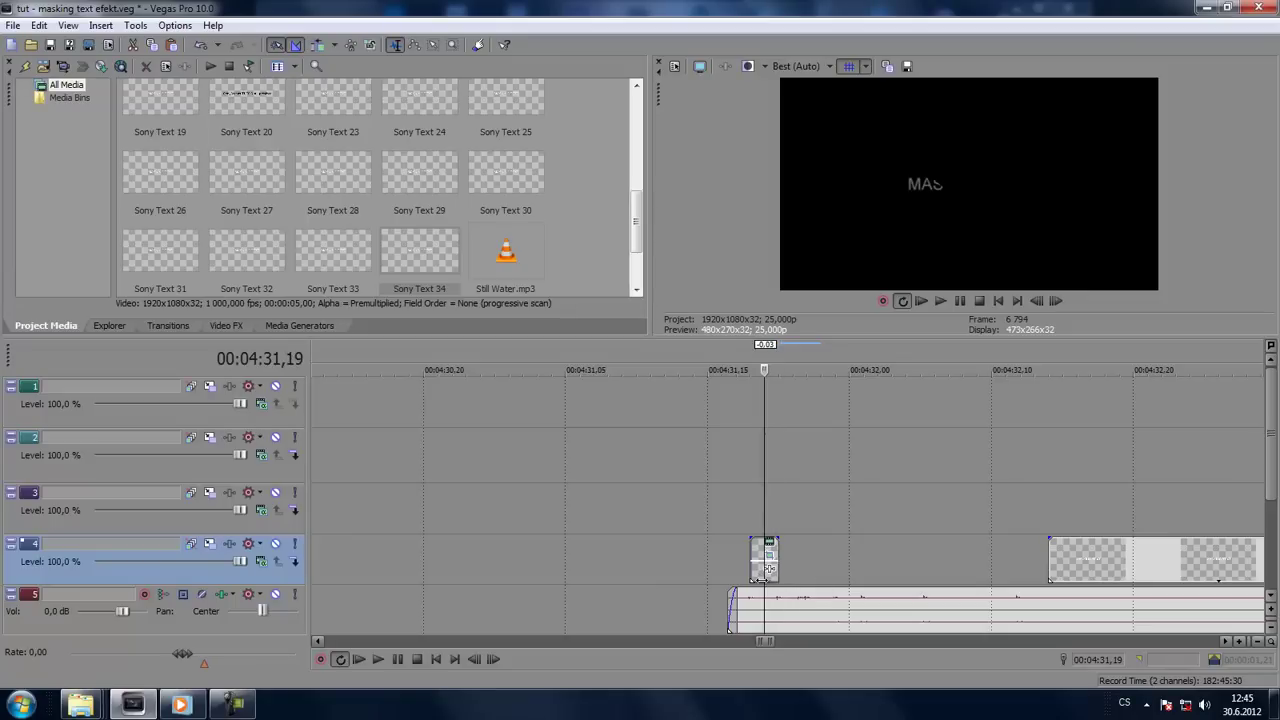
click(770, 560)
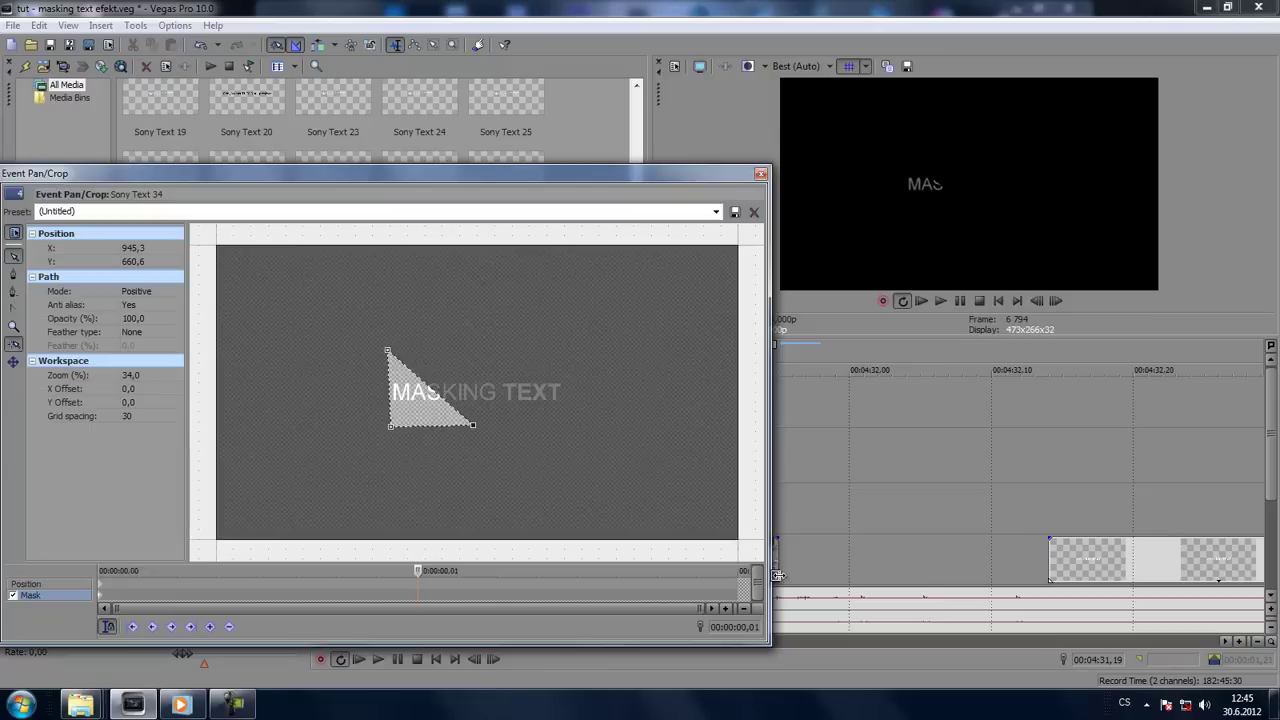
click(760, 173)
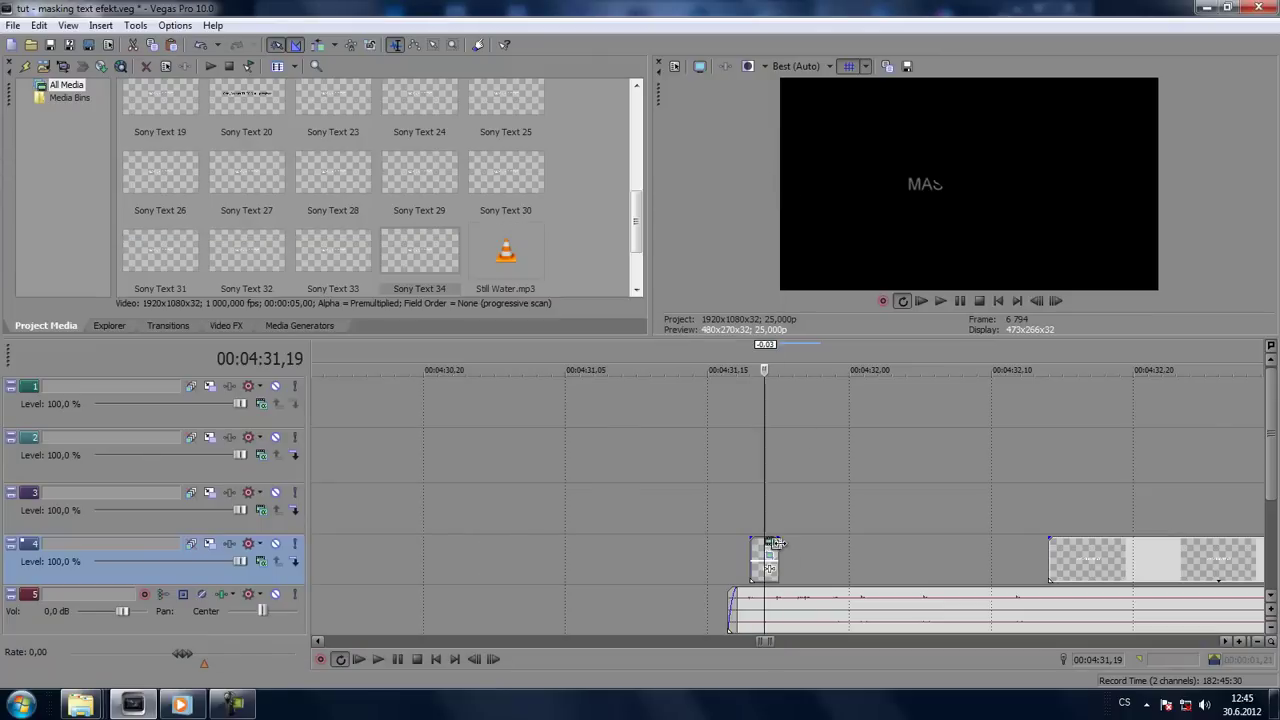
Step: Duplicate the dimmed event directly after itself as a new copy of the source media at 100 % opacity, and play back the result
drag(755, 578, 797, 590)
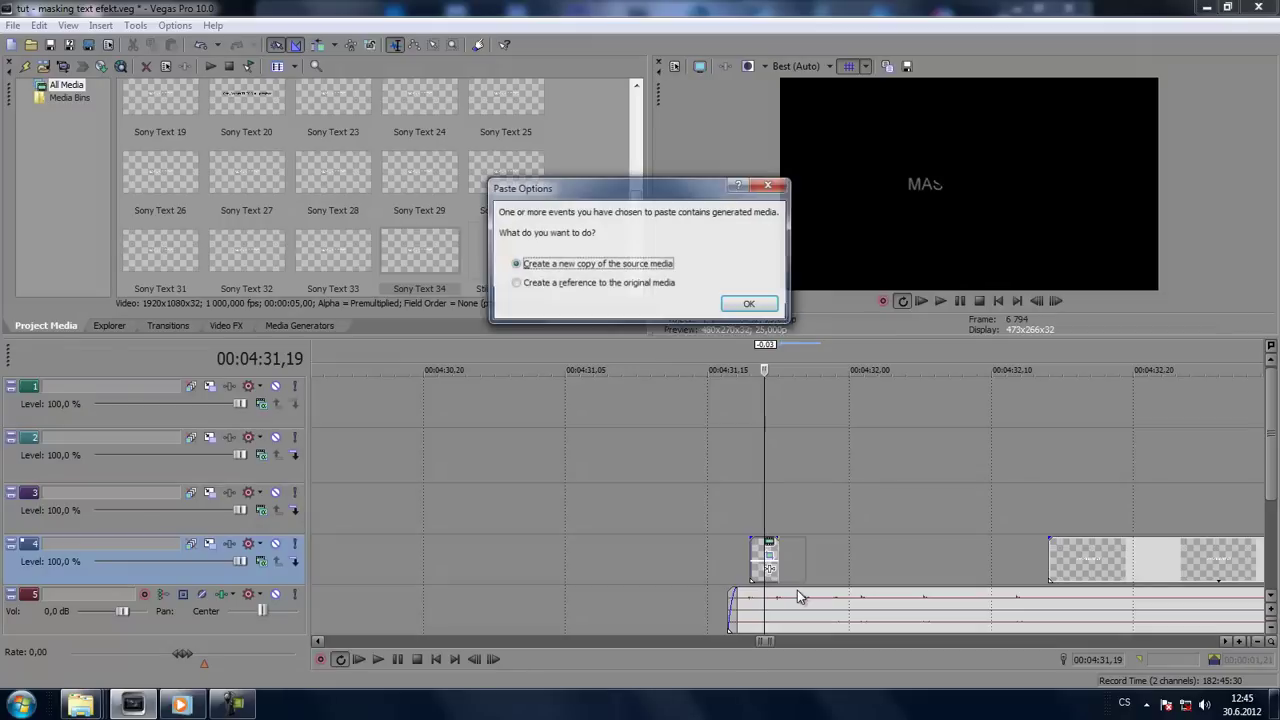
click(748, 305)
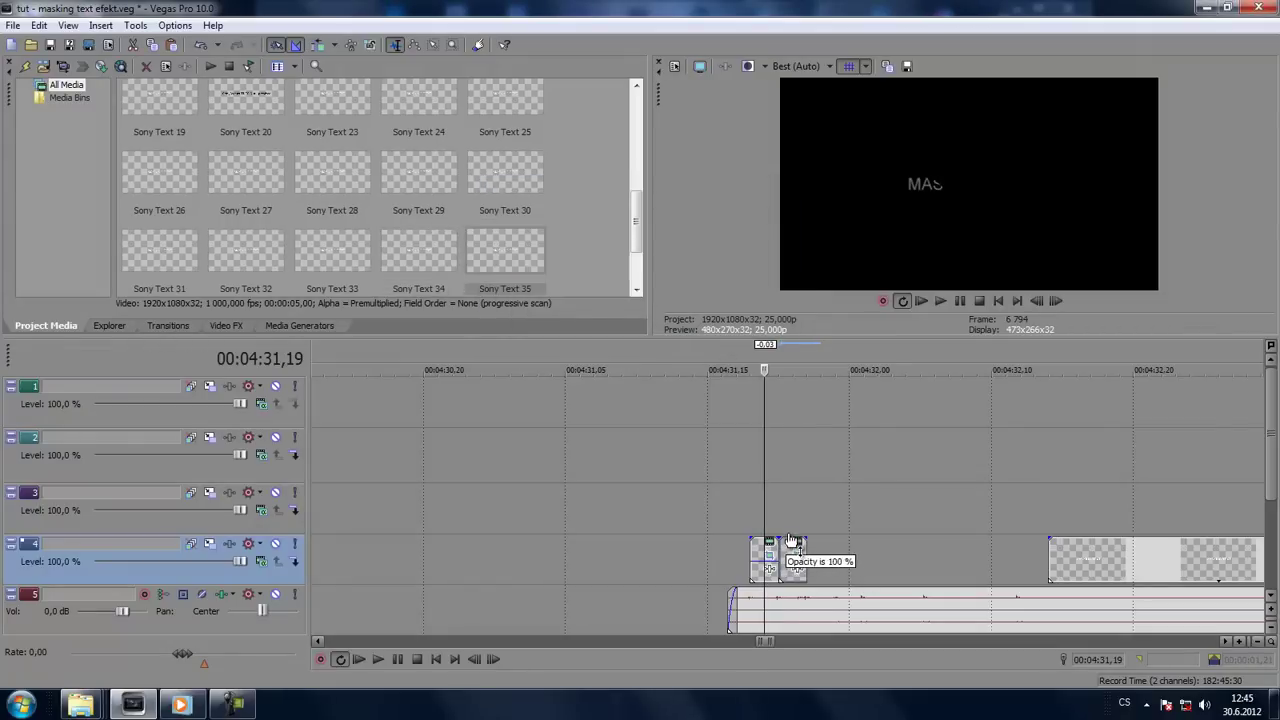
click(756, 588)
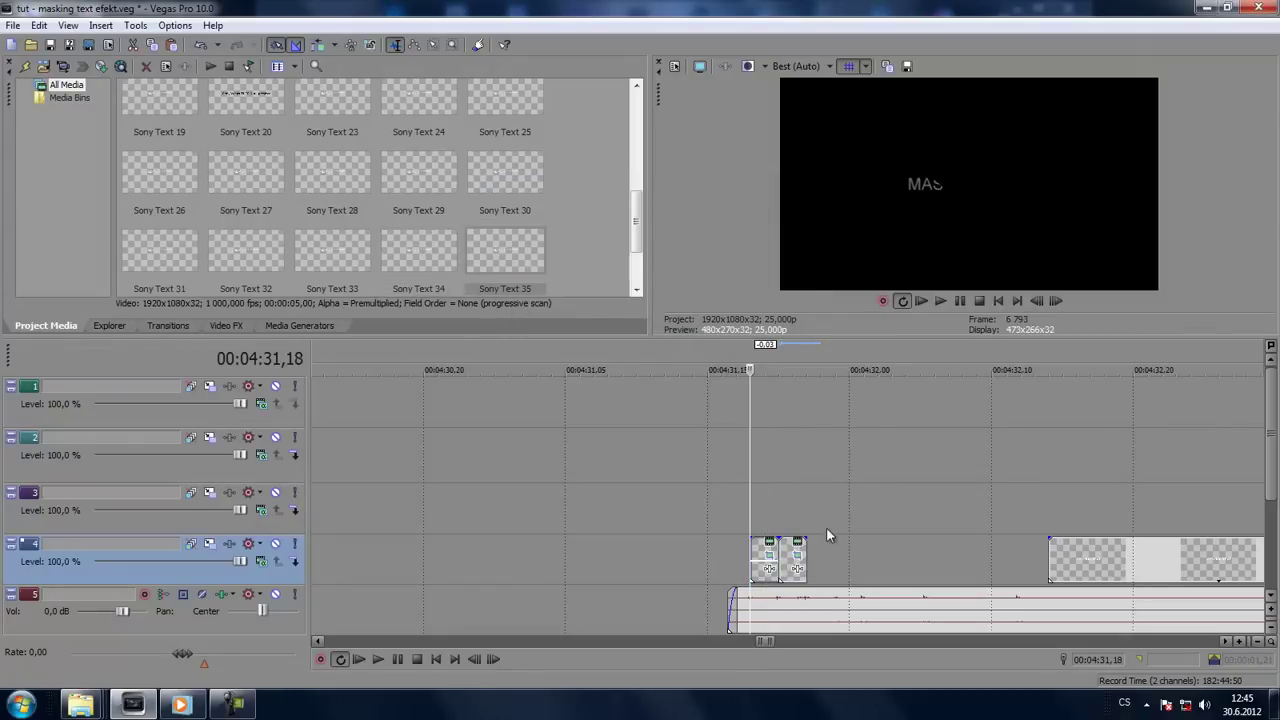
click(948, 301)
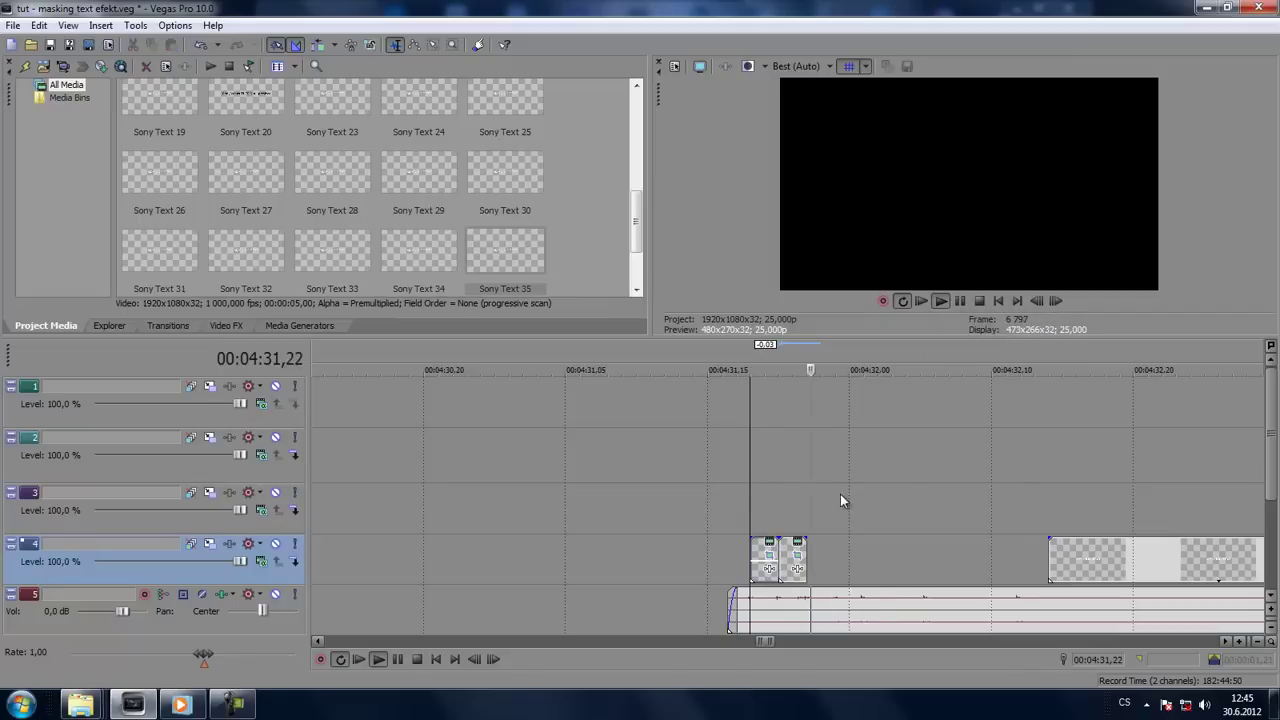
click(957, 300)
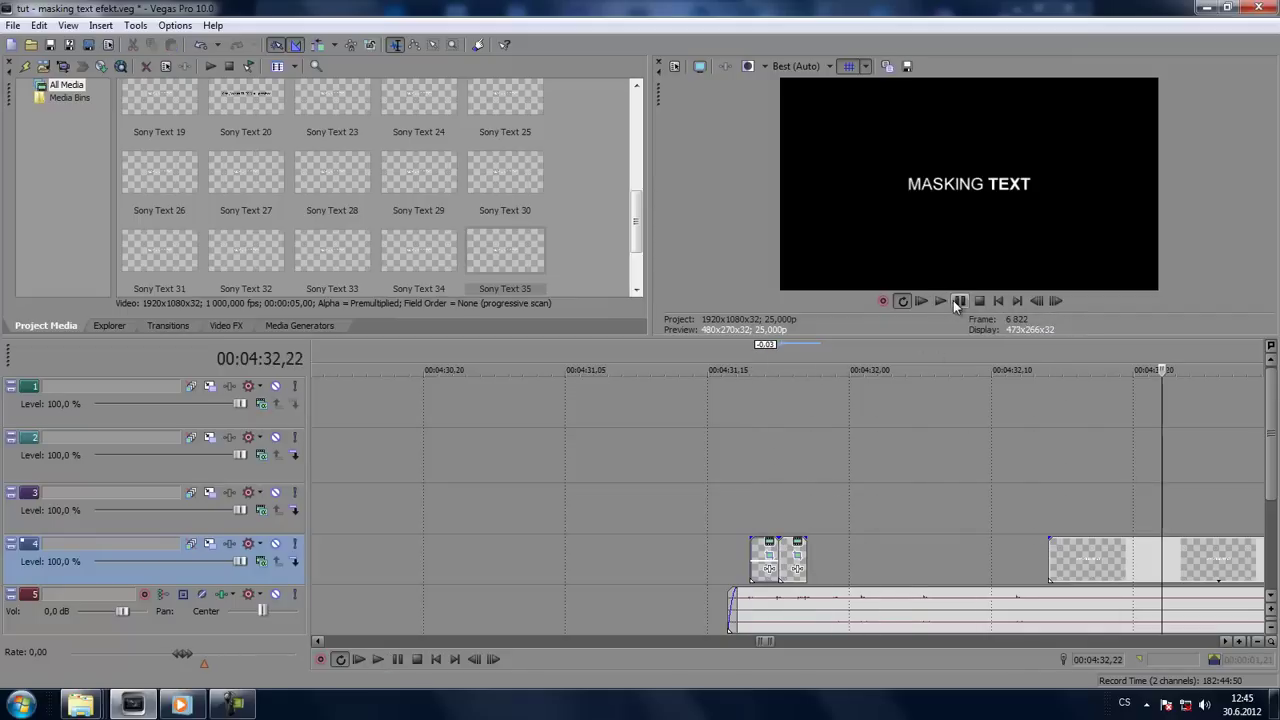
Step: Step the playhead between 00:04:31,19 and 00:04:31,21 to compare the dimmed event with its full-opacity copy
click(766, 575)
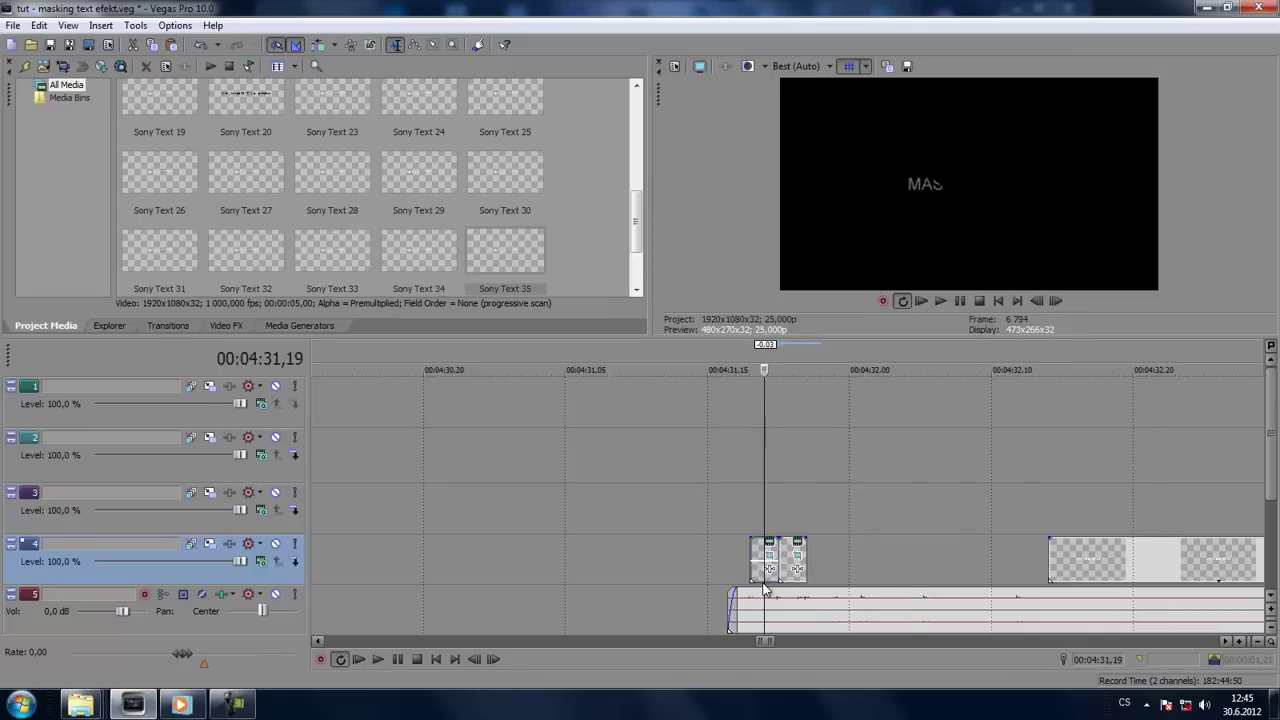
click(779, 494)
key(Left)
key(Right)
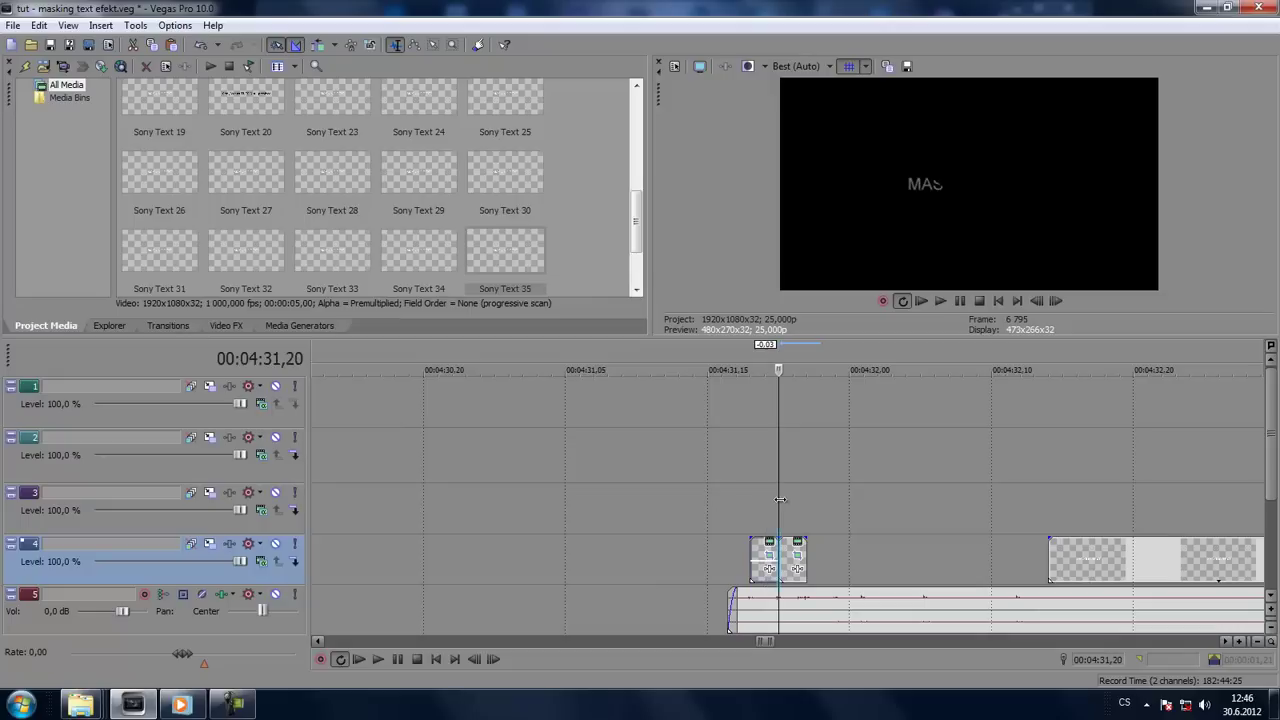
key(Left)
key(Right)
key(Right)
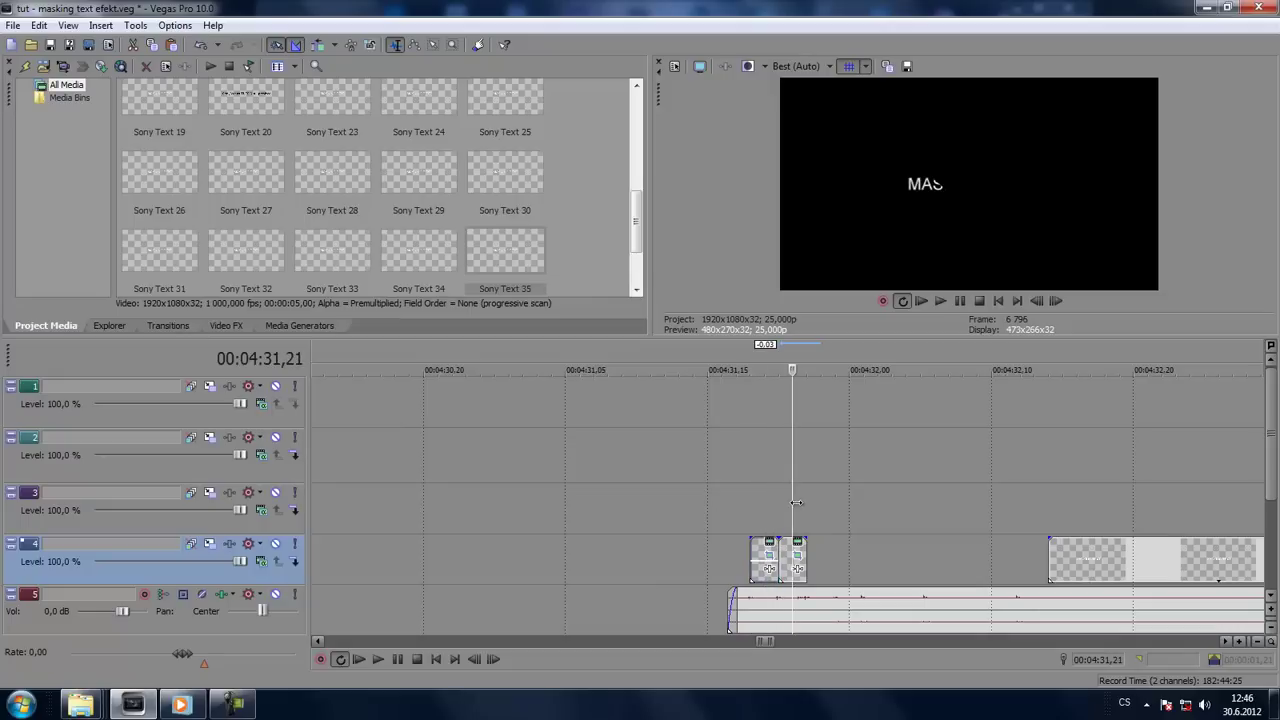
key(Left)
key(Left)
mouse_move(767, 502)
mouse_down()
mouse_move(793, 502)
mouse_move(746, 502)
mouse_move(792, 502)
mouse_up()
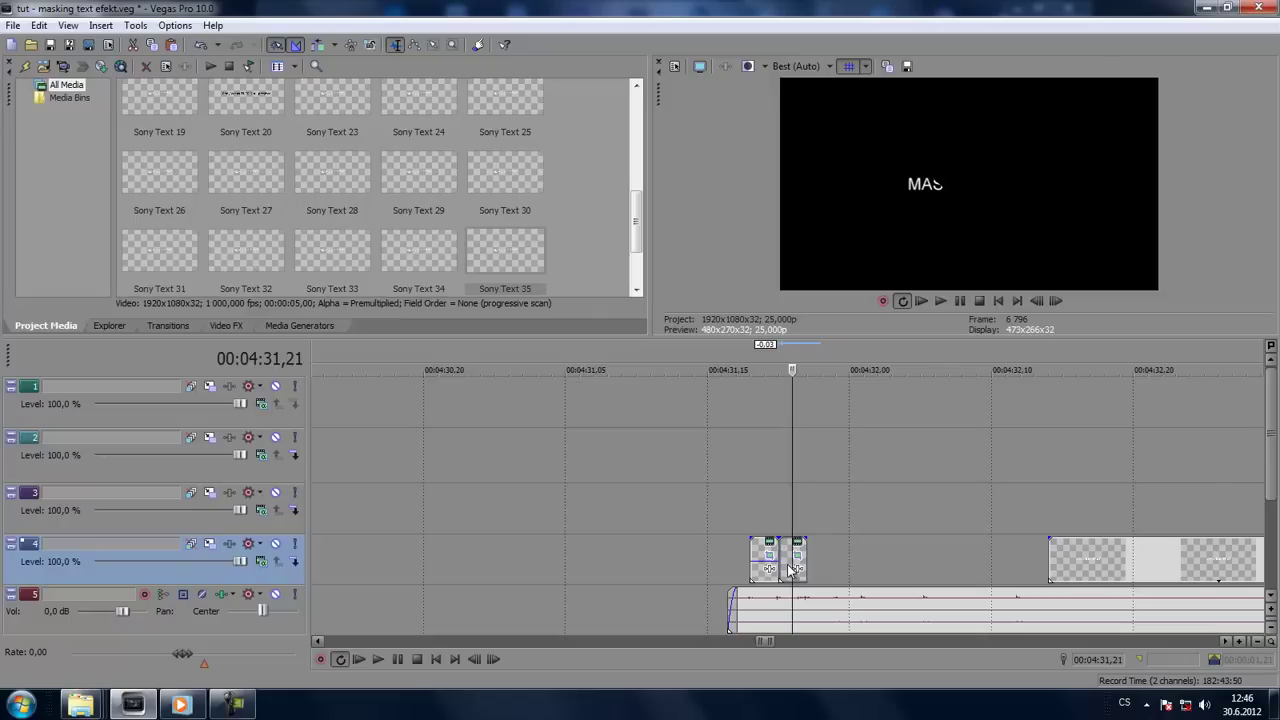
Step: Copy the full-opacity event onto track 3 directly above it as new source media and open the copy's mask at frame 00:00:00,00 in Event Pan/Crop
drag(790, 568, 798, 540)
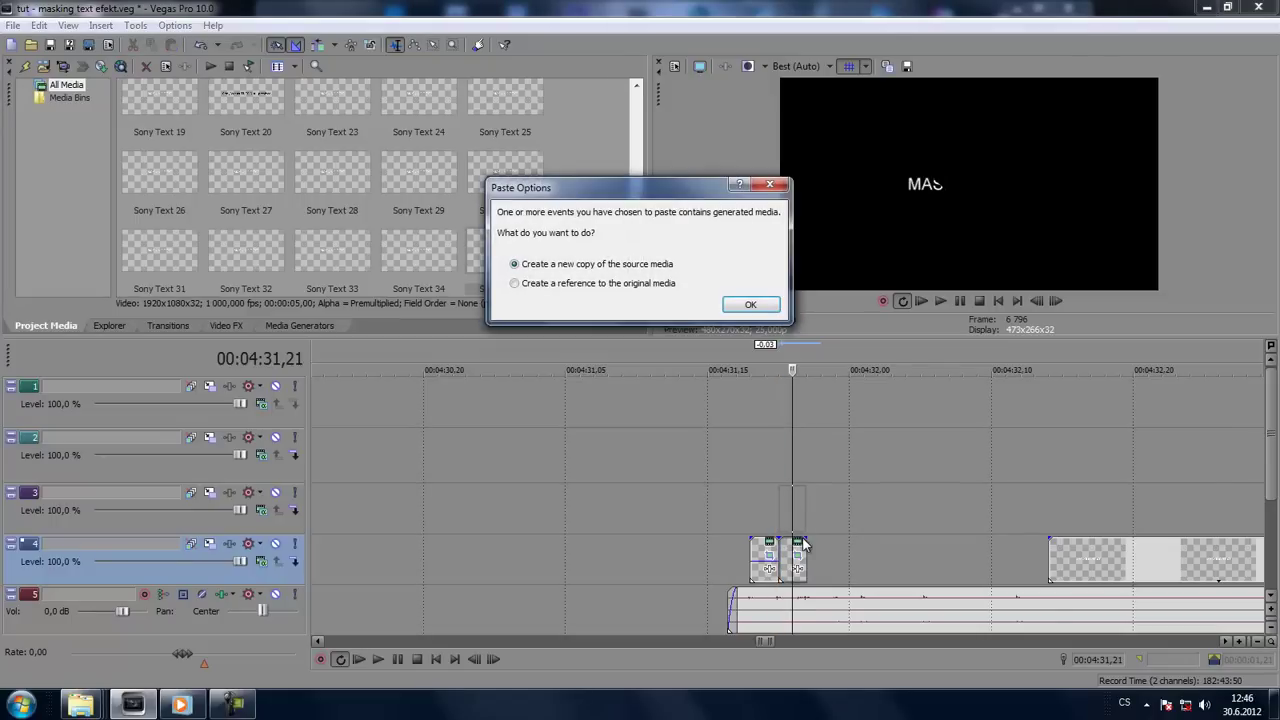
click(752, 306)
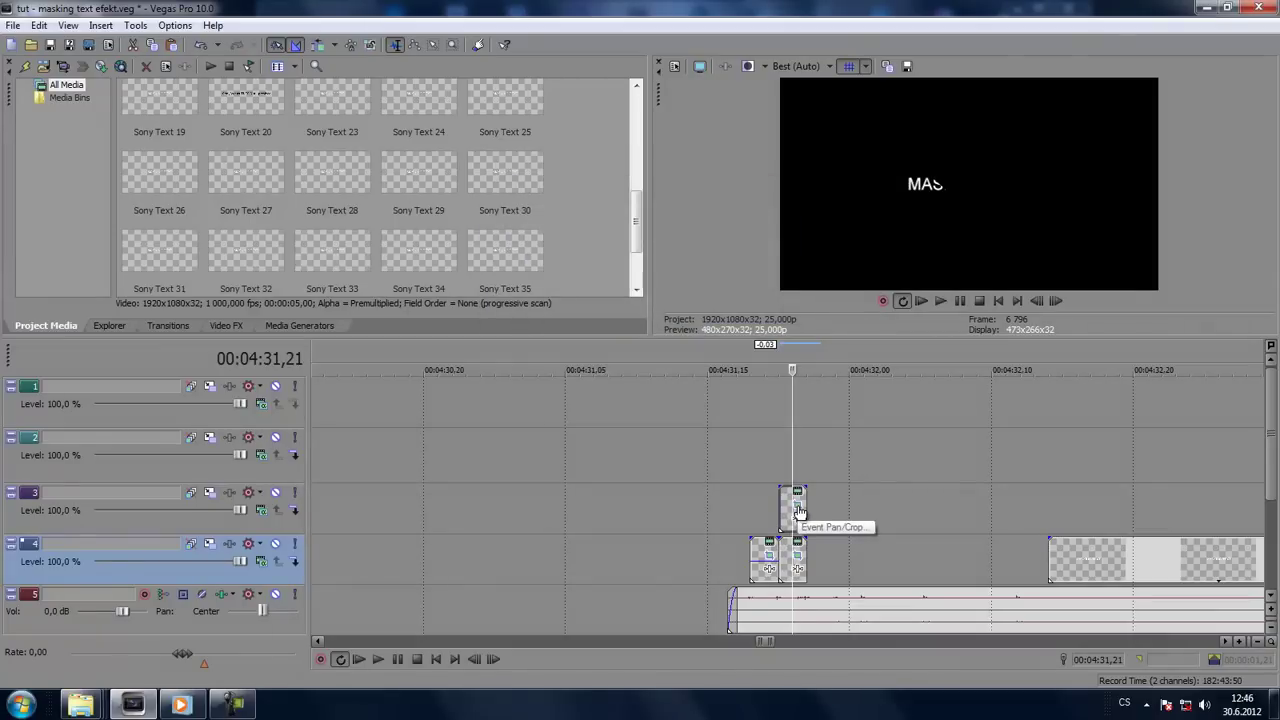
click(799, 512)
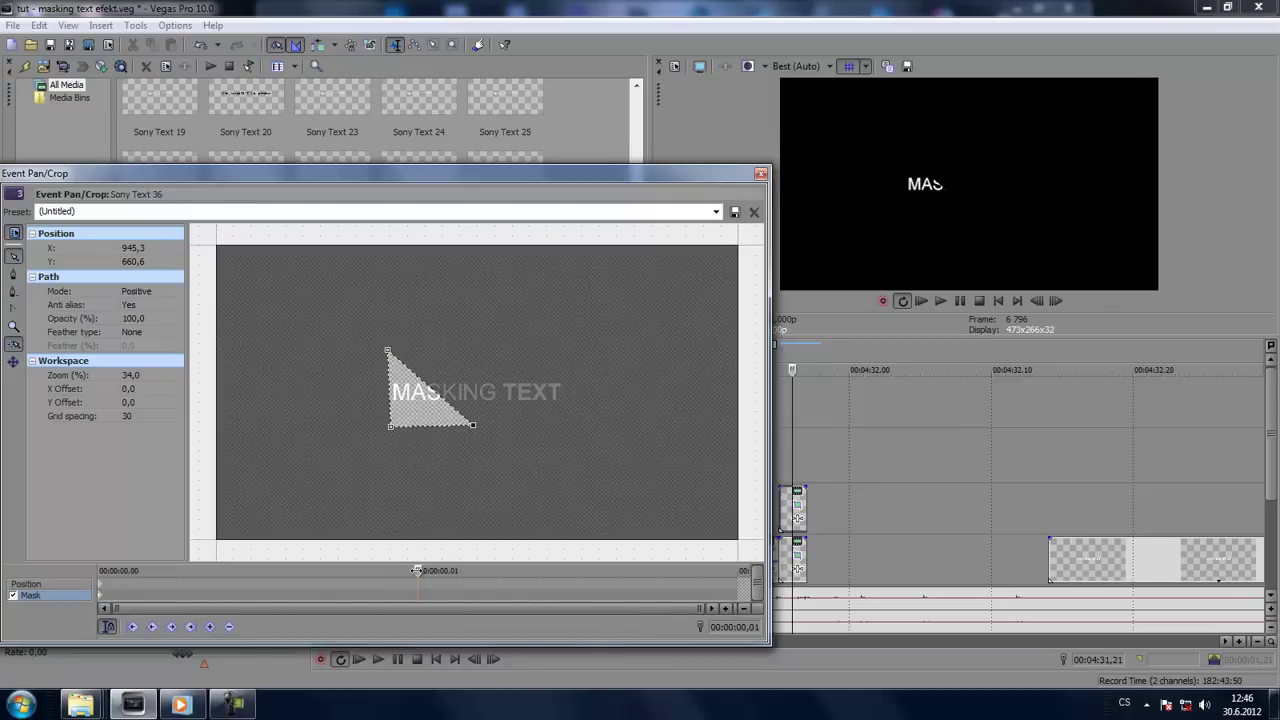
click(101, 584)
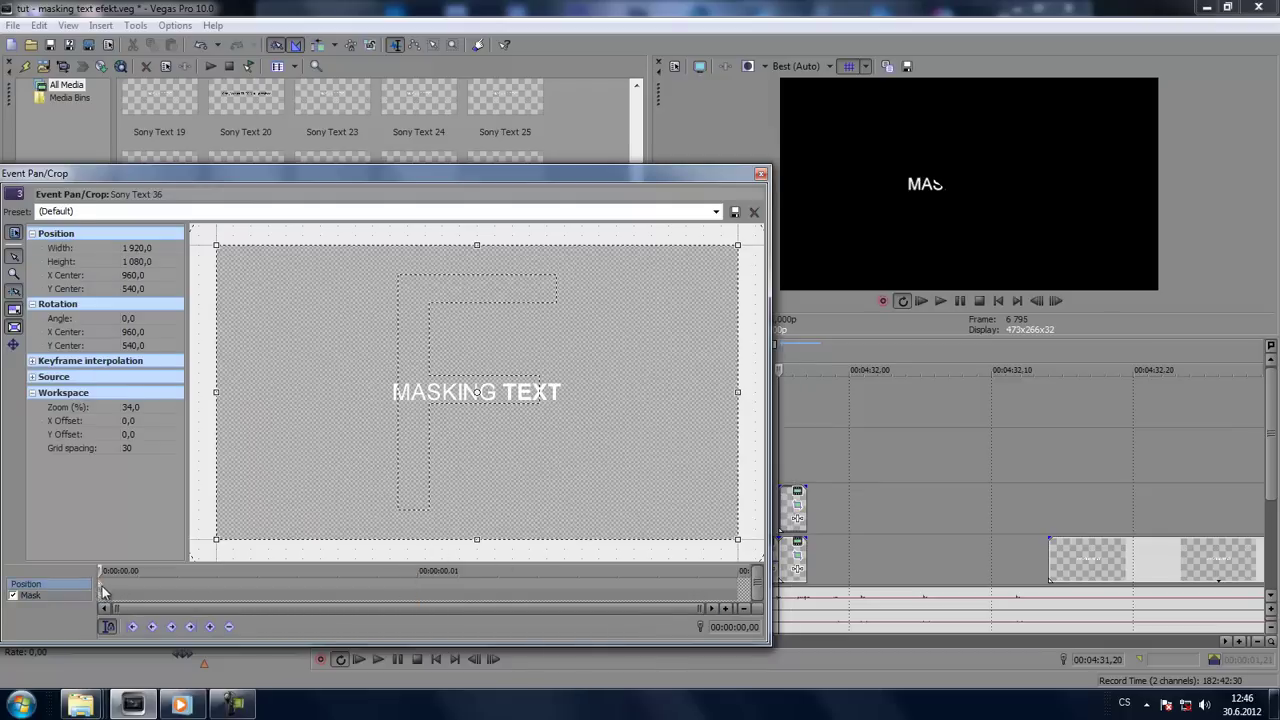
click(56, 596)
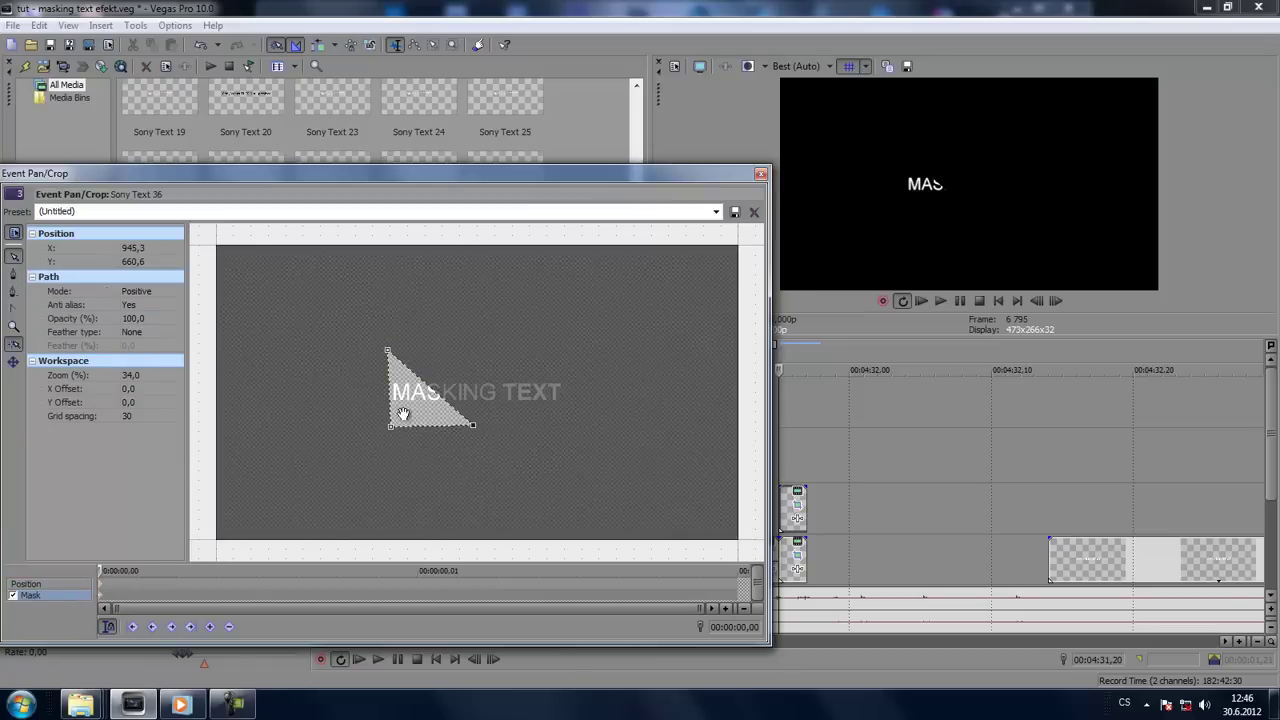
Step: Move the mask's two left anchors above the text to form a downward triangle over KING, its upper-left anchor at about X 812,9 and Y 454,7
click(389, 352)
click(445, 462)
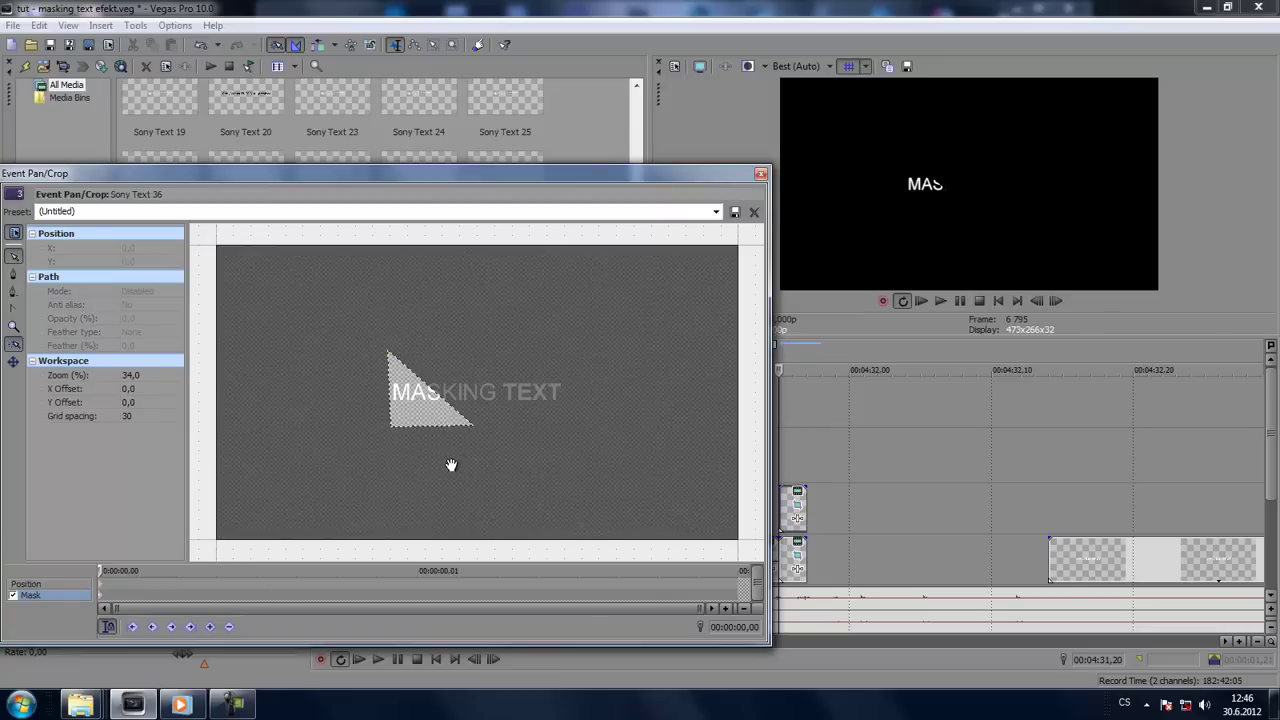
click(387, 431)
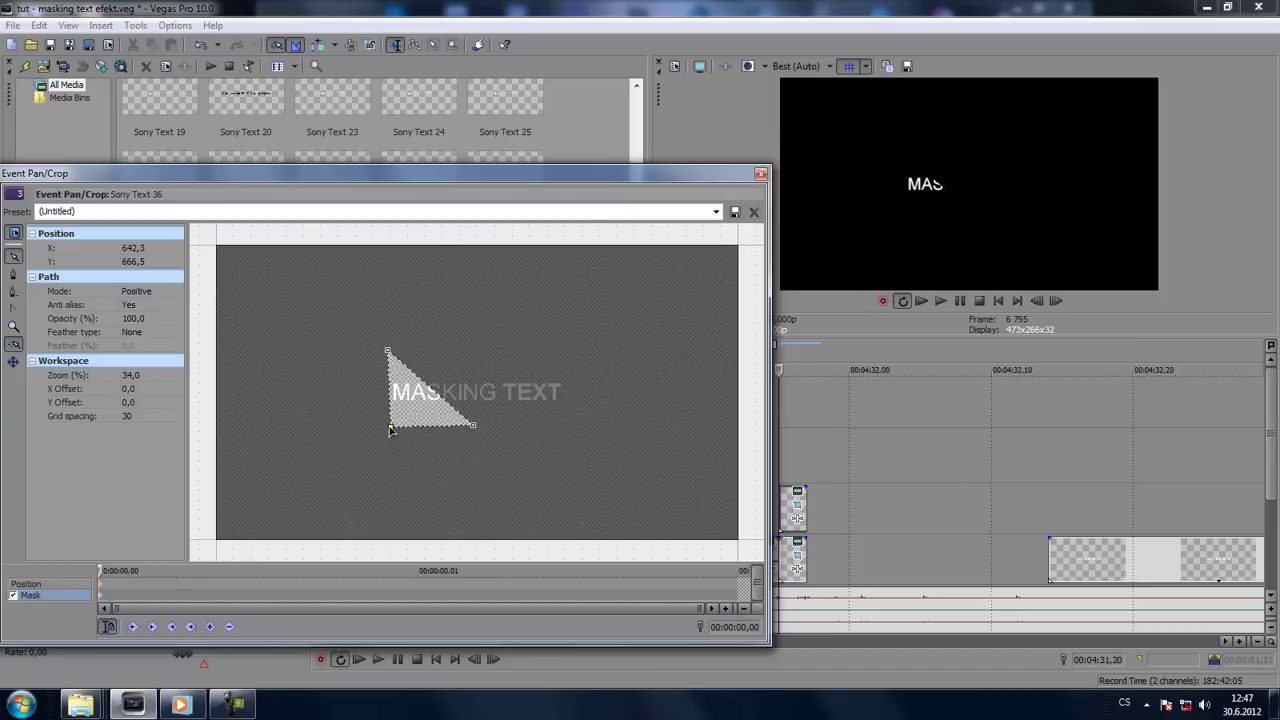
drag(391, 429, 519, 370)
drag(388, 353, 437, 372)
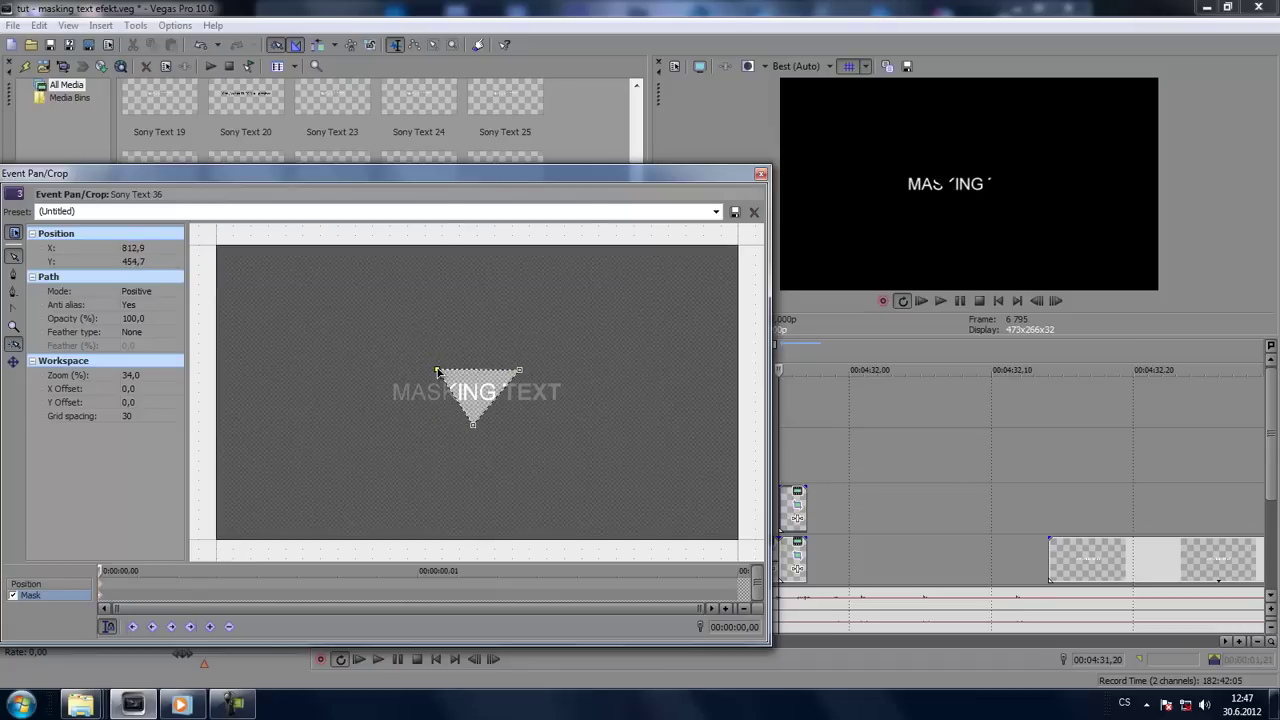
Step: Reshape the mask into a right-pointing triangle over ING, with its upper anchor at about X 877,6 and Y 413,5, and close Event Pan/Crop
ctrl+click(521, 372)
drag(435, 370, 449, 370)
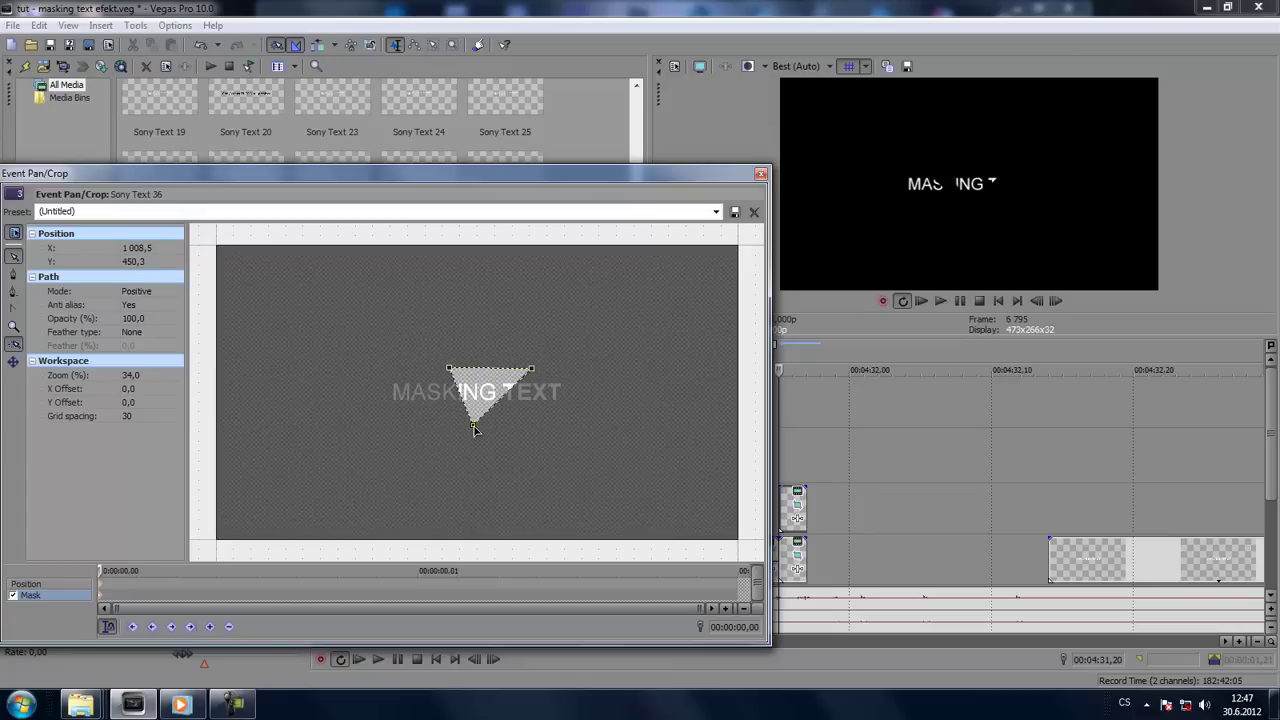
drag(475, 429, 463, 427)
click(534, 370)
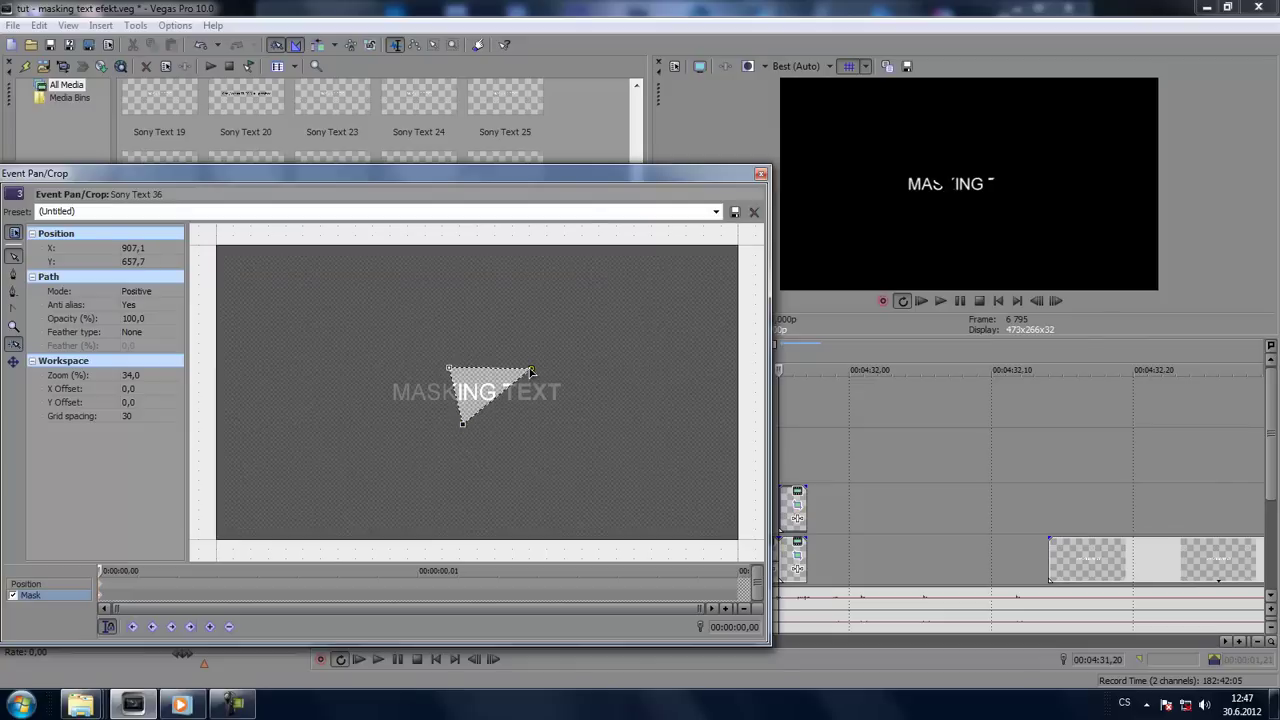
drag(531, 372, 514, 393)
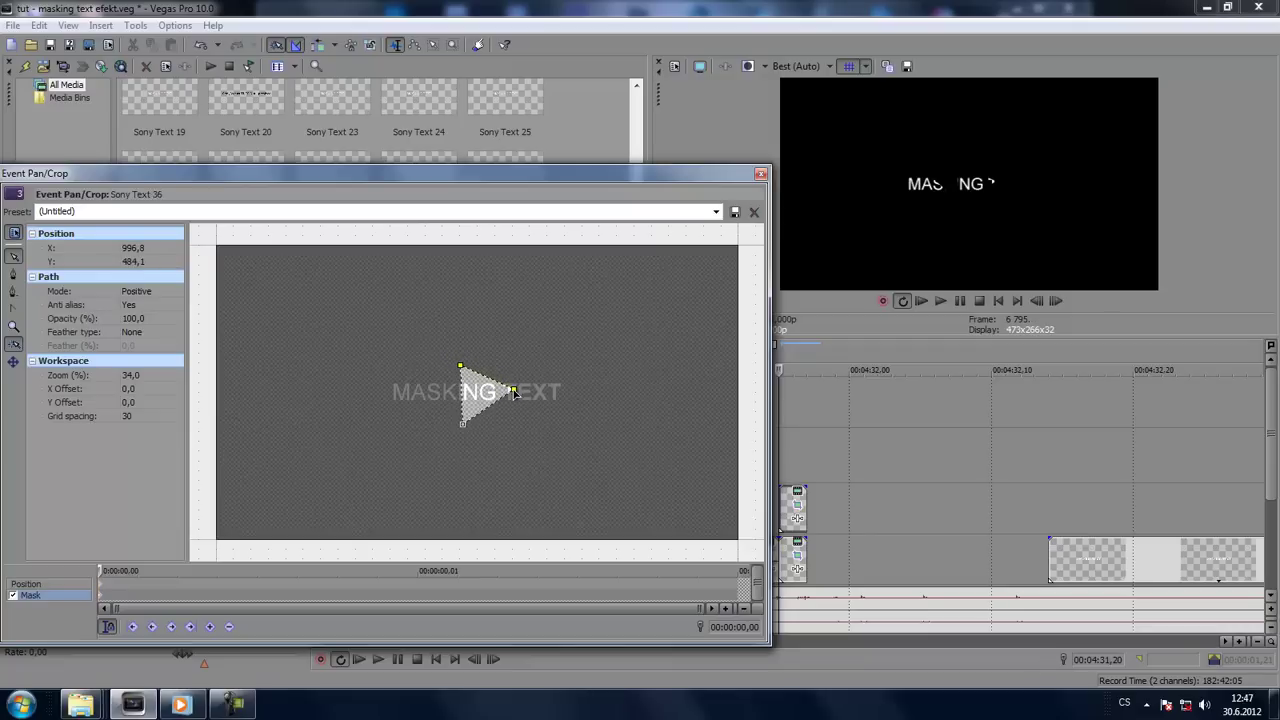
click(466, 373)
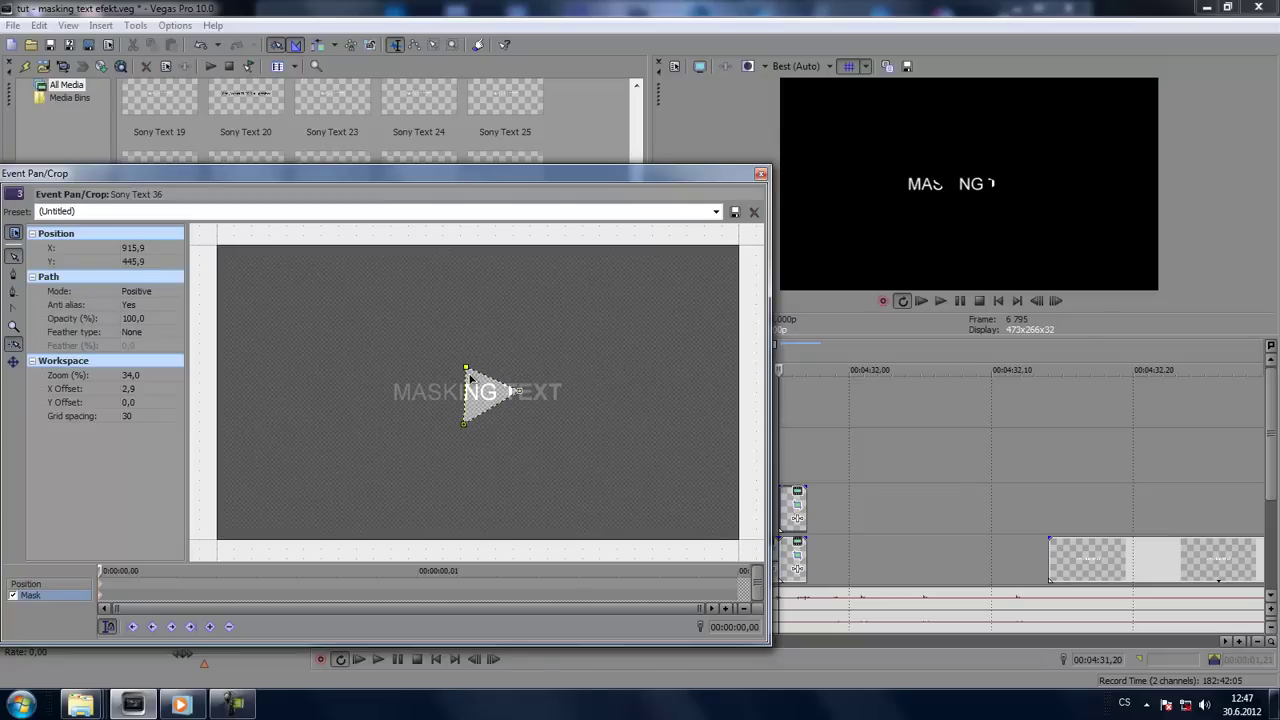
drag(466, 369, 455, 360)
click(759, 176)
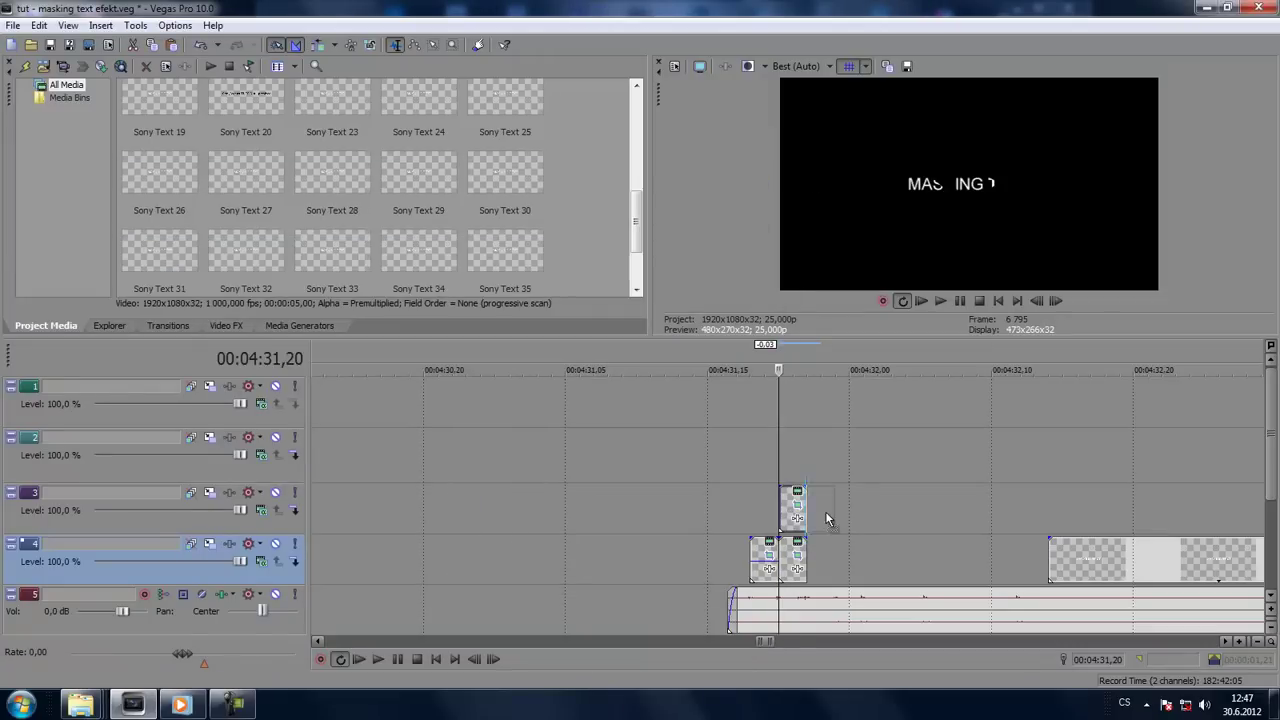
Step: Copy the track 3 event onto track 2 directly after its end as a new copy of the source media and open its Event Pan/Crop
key(ctrl+v)
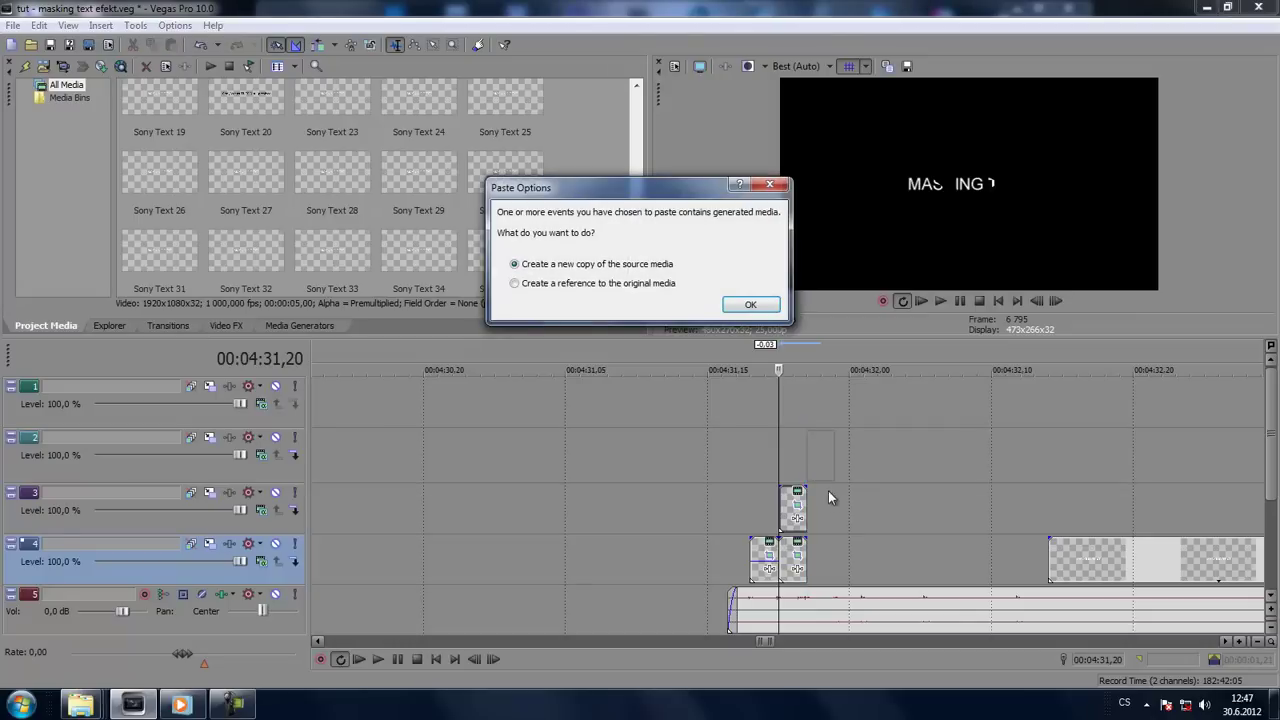
click(749, 305)
click(824, 444)
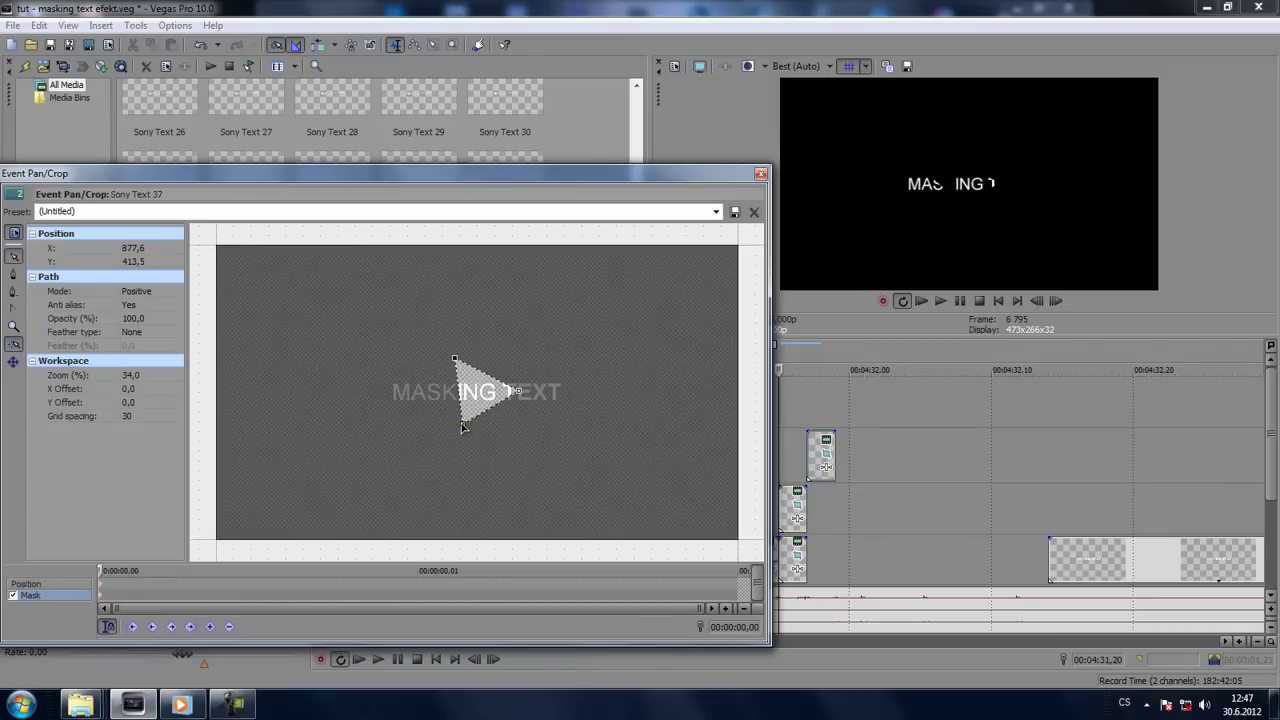
Step: Move the mask triangle over TEXT, its right anchor at about X 1 395,3, Y 534,1 and its upper-left anchor at about X 977,6, Y 422,3
click(464, 422)
drag(520, 393, 596, 390)
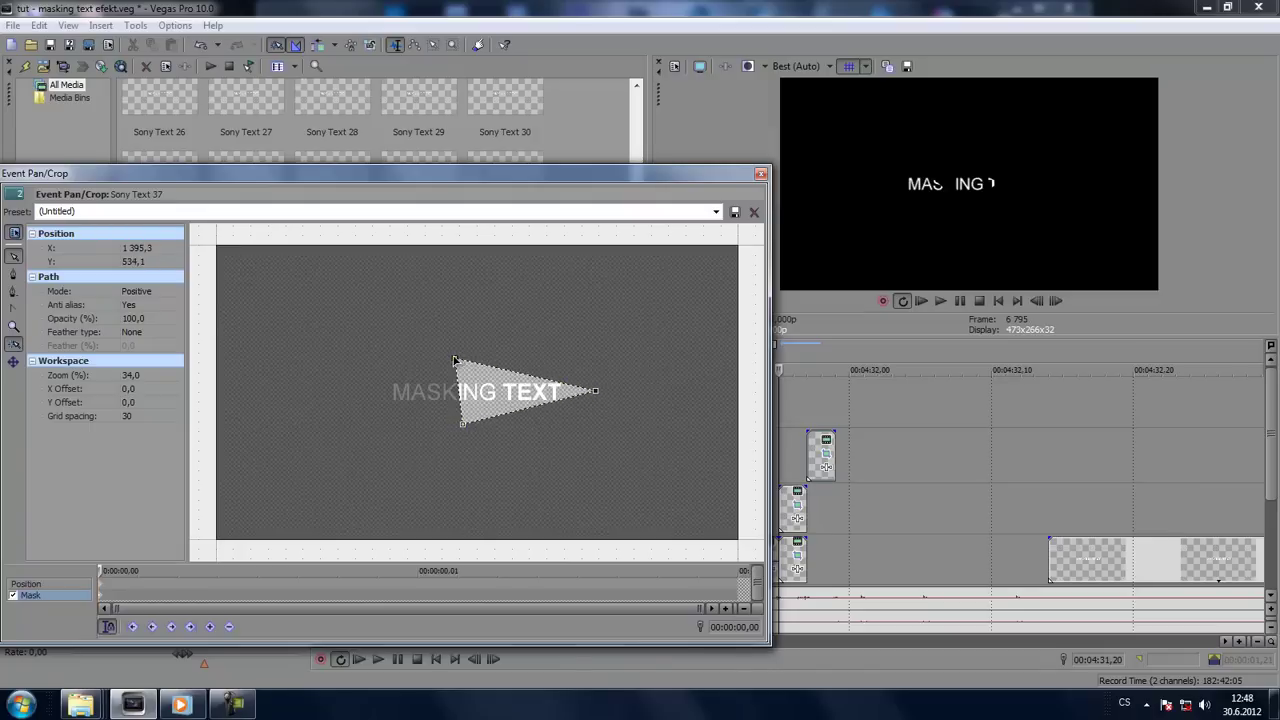
drag(454, 360, 531, 364)
drag(462, 428, 526, 424)
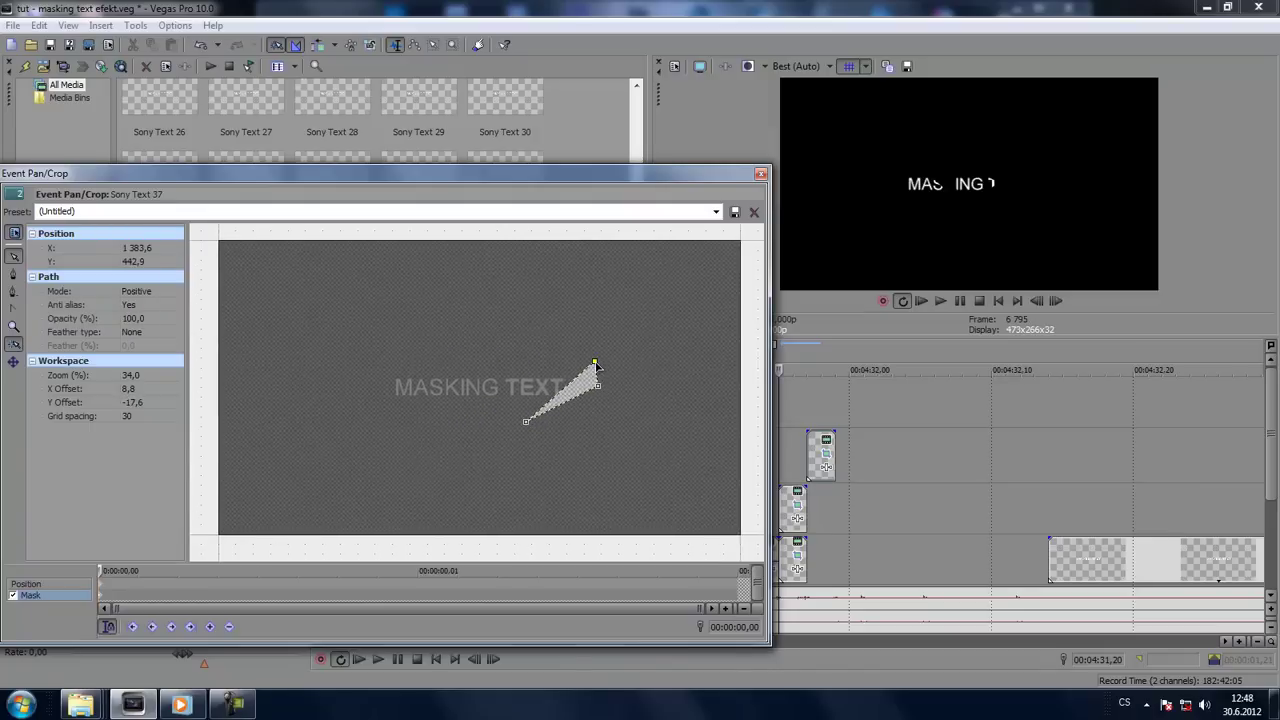
drag(596, 366, 489, 356)
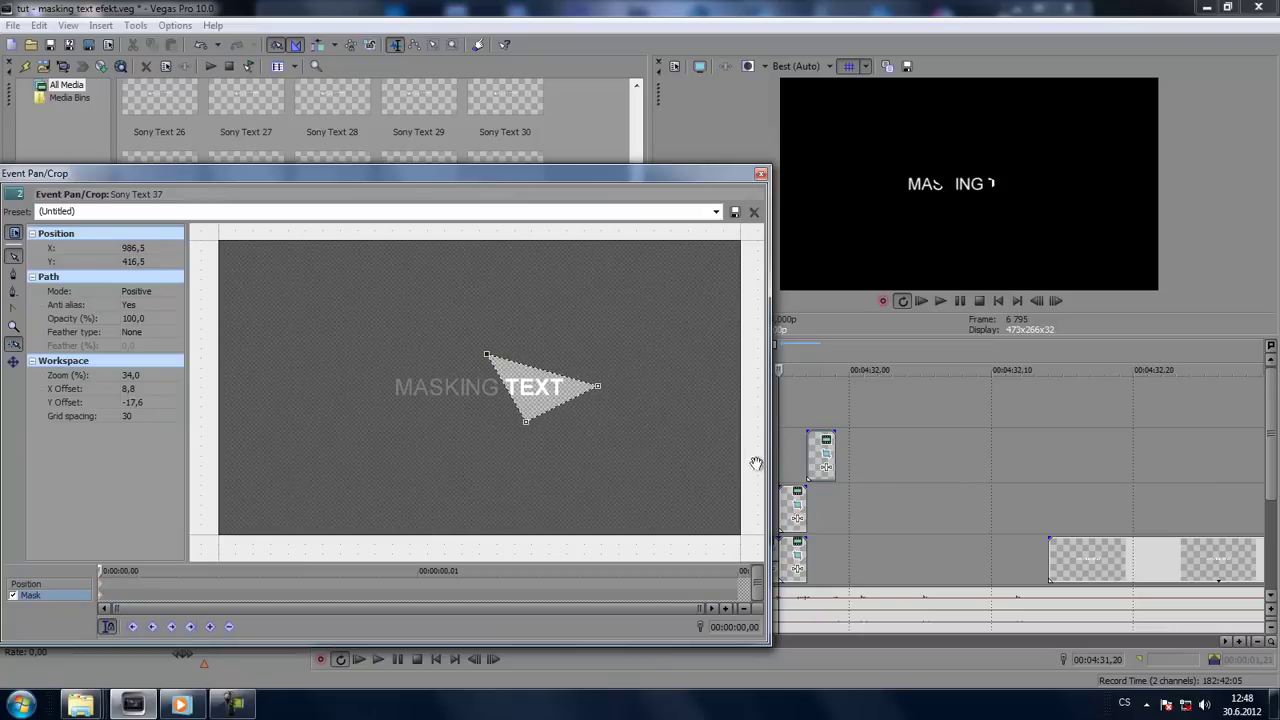
click(525, 366)
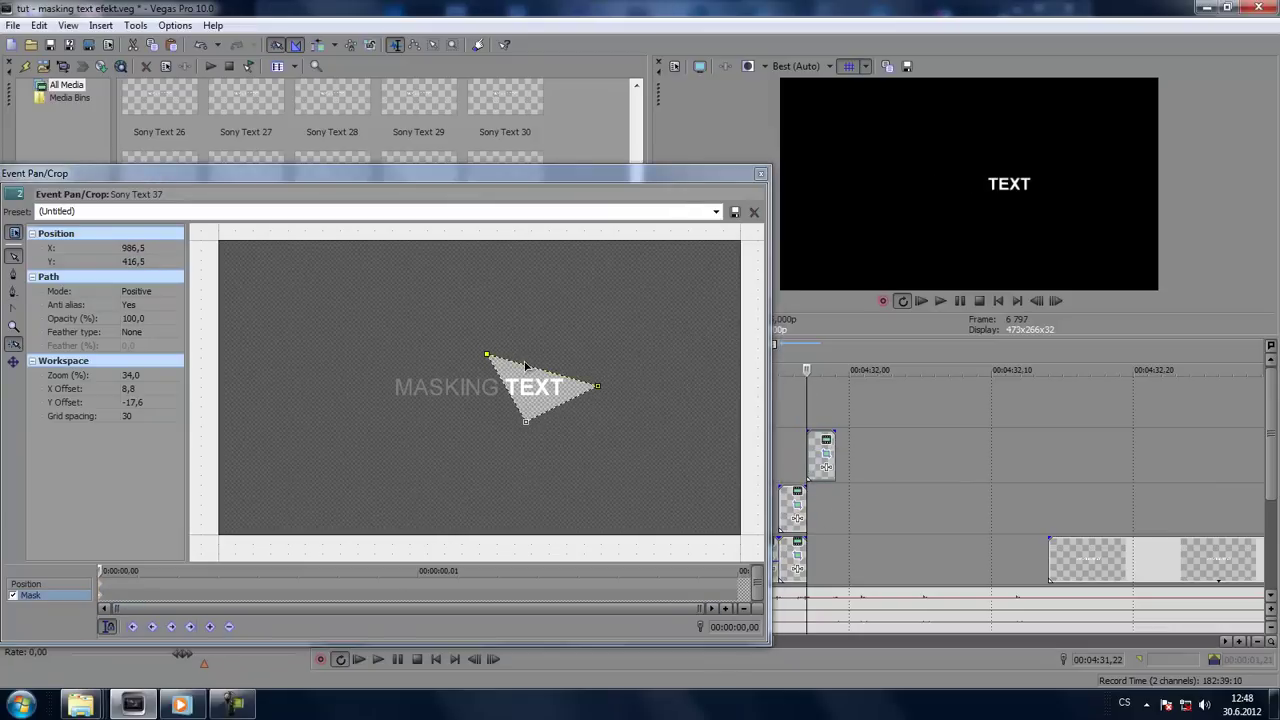
click(488, 356)
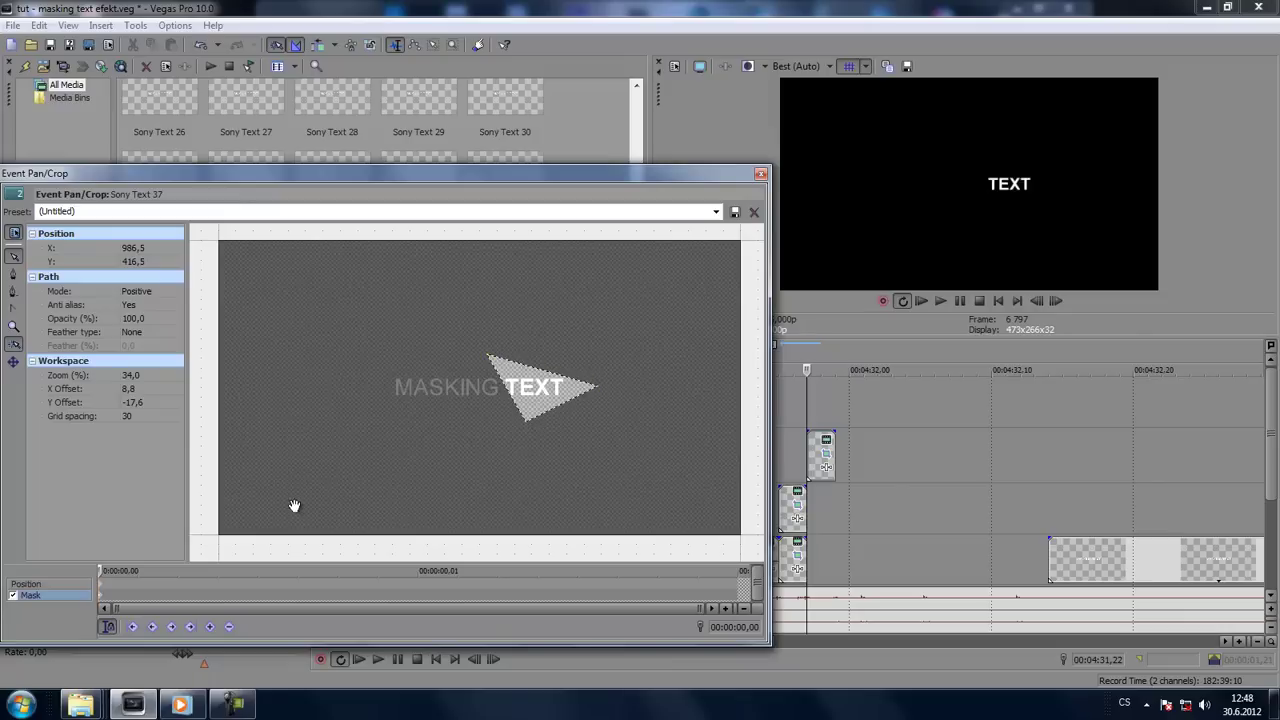
click(526, 421)
drag(488, 357, 484, 358)
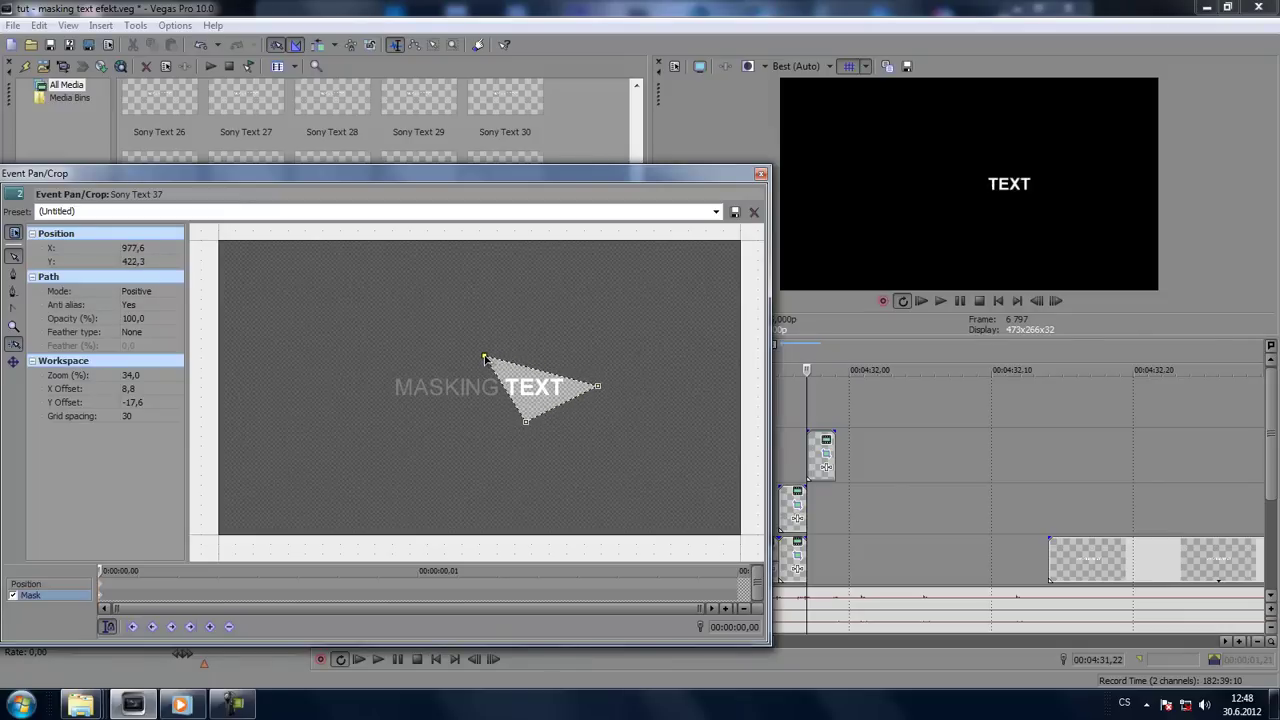
Step: Reshape the mask into a triangle over NG TE with its upper-right anchor at about X 1 251,2, Y 290,0, and close Event Pan/Crop
drag(597, 386, 558, 321)
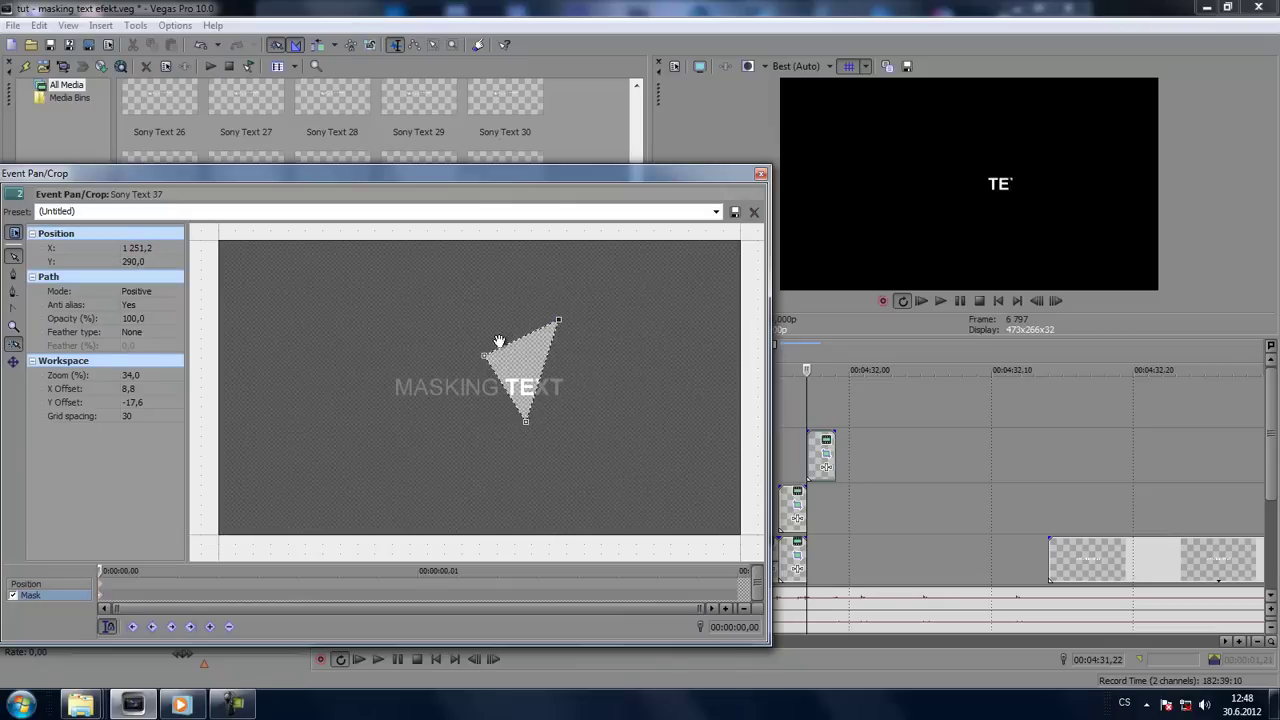
drag(484, 358, 478, 360)
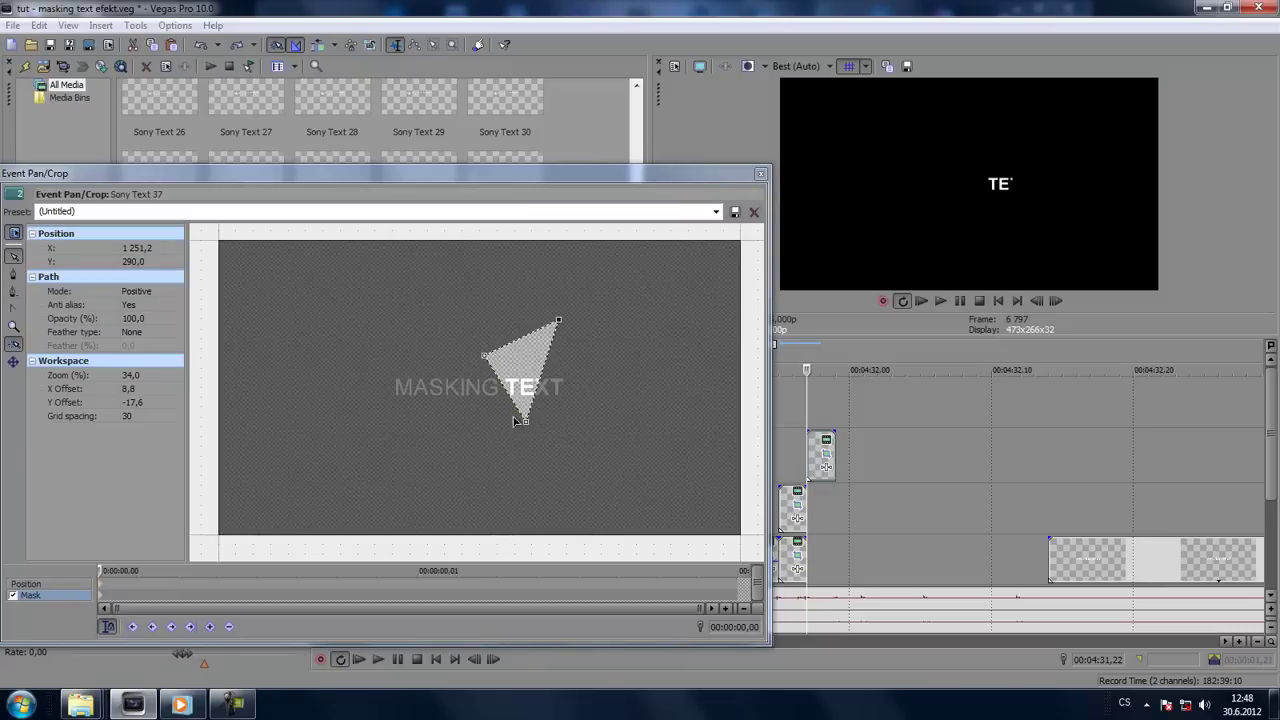
drag(524, 421, 551, 419)
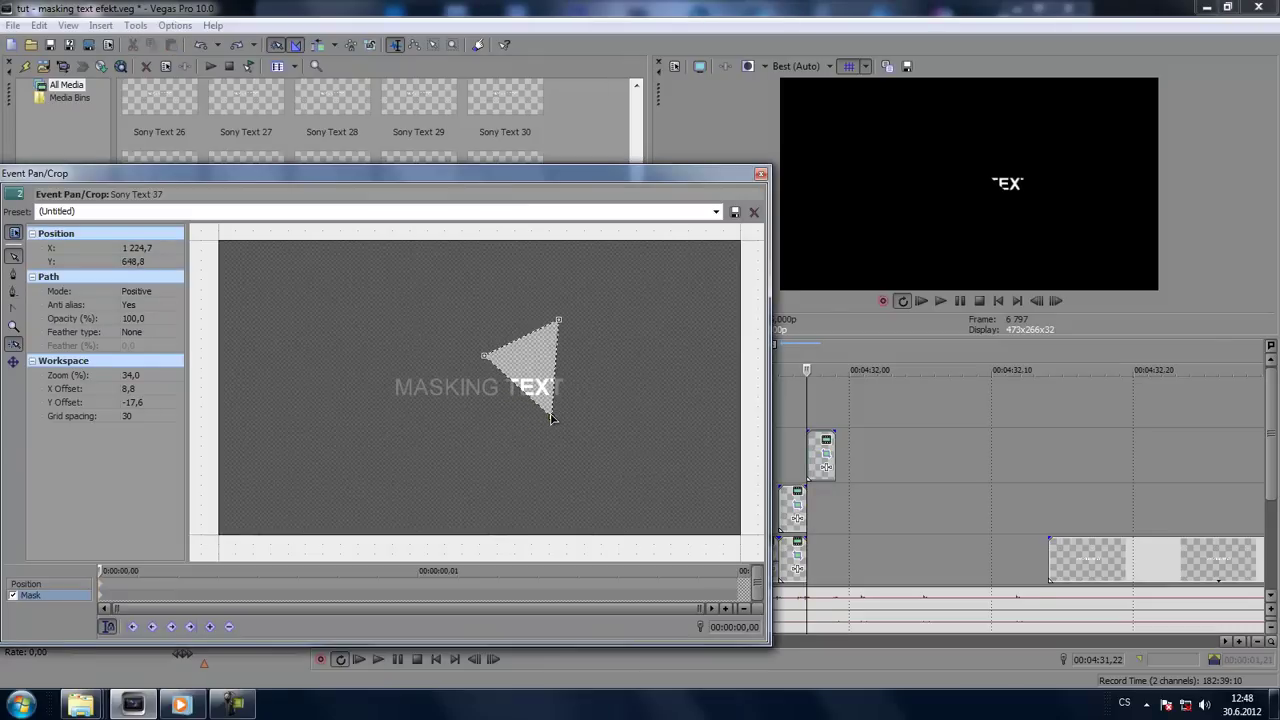
drag(484, 358, 453, 371)
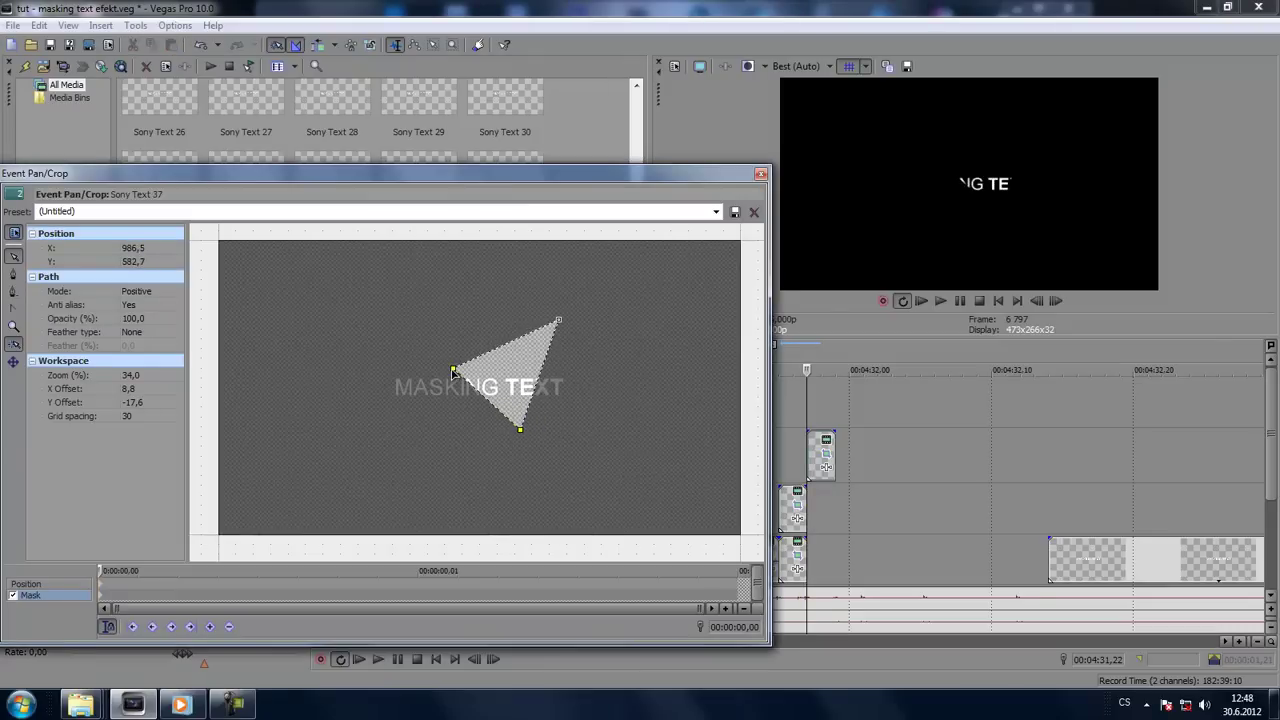
click(405, 471)
click(761, 174)
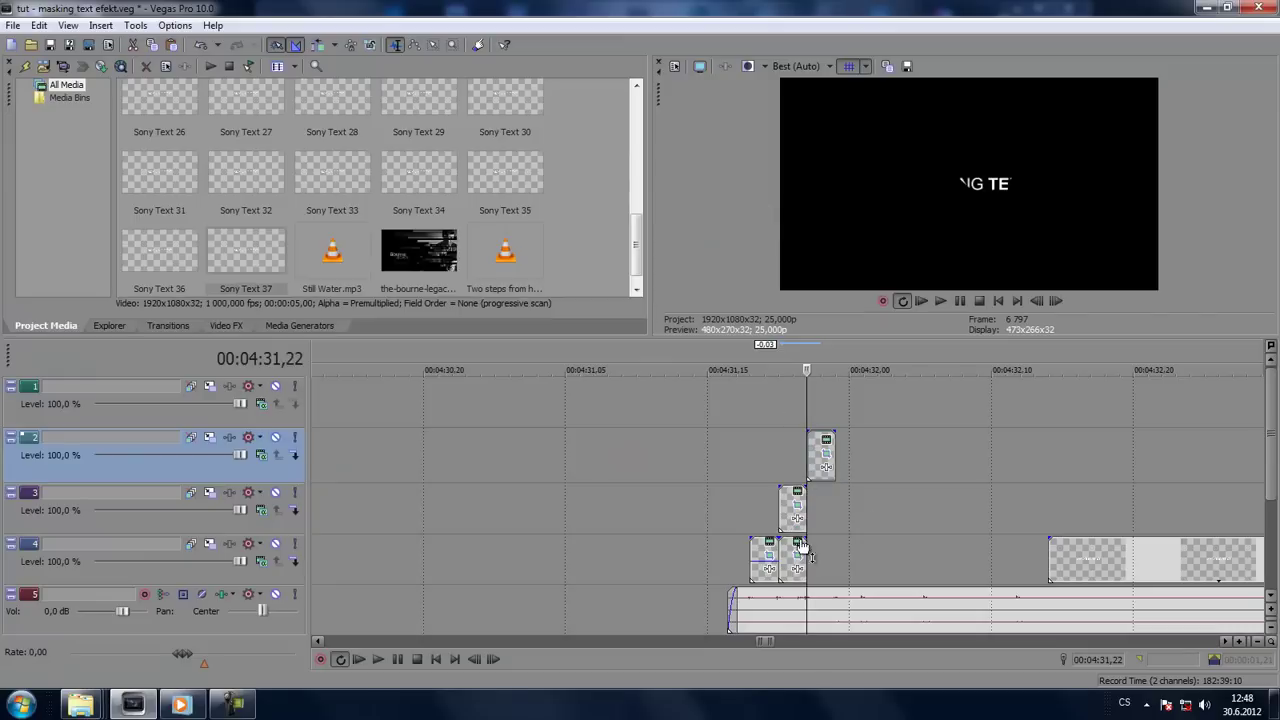
Step: Shift the track 3 event to start at 00:04:32,02 and move the track 2 event straight down onto track 3
drag(763, 644, 765, 644)
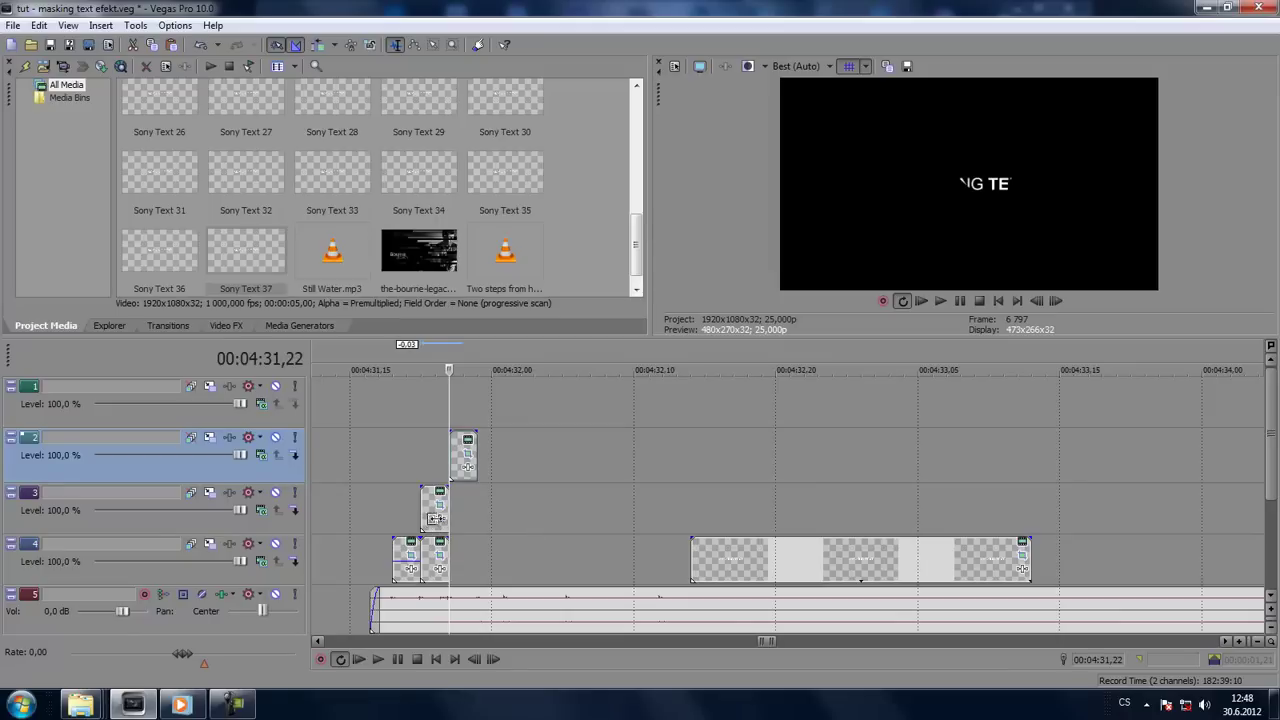
key(Right)
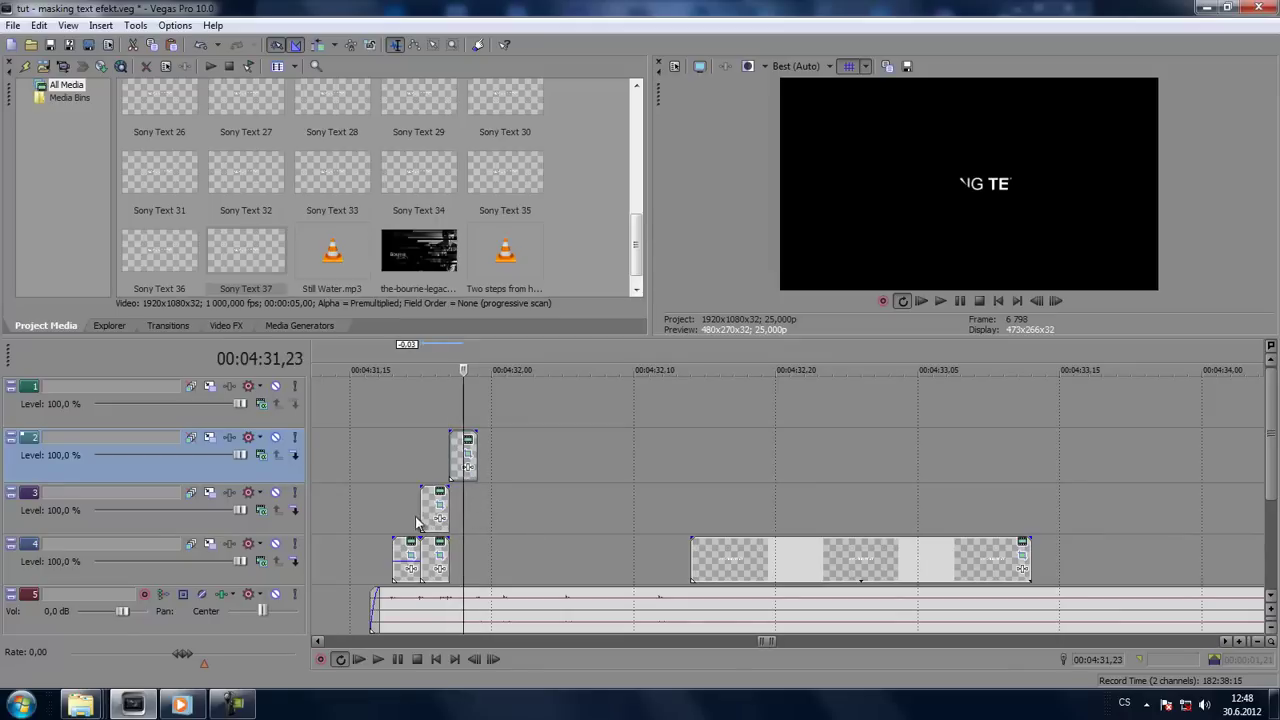
drag(430, 524, 530, 525)
click(452, 478)
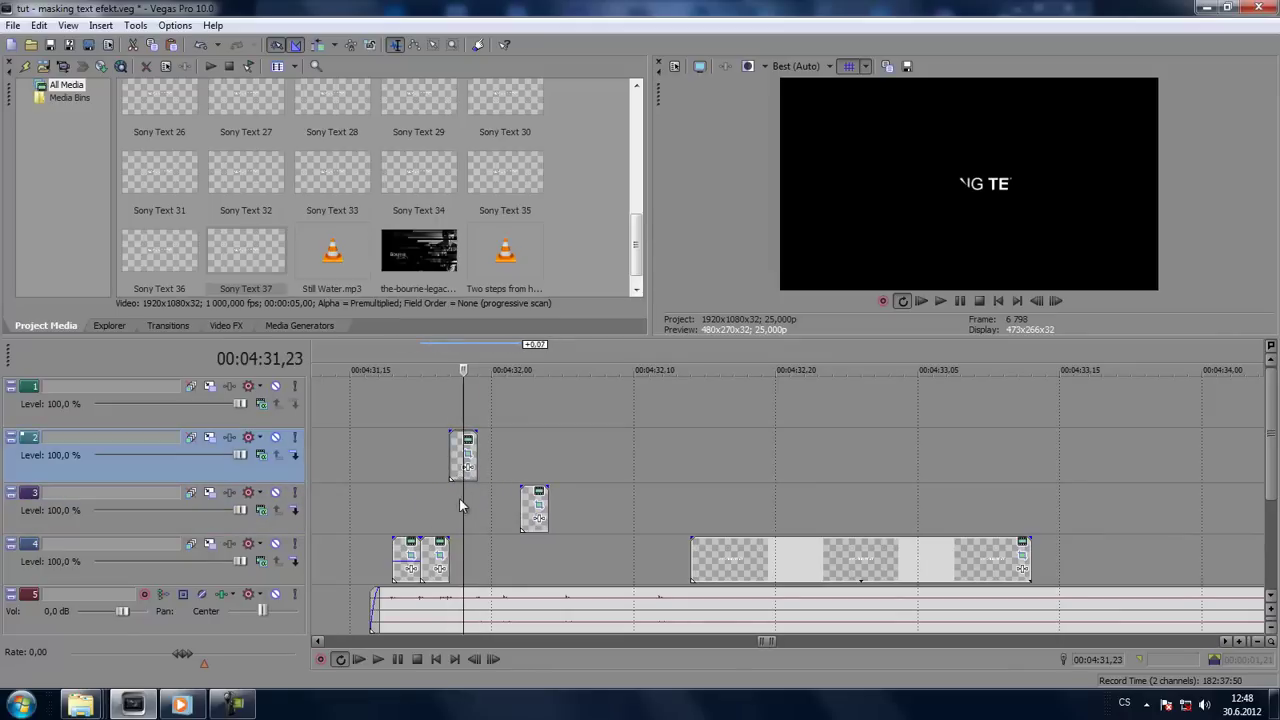
click(534, 514)
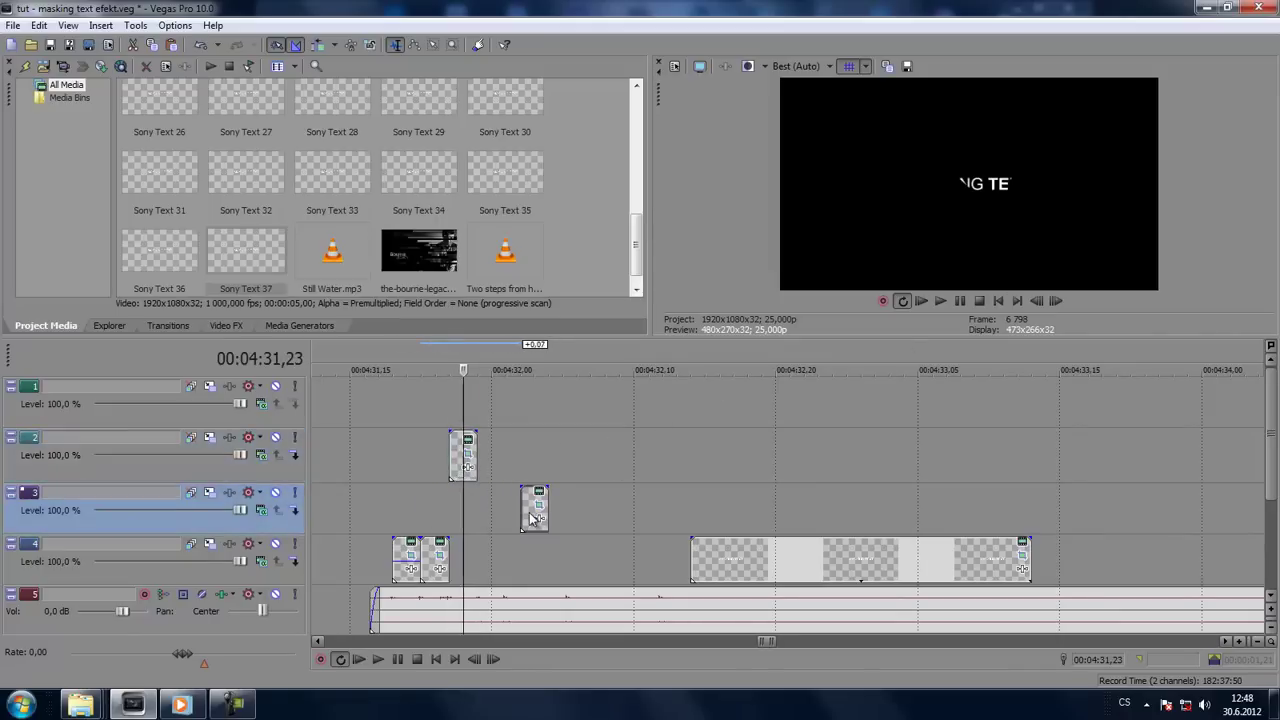
click(460, 472)
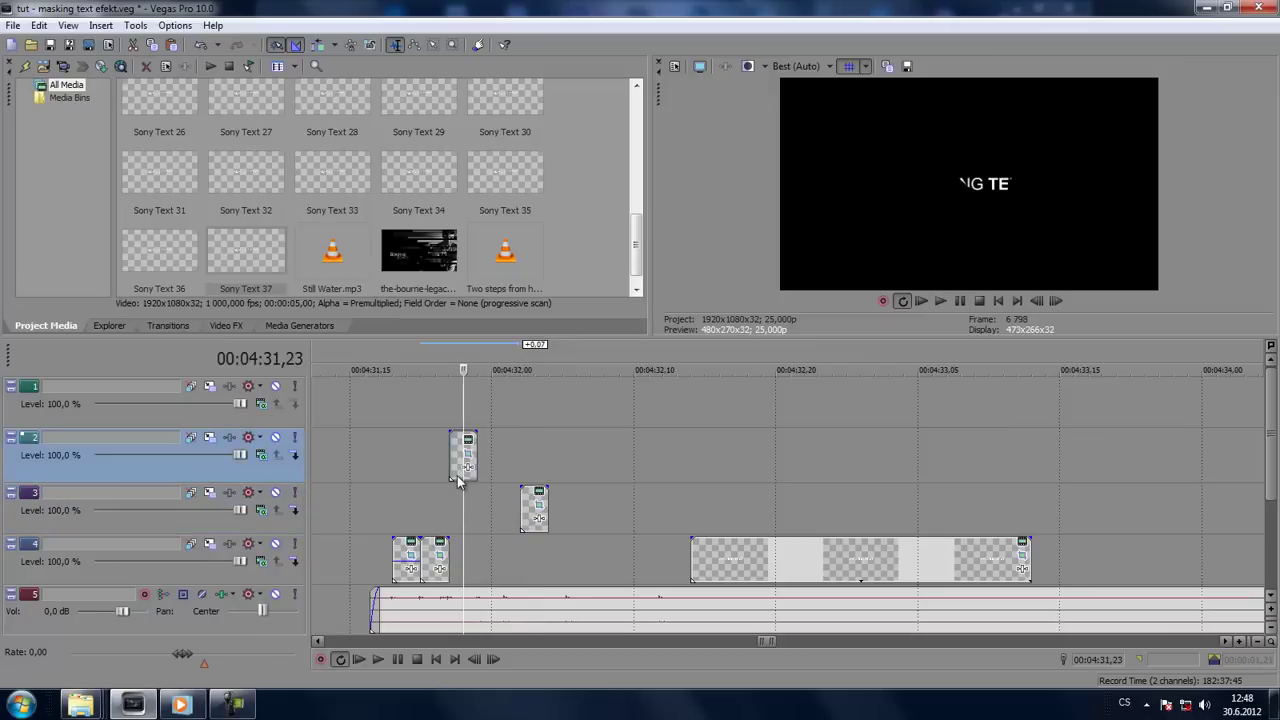
drag(457, 481, 475, 532)
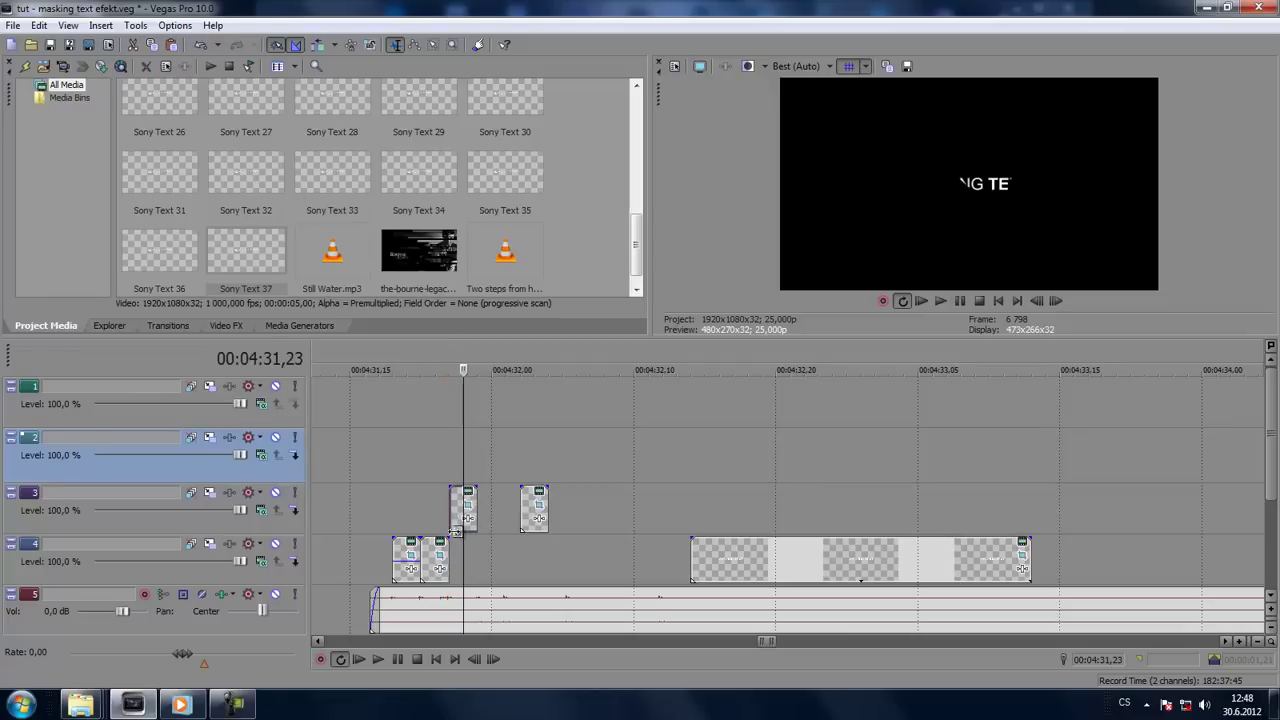
Step: Play the sequence from its first text event and move the later track 3 event back three frames, directly behind the first one
click(392, 514)
click(941, 300)
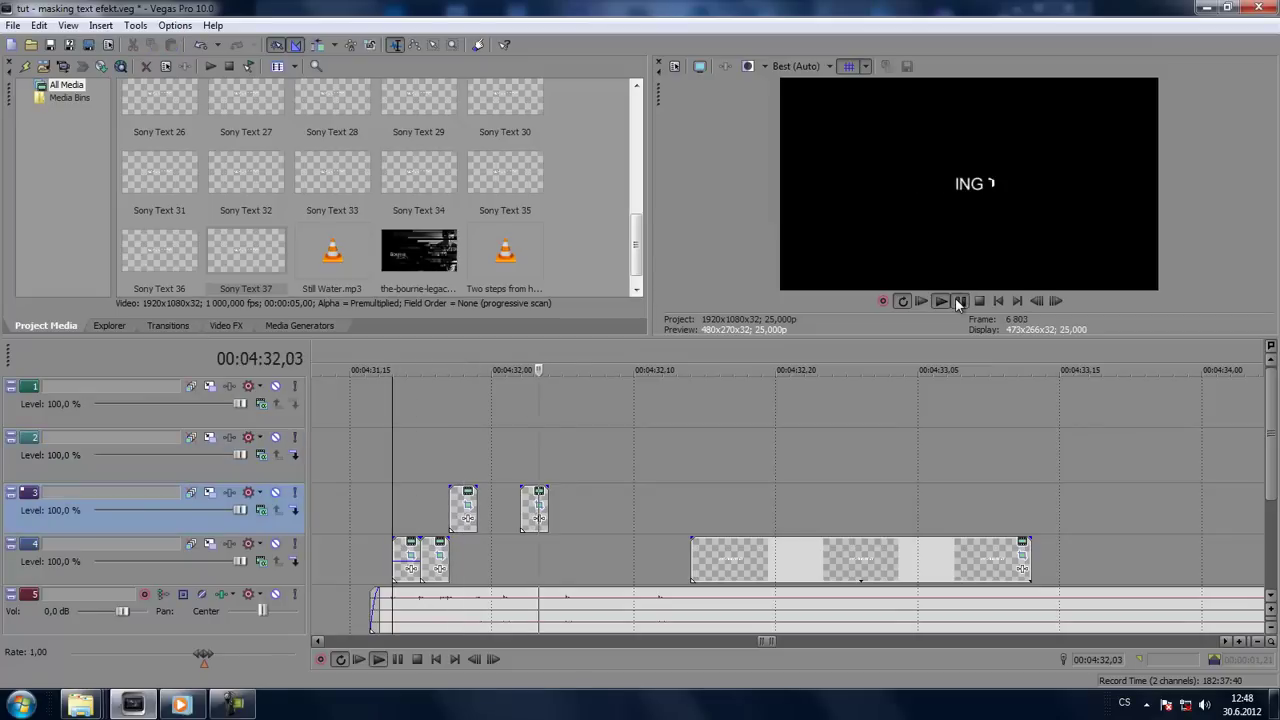
click(959, 301)
click(463, 535)
click(530, 535)
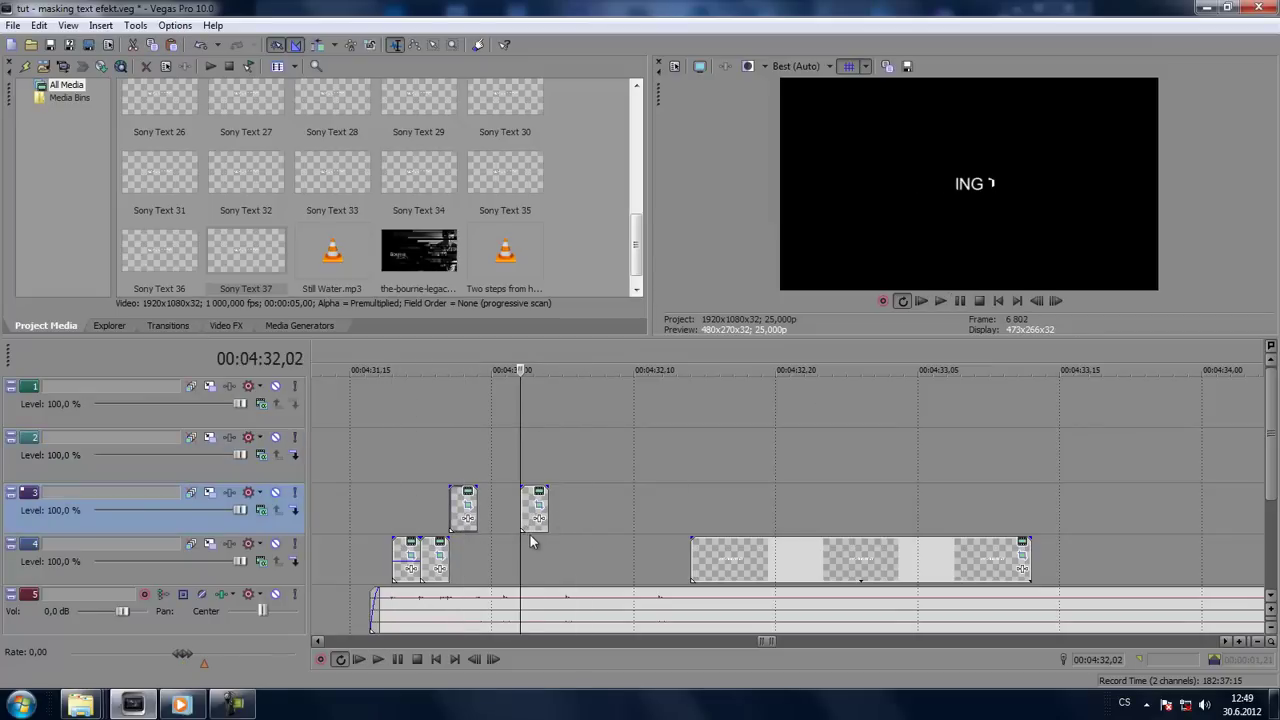
click(530, 533)
drag(529, 531, 492, 537)
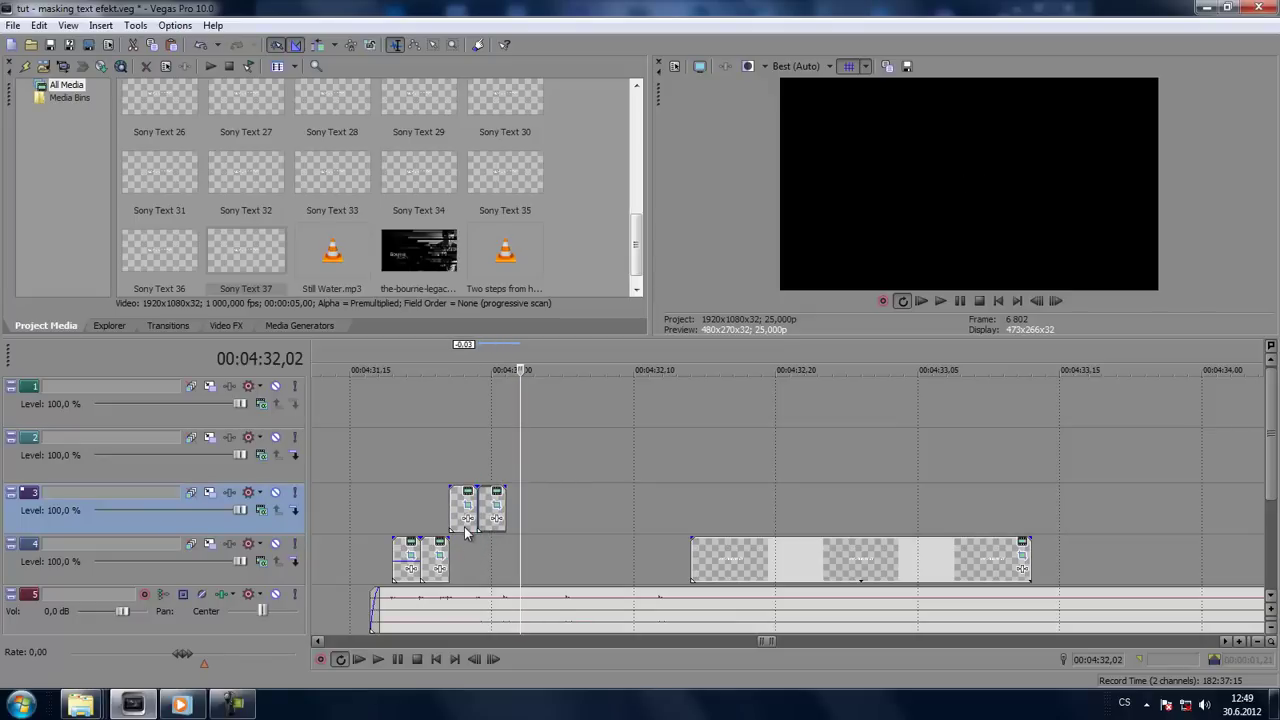
Step: Copy the first track 3 event onto track 2 above the second one as new source media and lower the copy's opacity
click(467, 515)
click(1042, 151)
drag(481, 515, 490, 466)
click(726, 311)
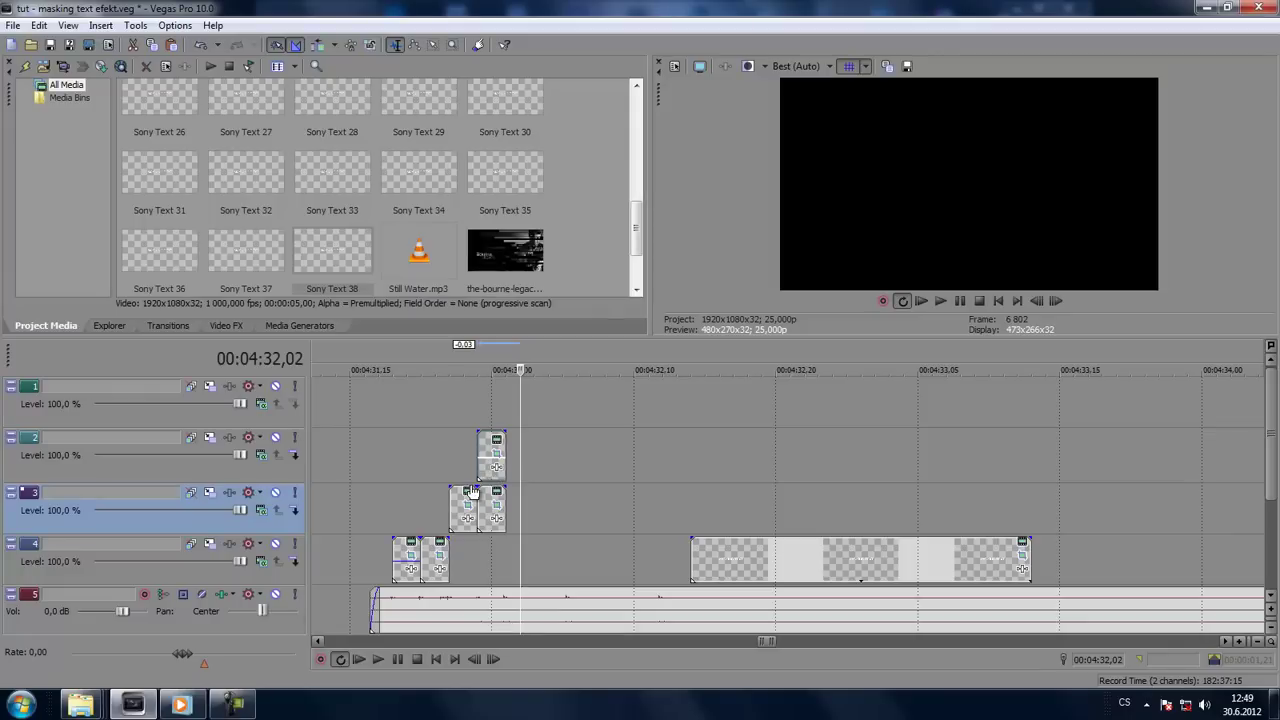
Step: Preview the sequence from 00:04:31,21 and shift the second track 3 event two frames later to start where the track 2 event ends
click(463, 520)
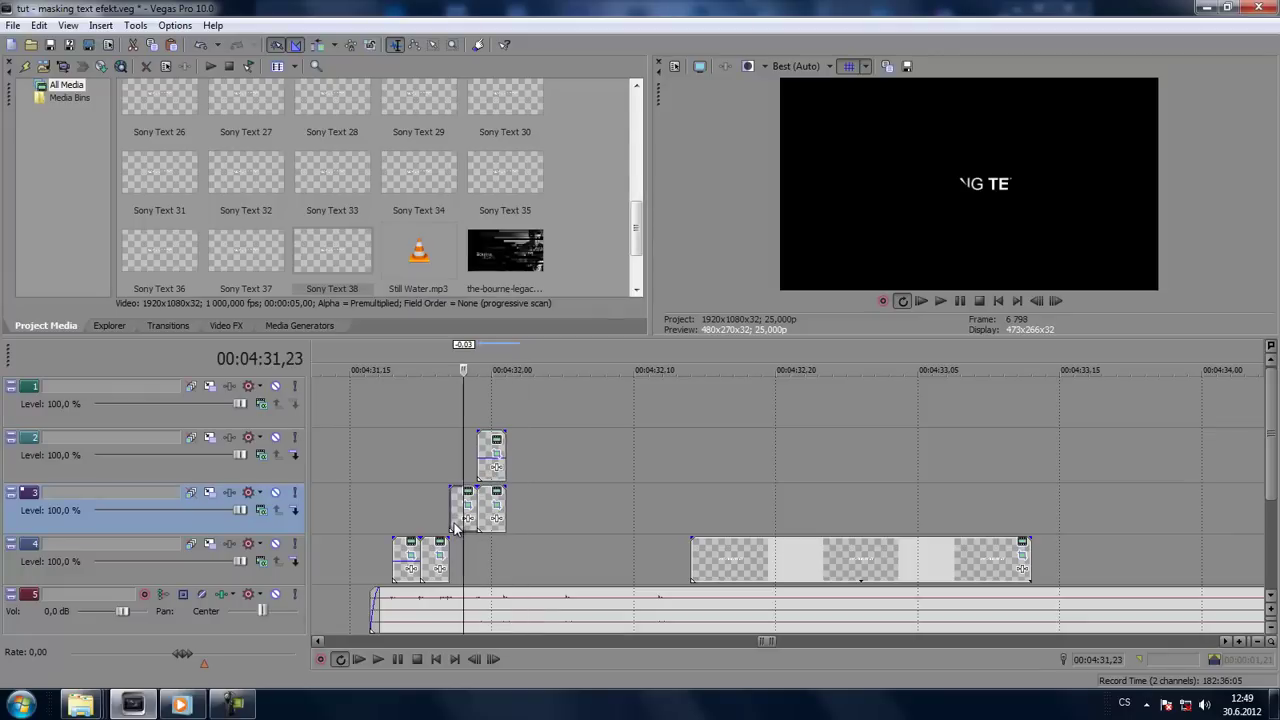
click(436, 528)
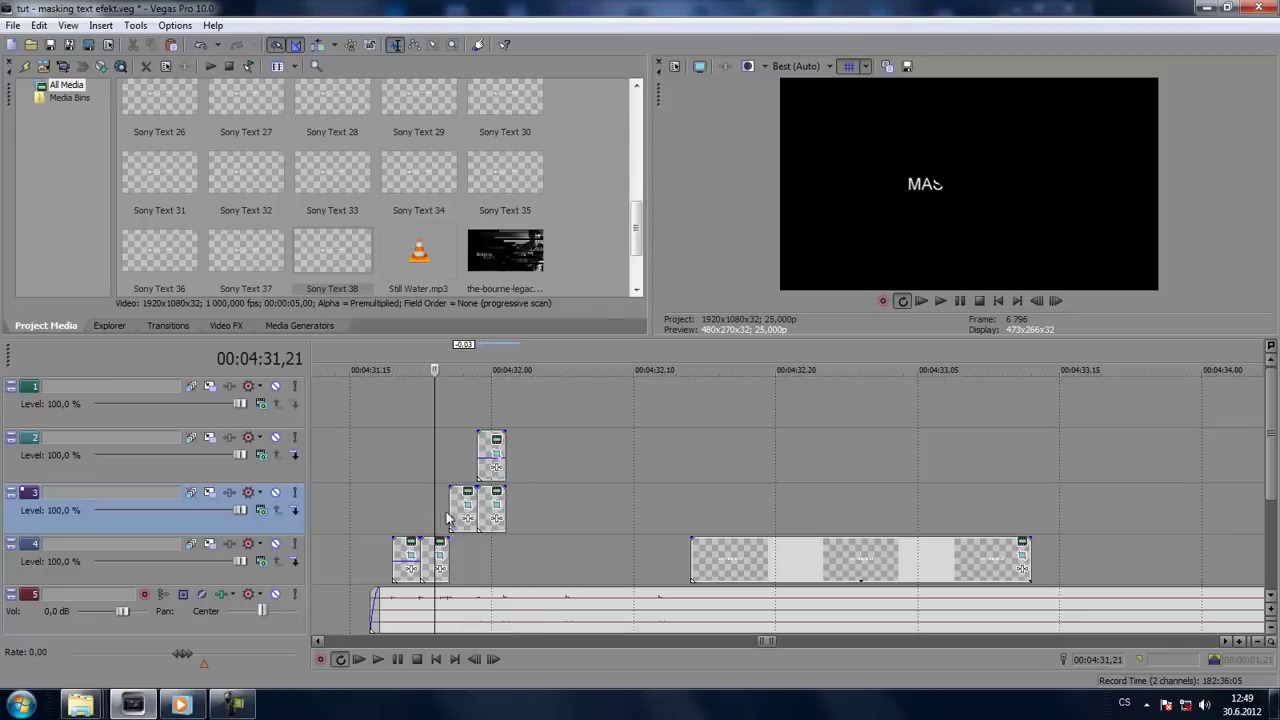
click(941, 301)
click(957, 301)
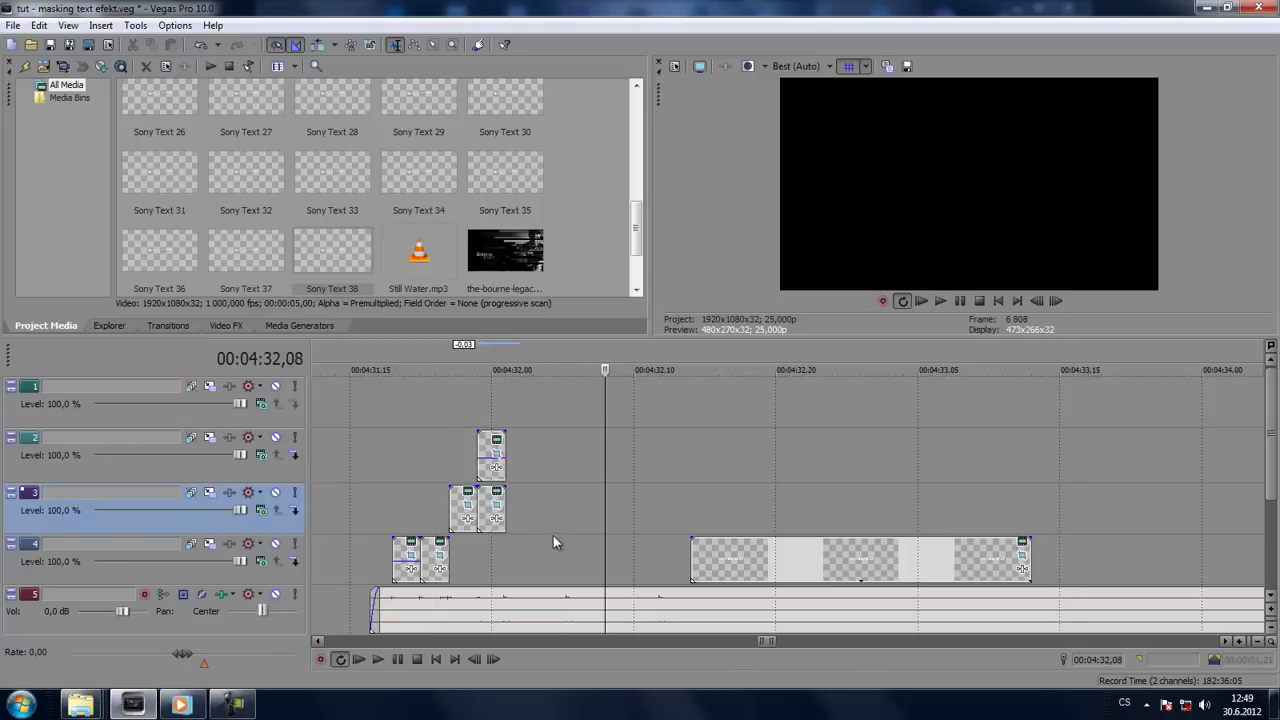
click(489, 537)
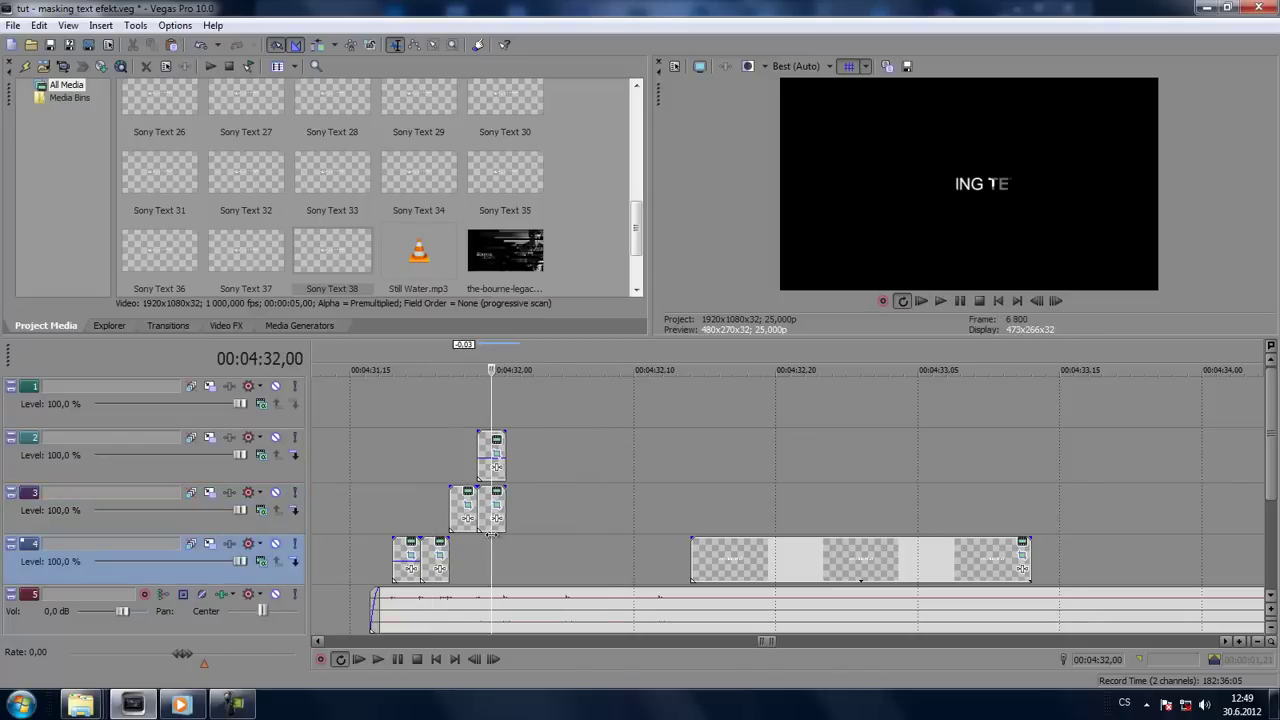
drag(491, 533, 517, 530)
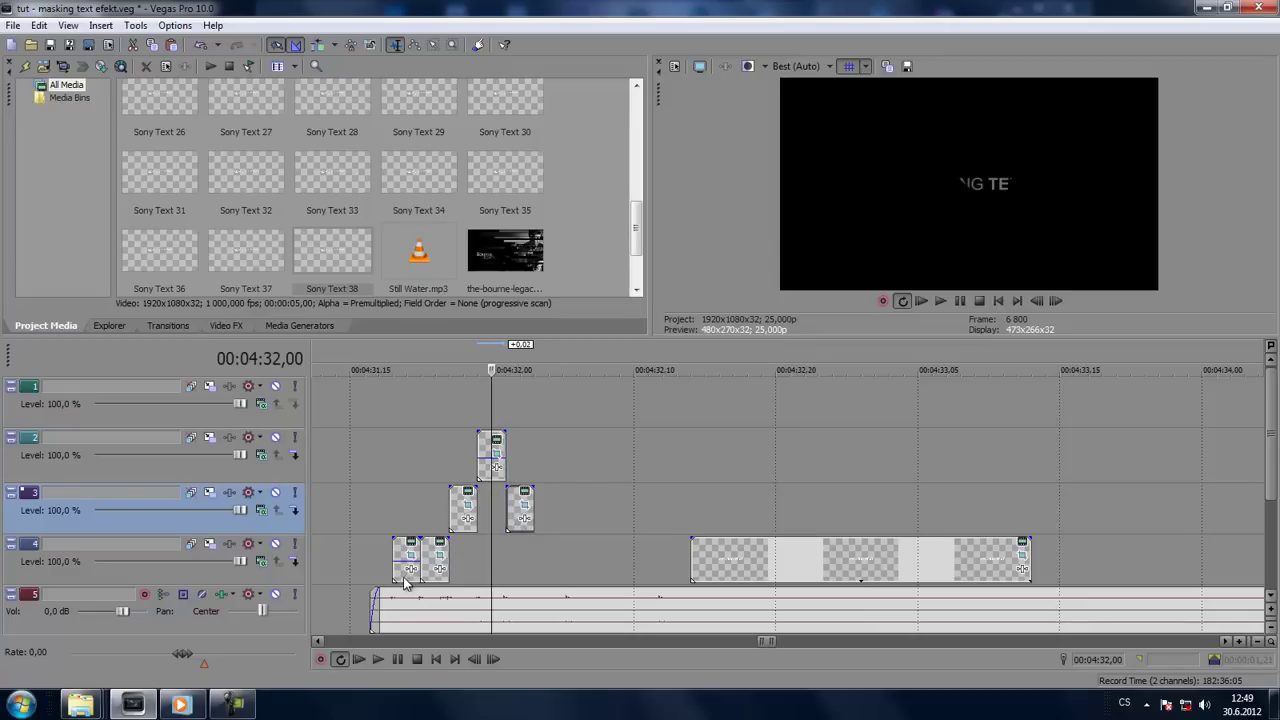
drag(407, 582, 410, 583)
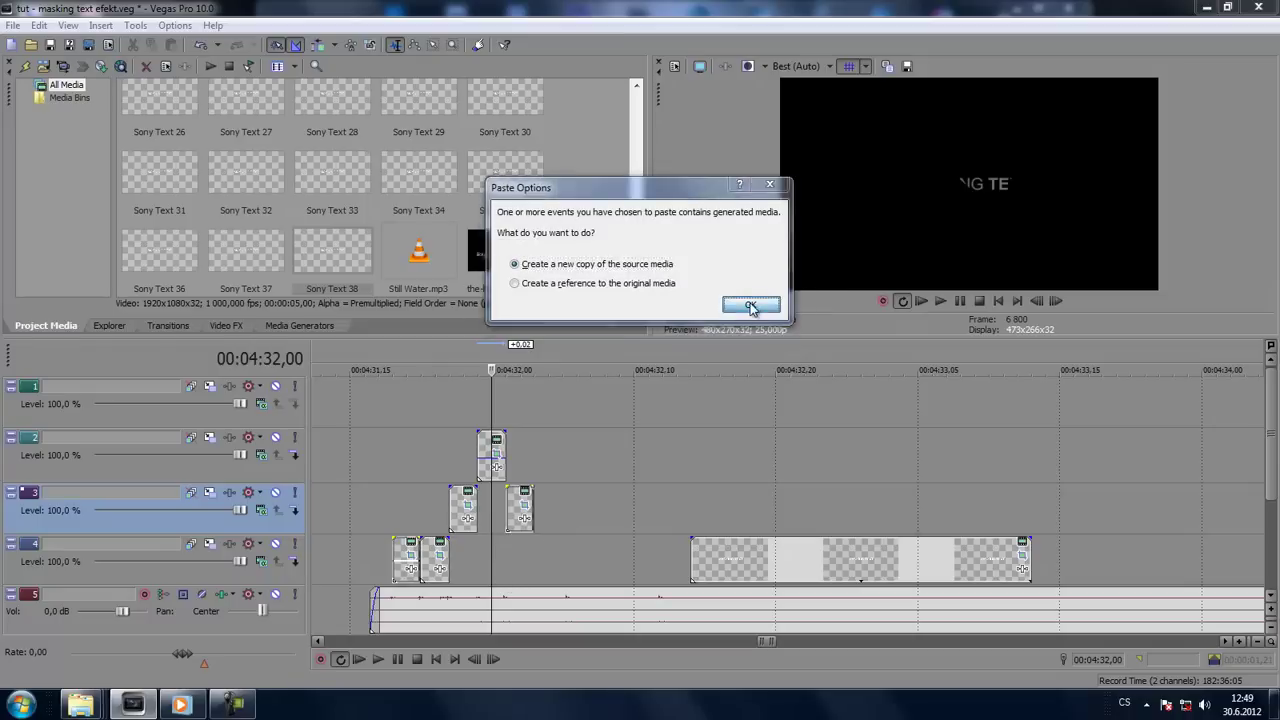
click(750, 304)
click(475, 566)
Step: Copy the first track 4 event as a new copy of the source media to track 4, directly beneath the track 2 event
click(394, 577)
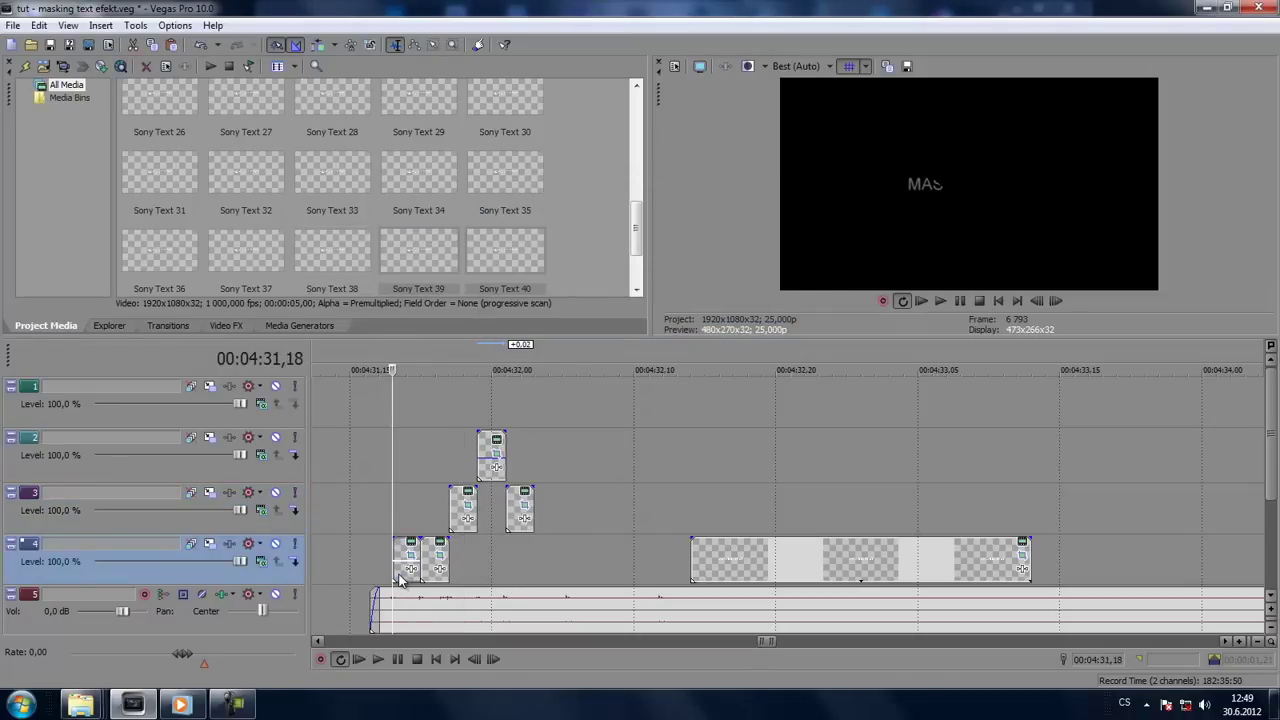
drag(400, 578, 486, 574)
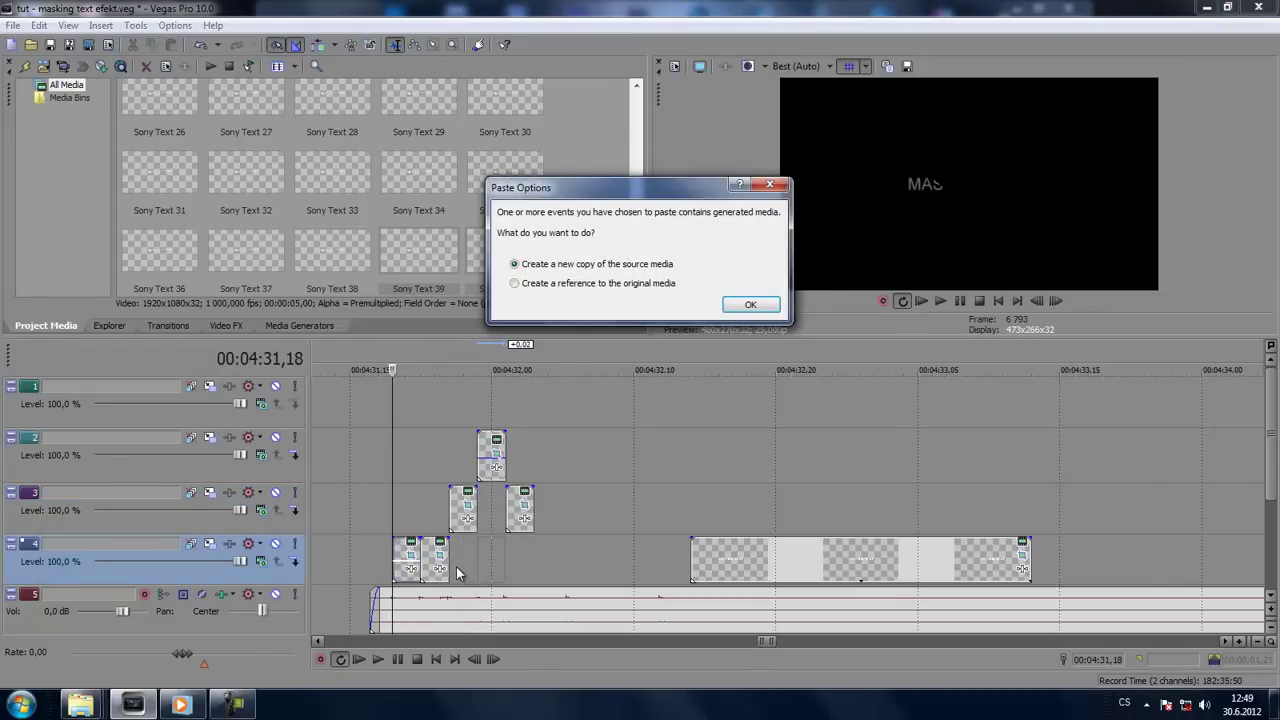
click(748, 305)
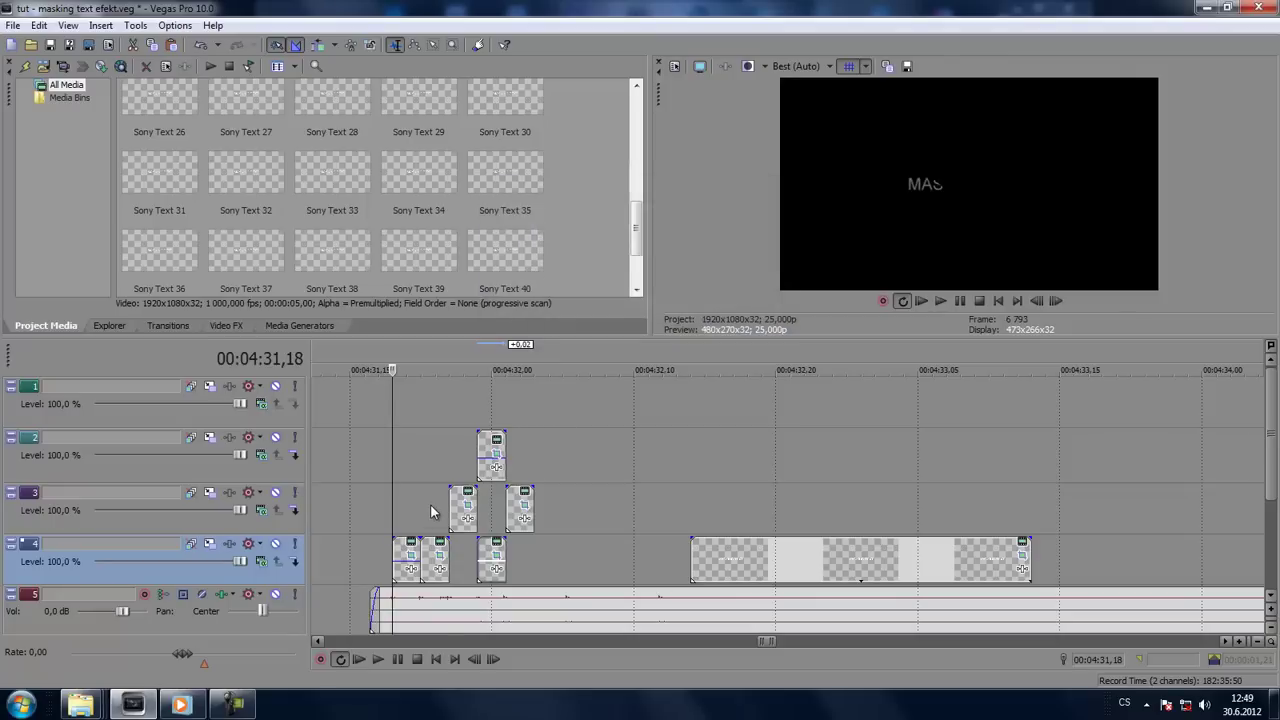
Step: Play the sequence repeatedly from 00:04:31,18 to check the timing of the layered text events
click(431, 507)
click(940, 300)
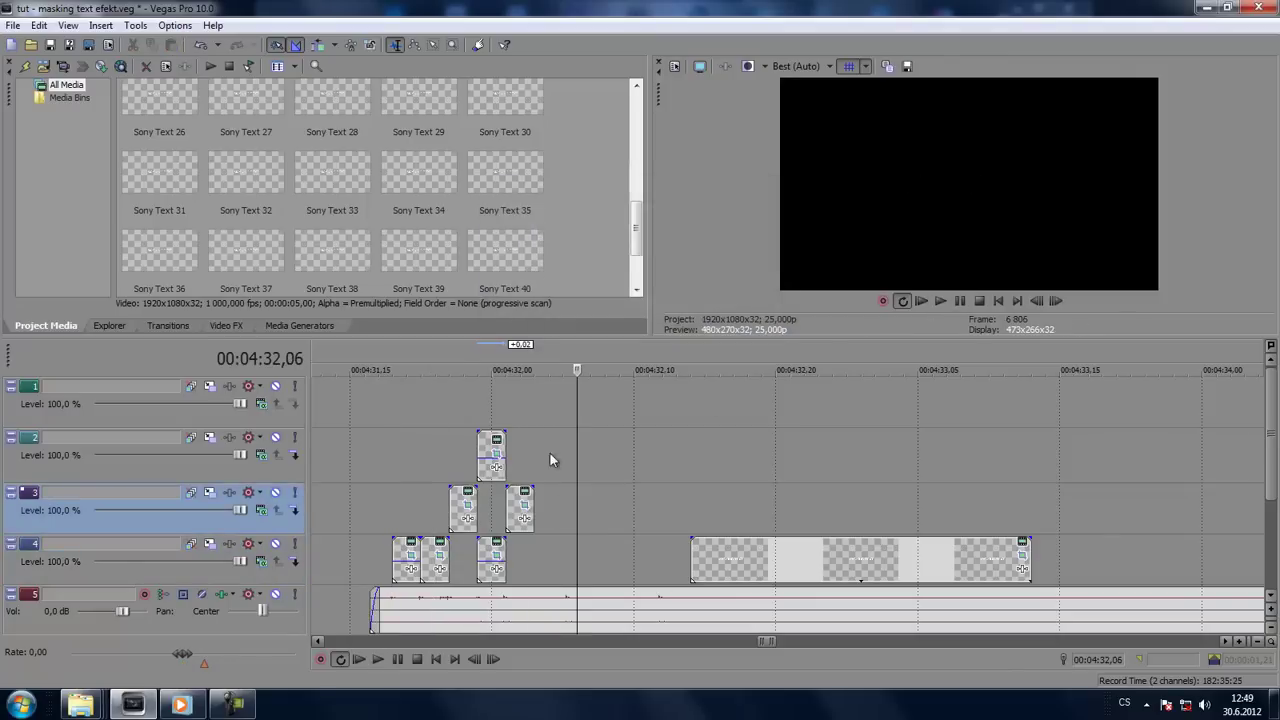
click(394, 505)
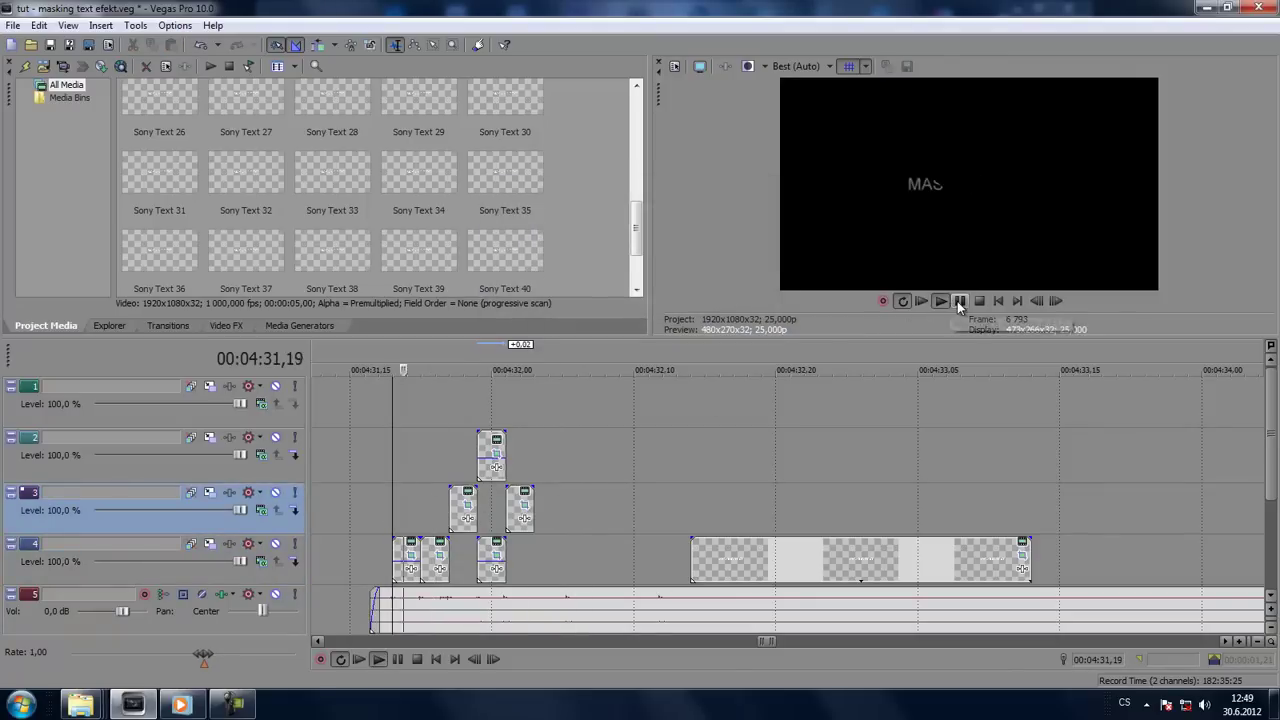
click(959, 301)
click(397, 527)
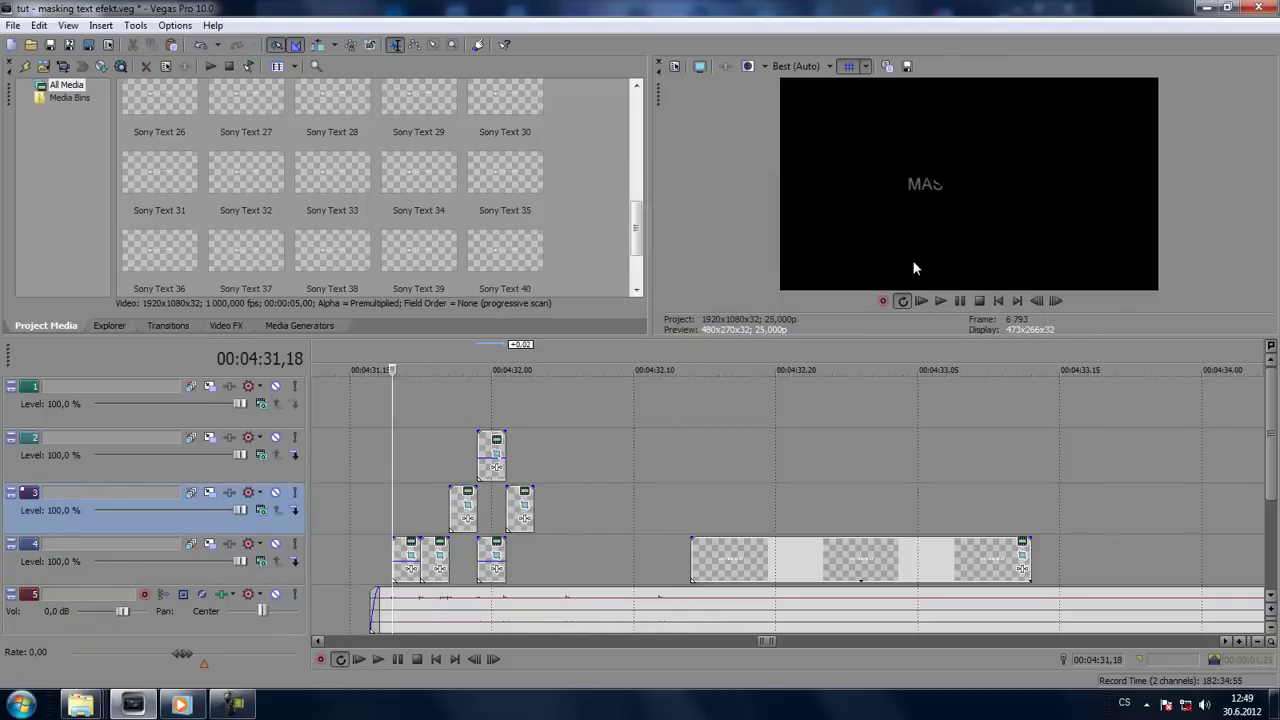
click(941, 301)
click(959, 301)
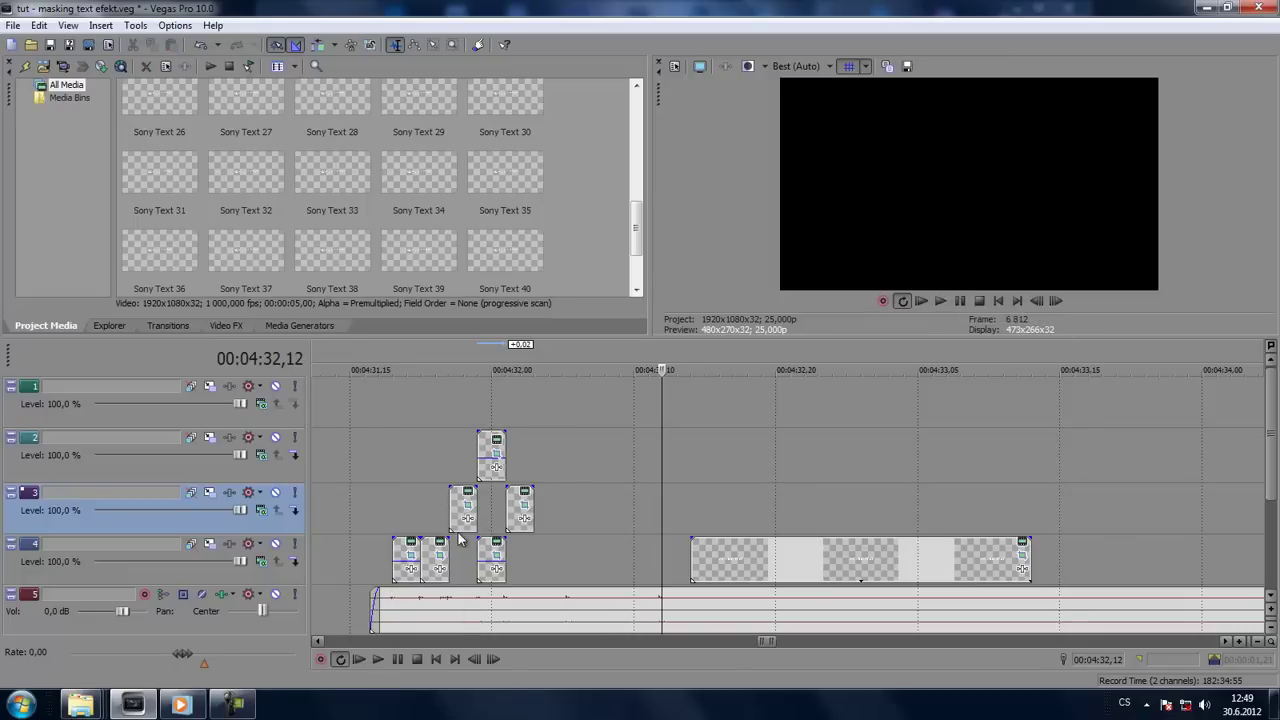
click(463, 546)
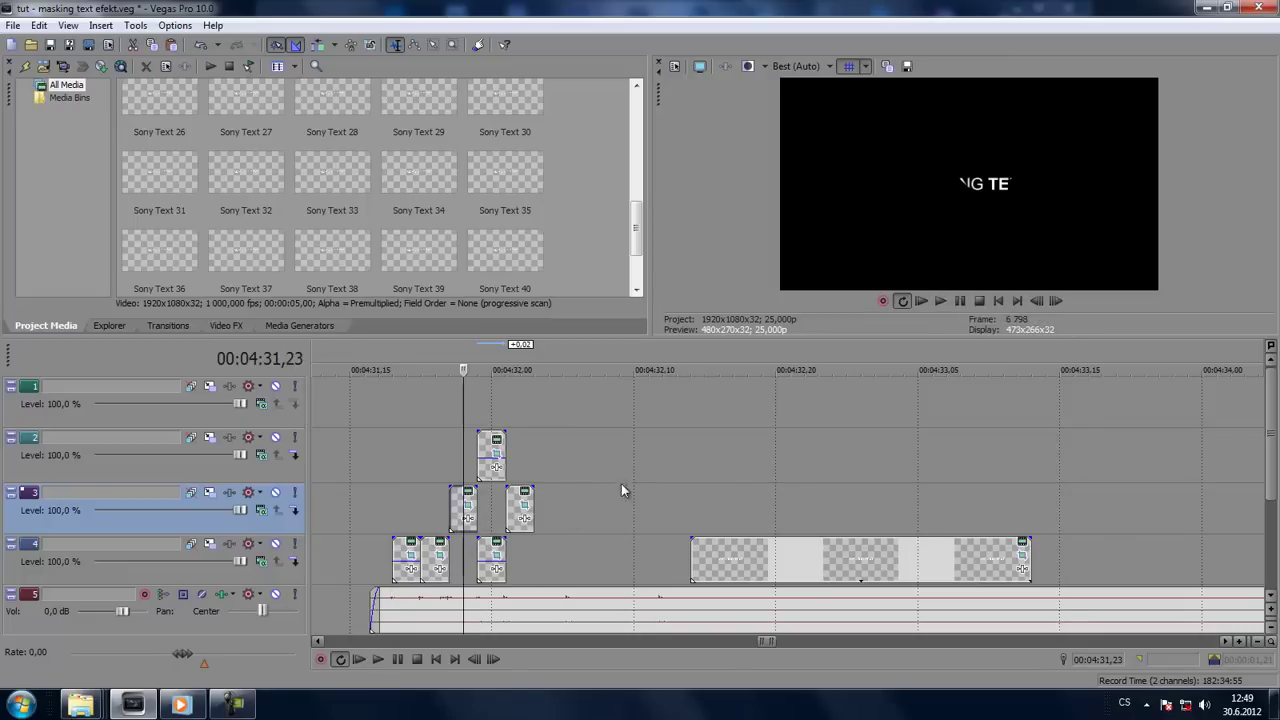
Step: Copy the second track 3 event as new source media directly after it on track 3 and lower the copy's opacity to about 55 %
click(490, 519)
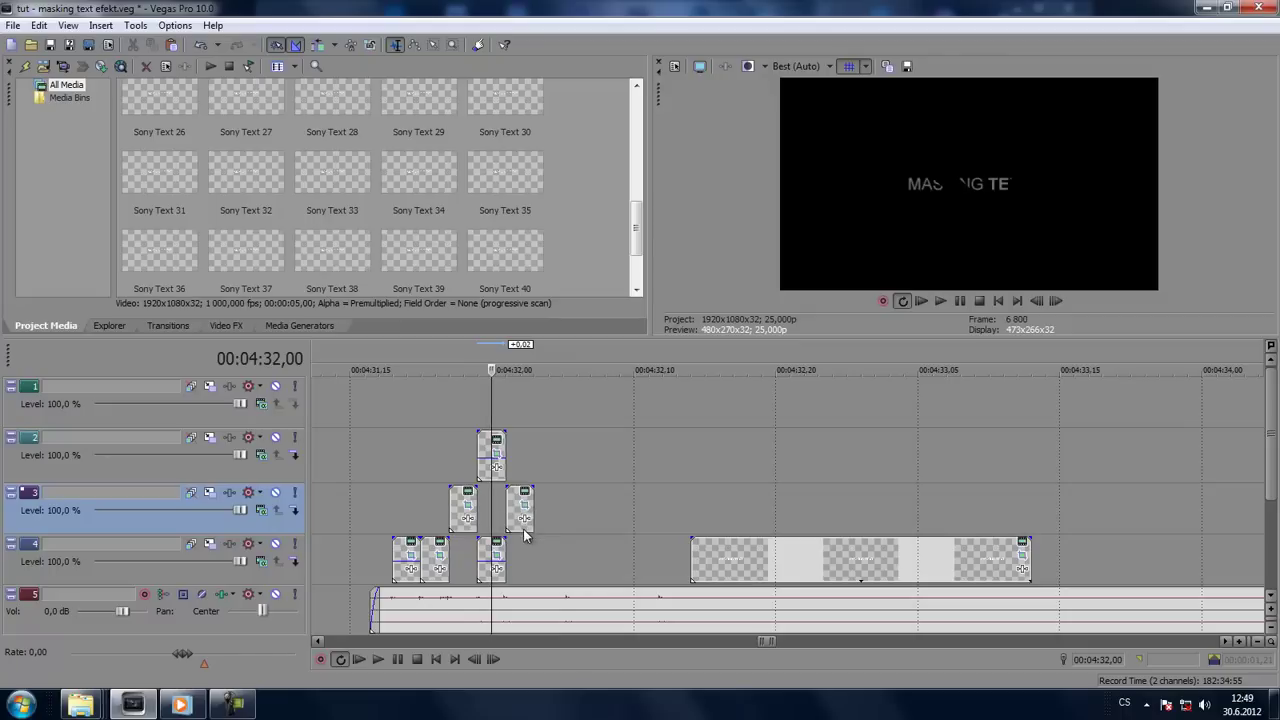
click(519, 536)
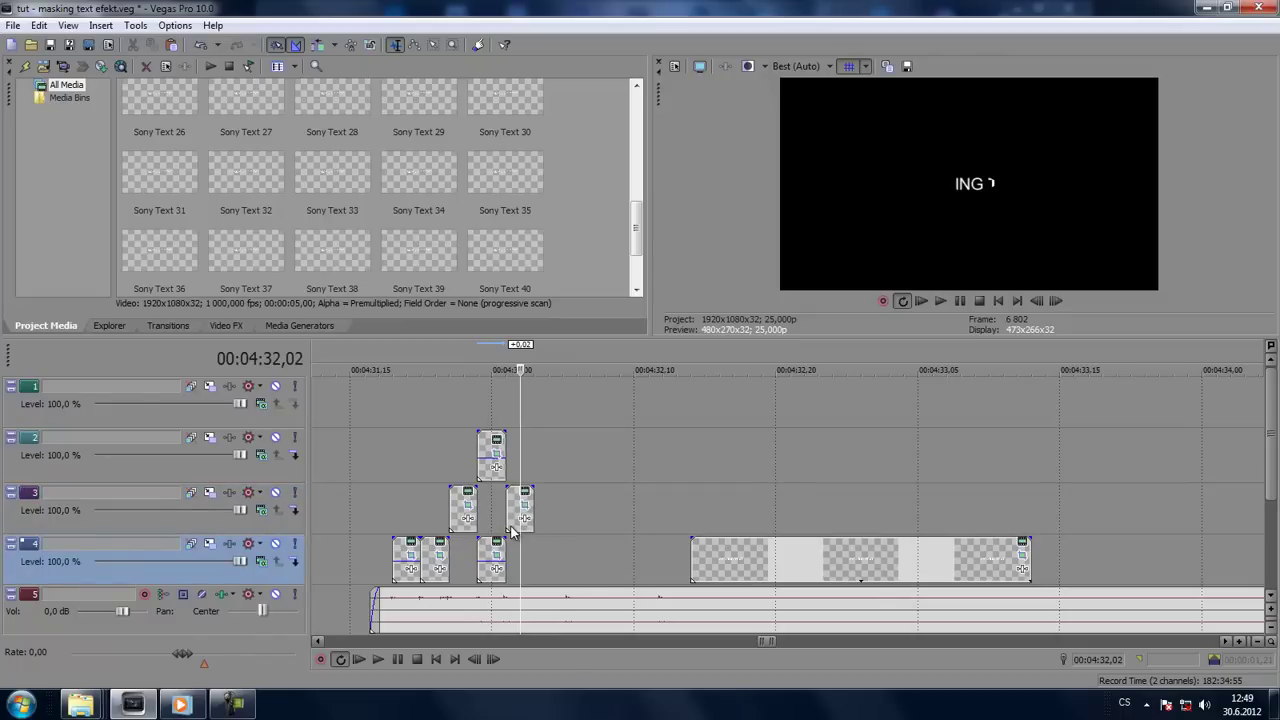
key(ctrl+c)
key(ctrl+v)
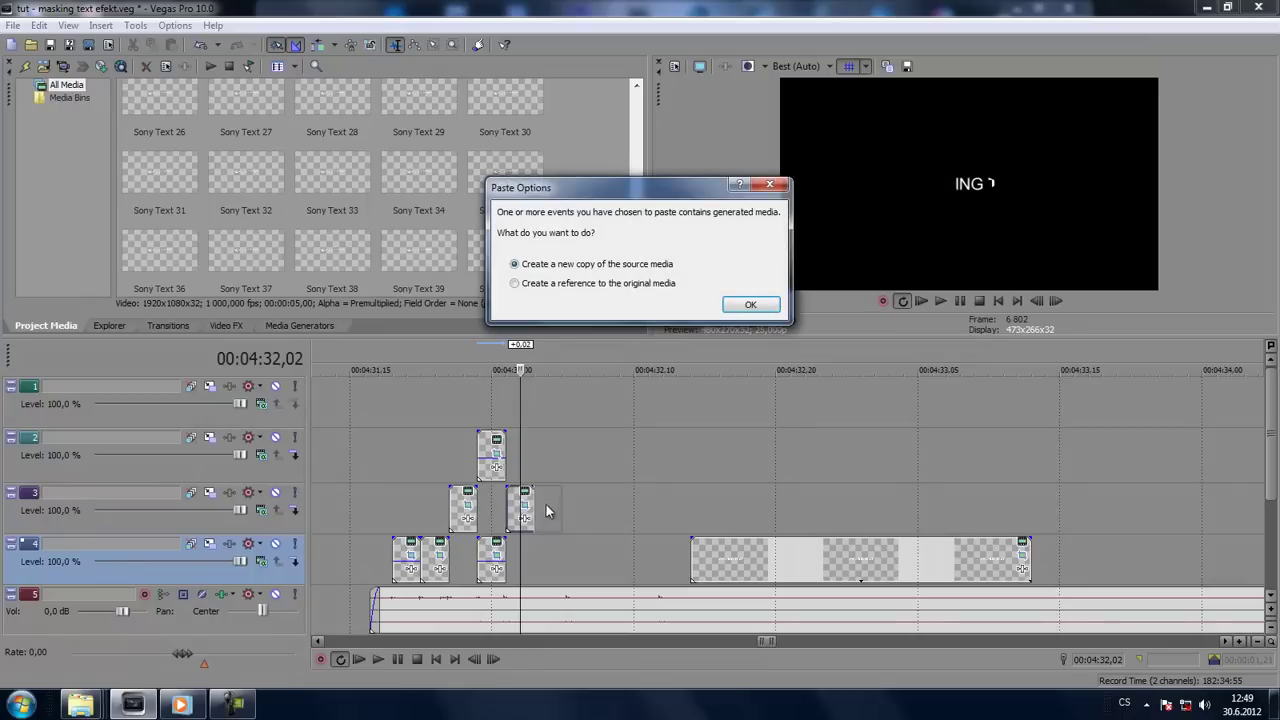
click(745, 308)
drag(548, 489, 545, 514)
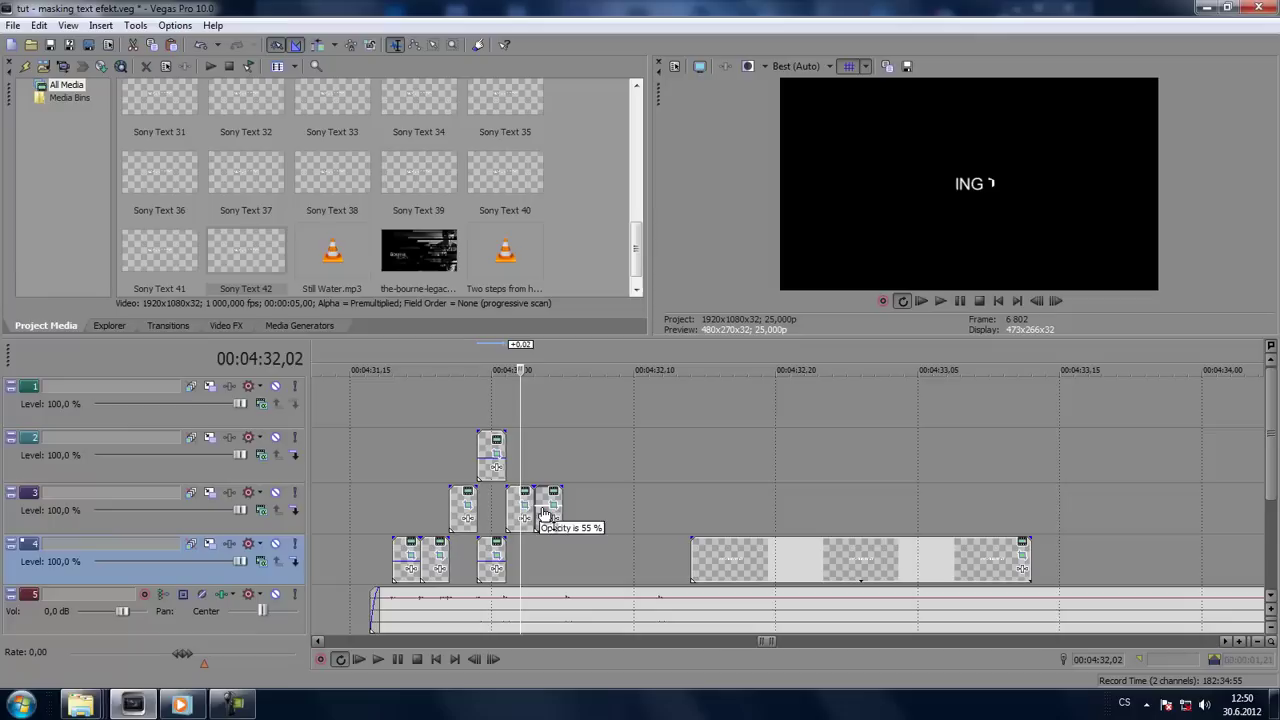
Step: Copy the first track 3 event as new source media to track 2 at 00:04:32,05 and extend the copy's end by five frames
click(491, 492)
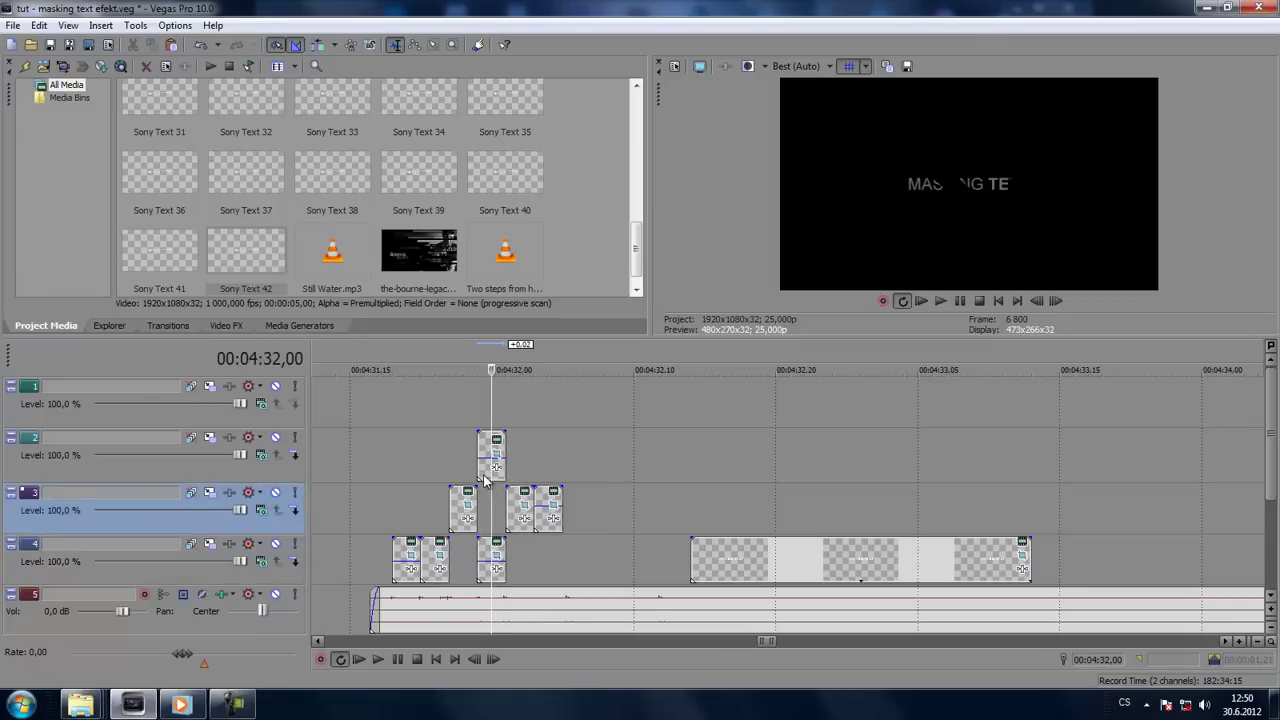
click(490, 470)
key(ctrl+v)
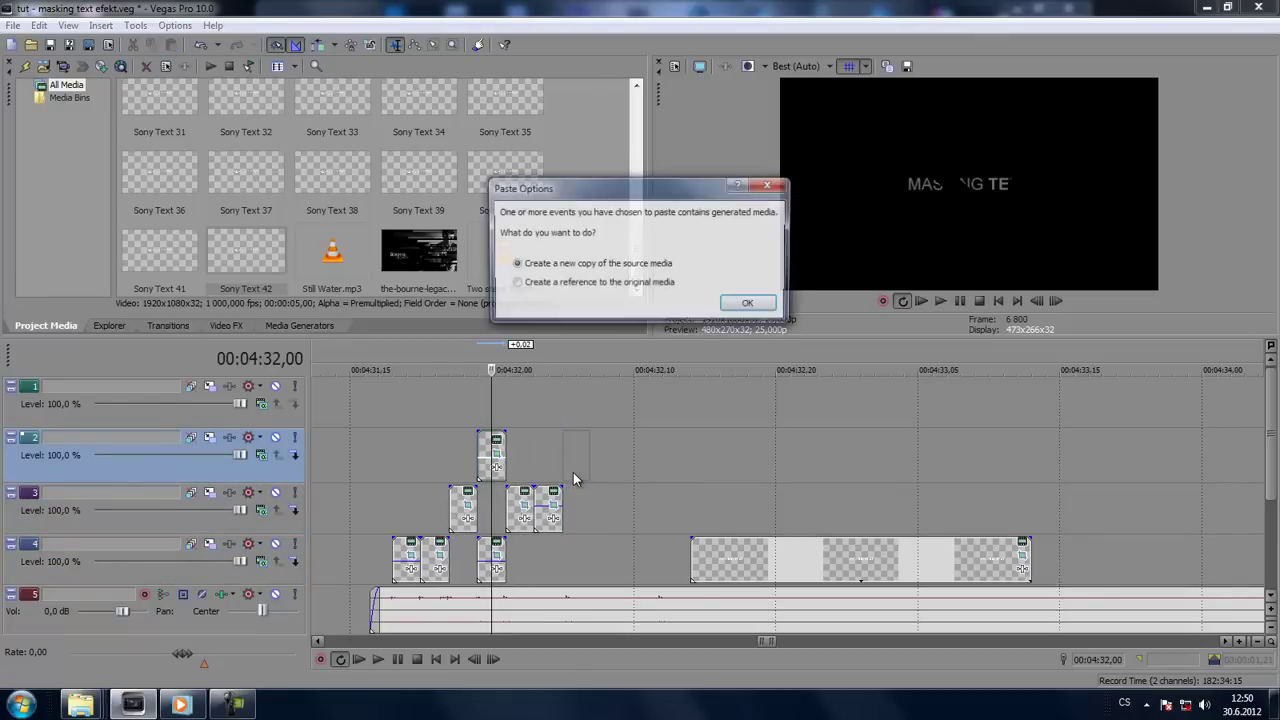
click(749, 305)
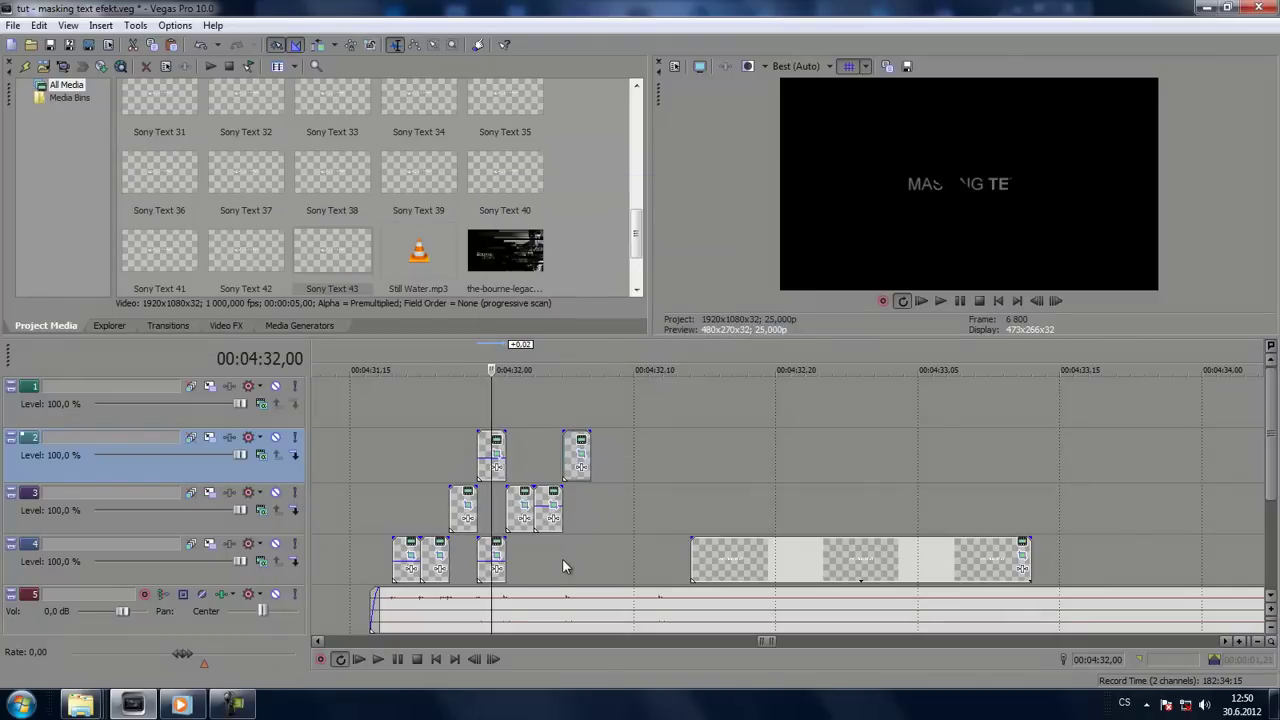
click(519, 566)
click(568, 558)
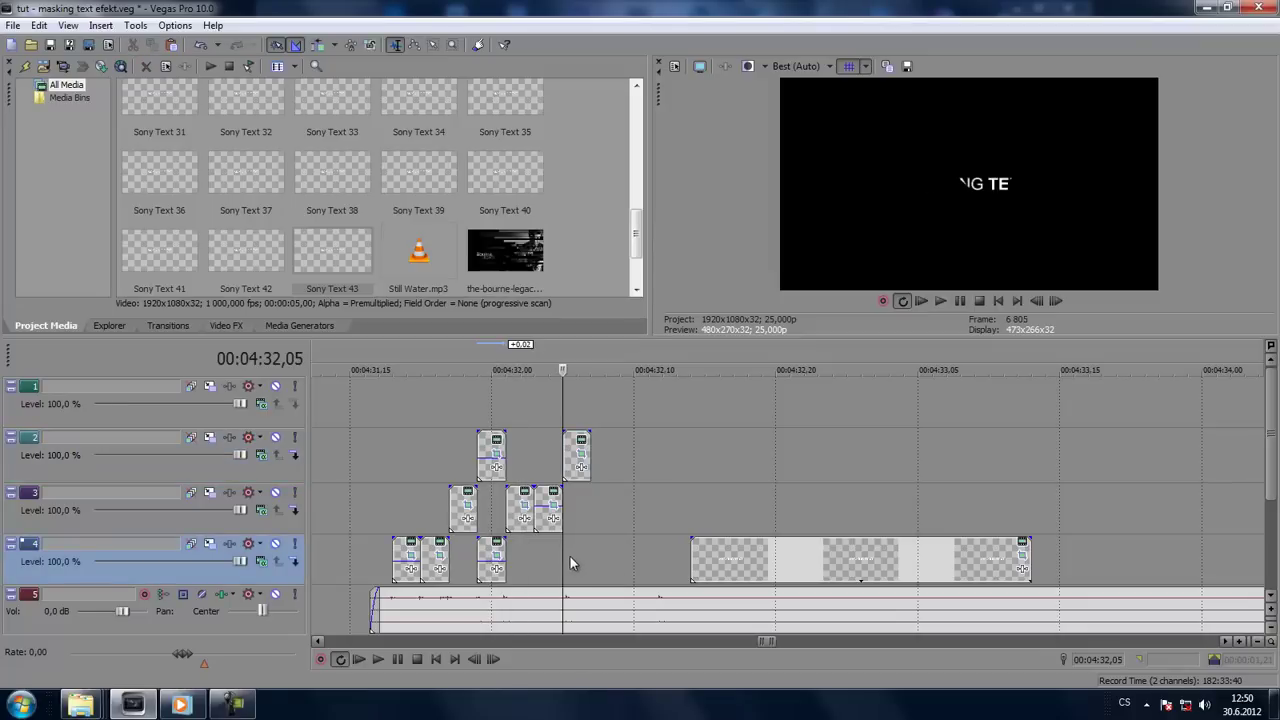
drag(590, 466, 656, 480)
Step: Step frame by frame through the extended track 2 event to examine the text between 00:04:32,05 and 00:04:32,09
click(577, 520)
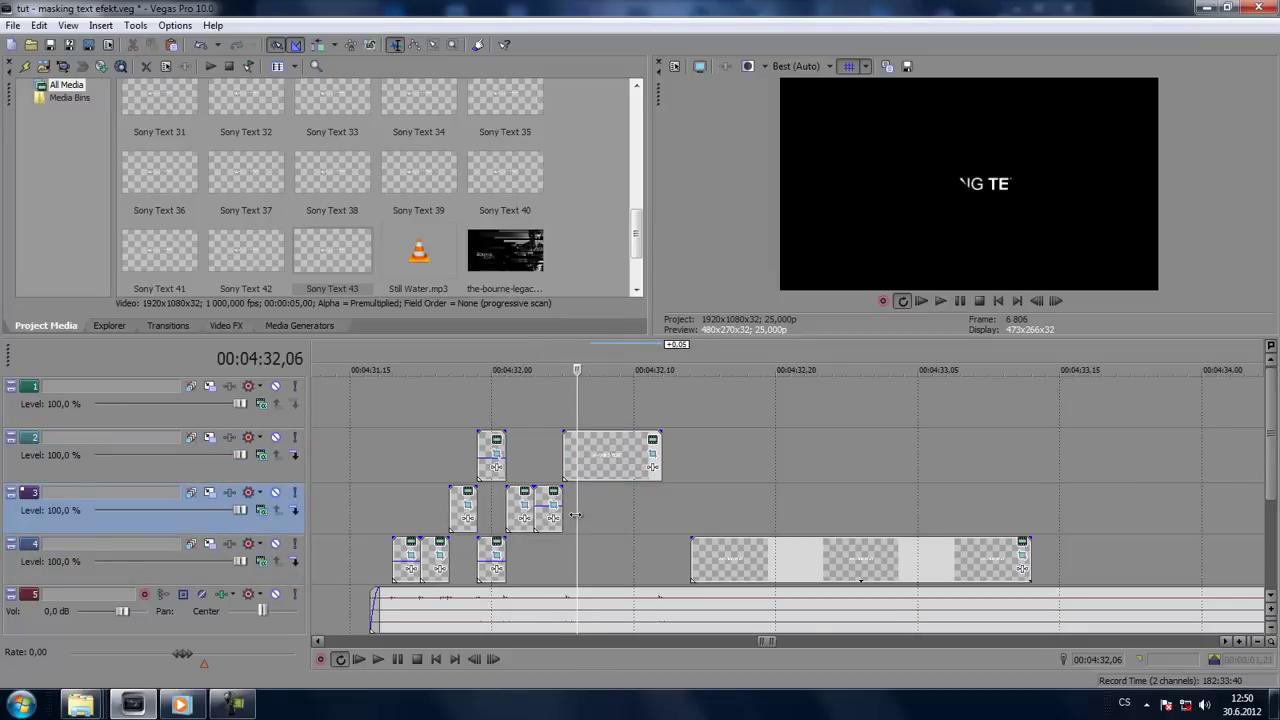
key(Left)
key(Left)
key(Right)
key(Right)
key(Right)
key(Right)
key(Right)
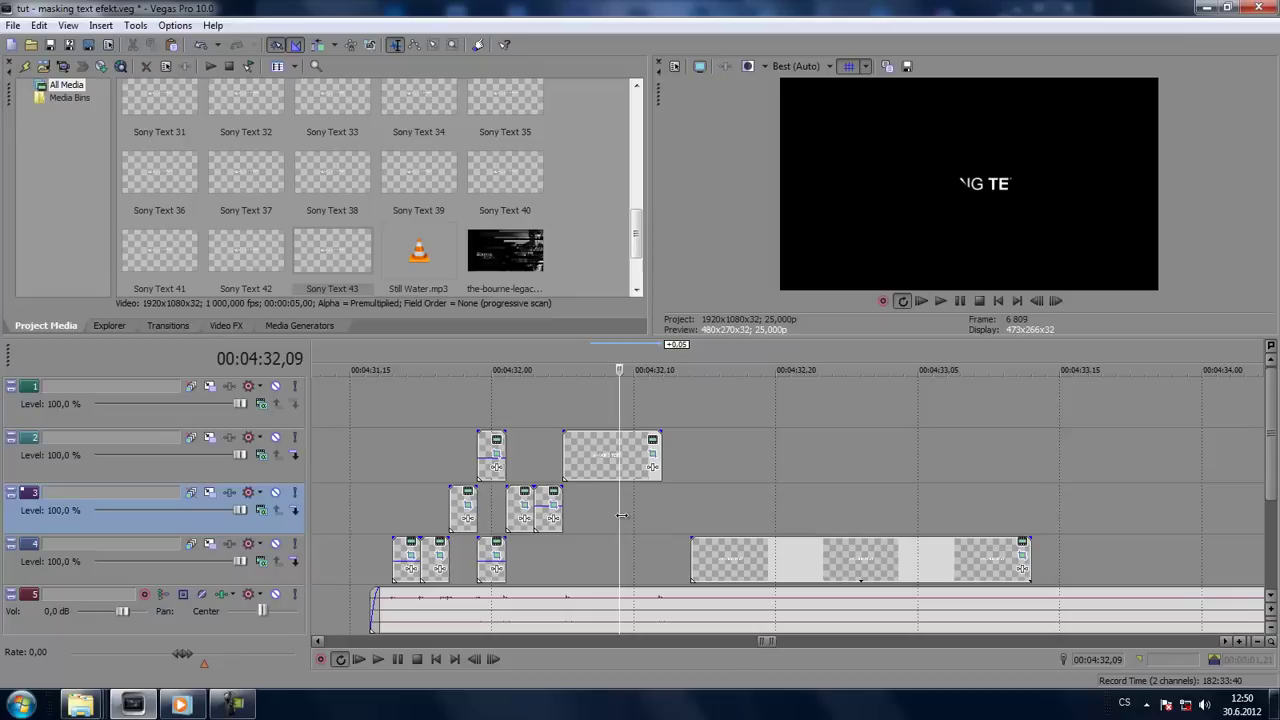
Step: Copy the "MAS" text event as new source media to track 4 at 00:04:32,05 and extend it to the end of the track 2 event above
click(577, 518)
click(567, 518)
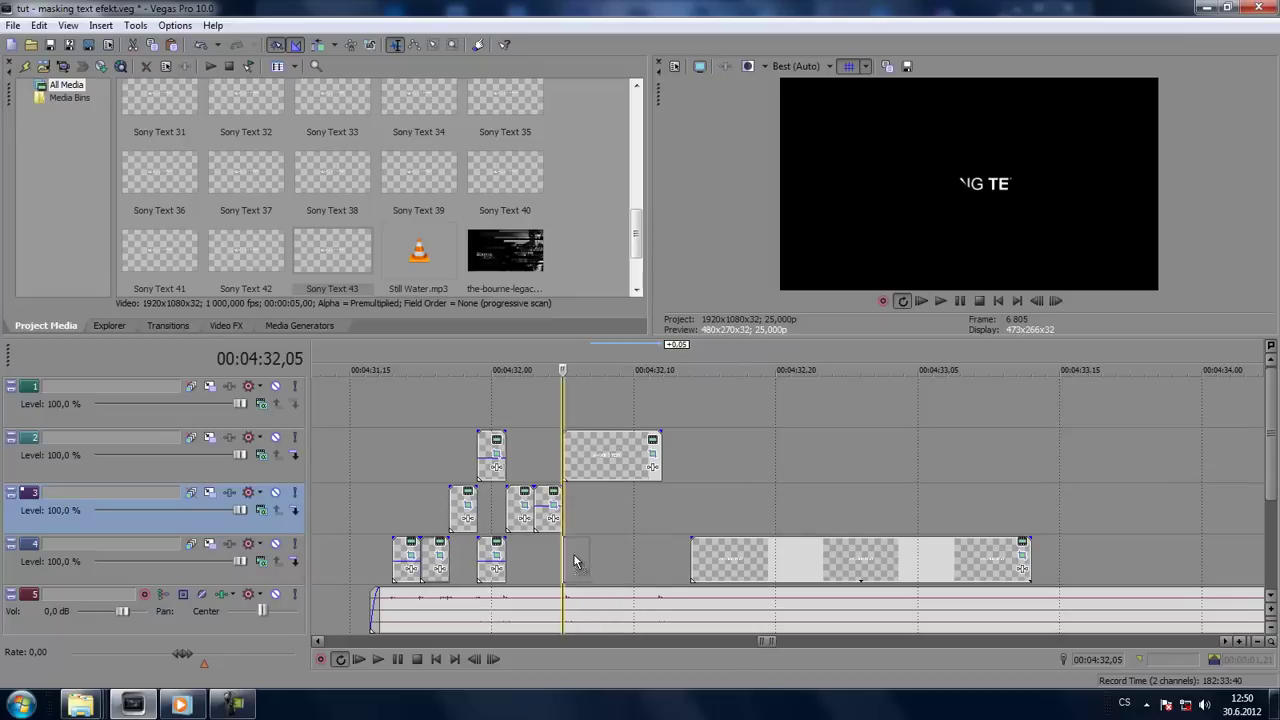
key(ctrl+v)
click(739, 309)
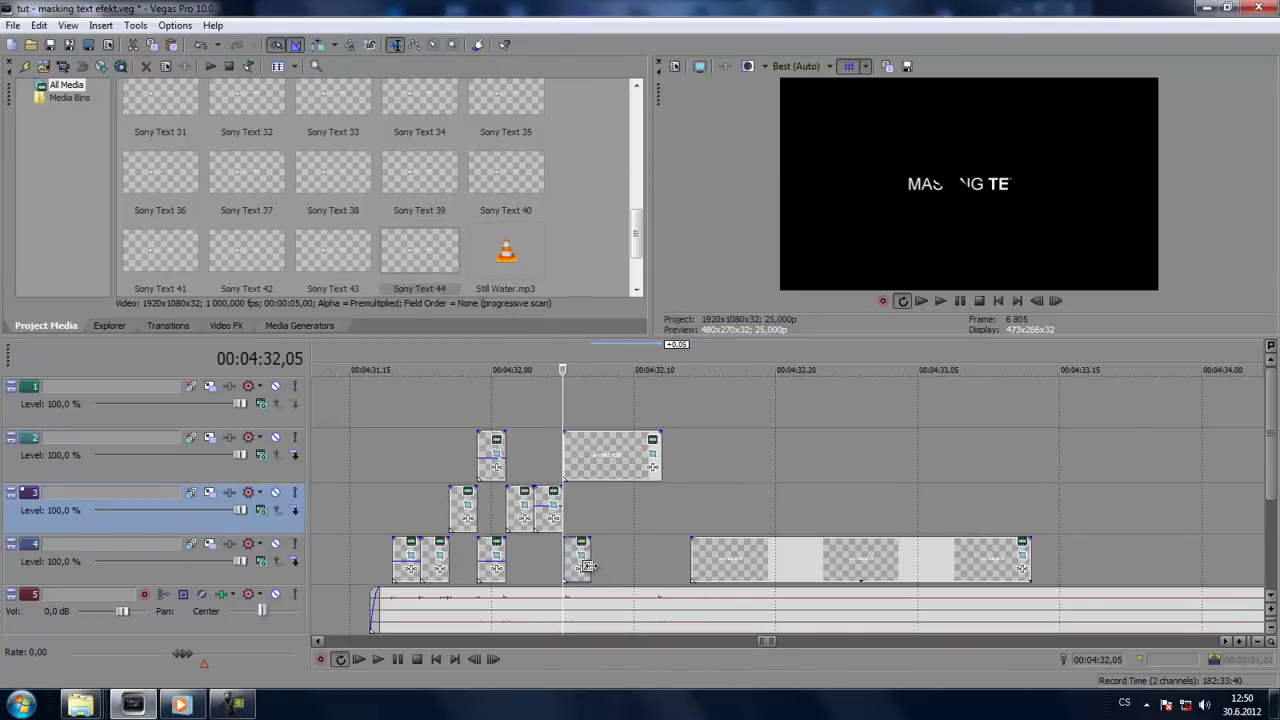
drag(591, 562, 661, 560)
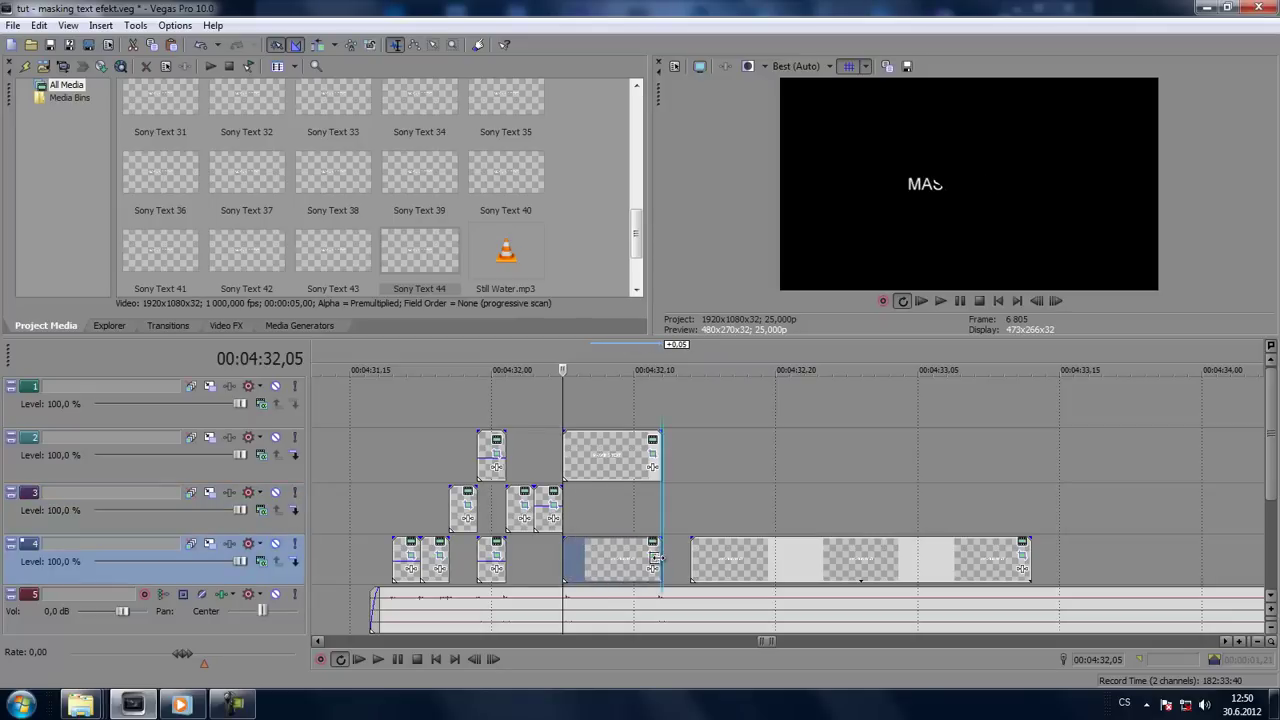
Step: Play the layered text sequence repeatedly from 00:04:31,18 to check the timing of the two extended events
click(391, 493)
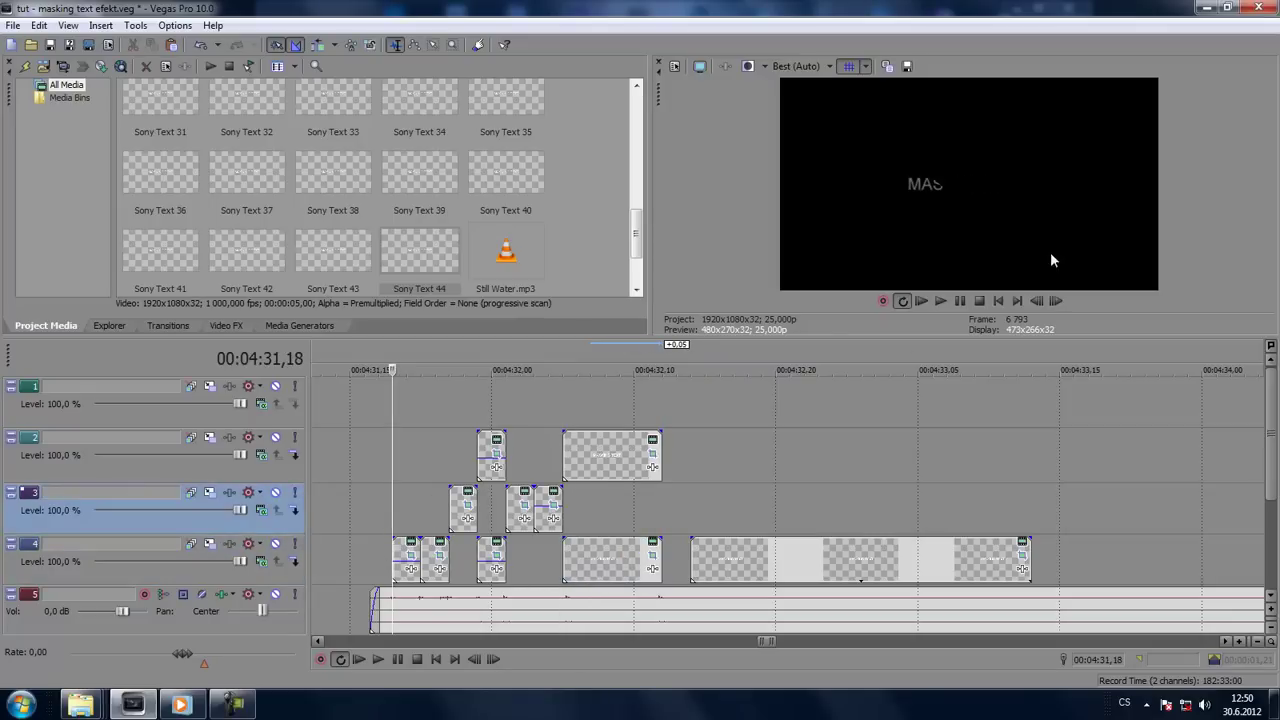
click(941, 301)
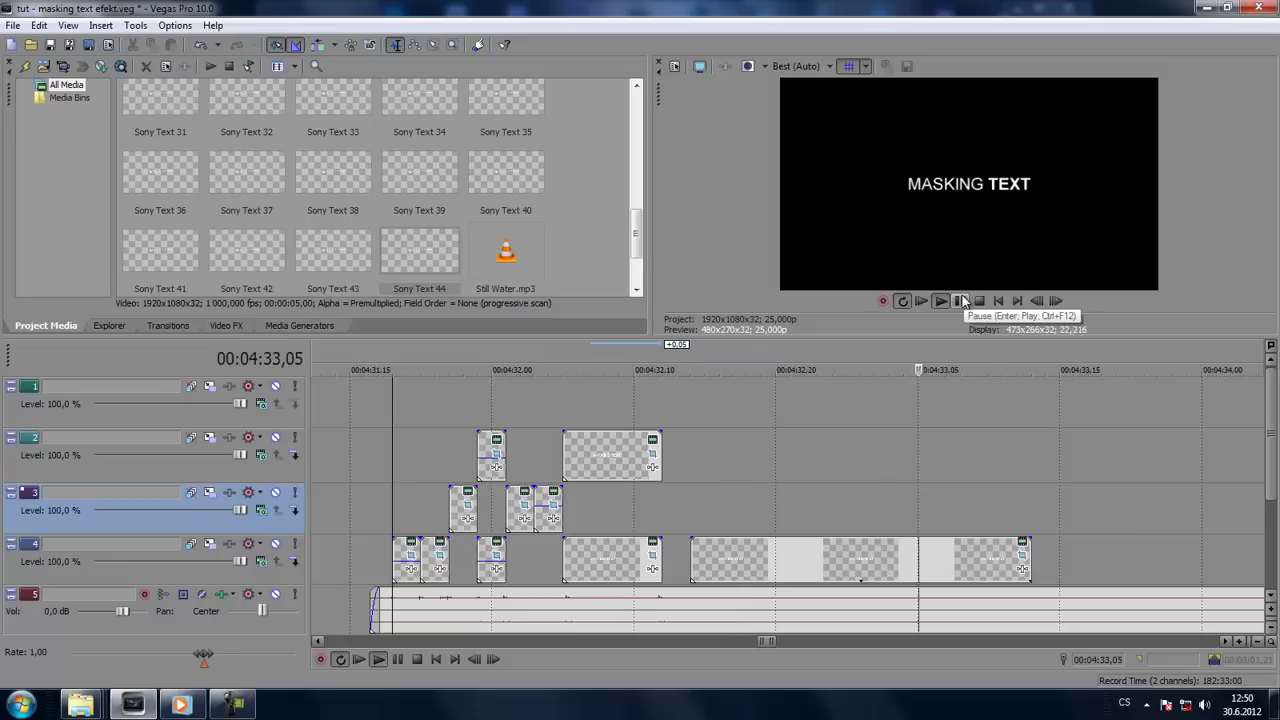
key(space)
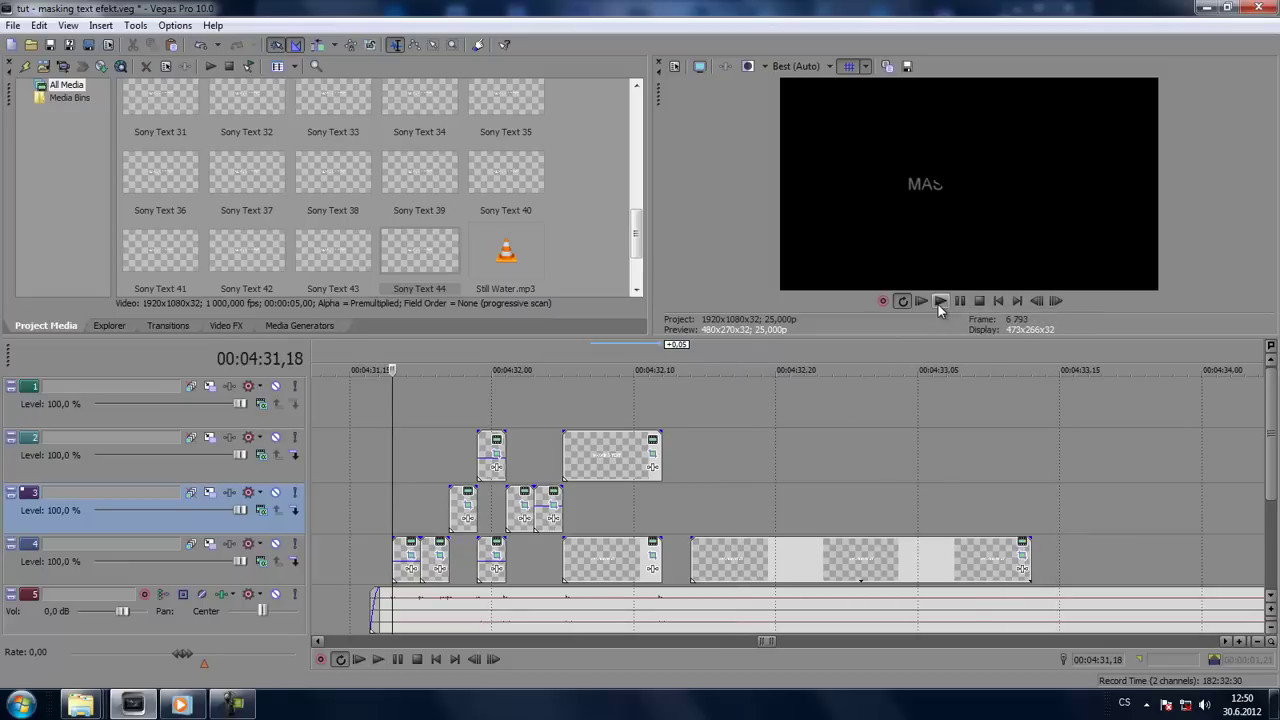
click(940, 301)
click(960, 301)
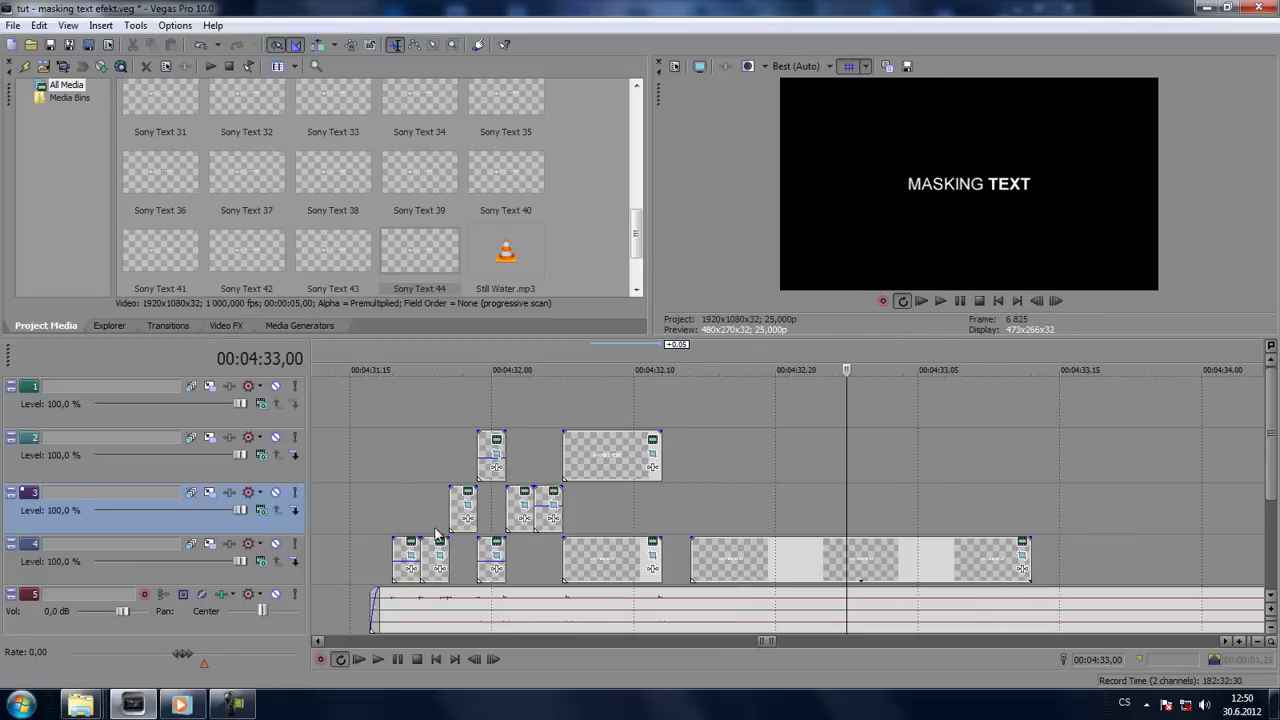
click(391, 525)
click(940, 301)
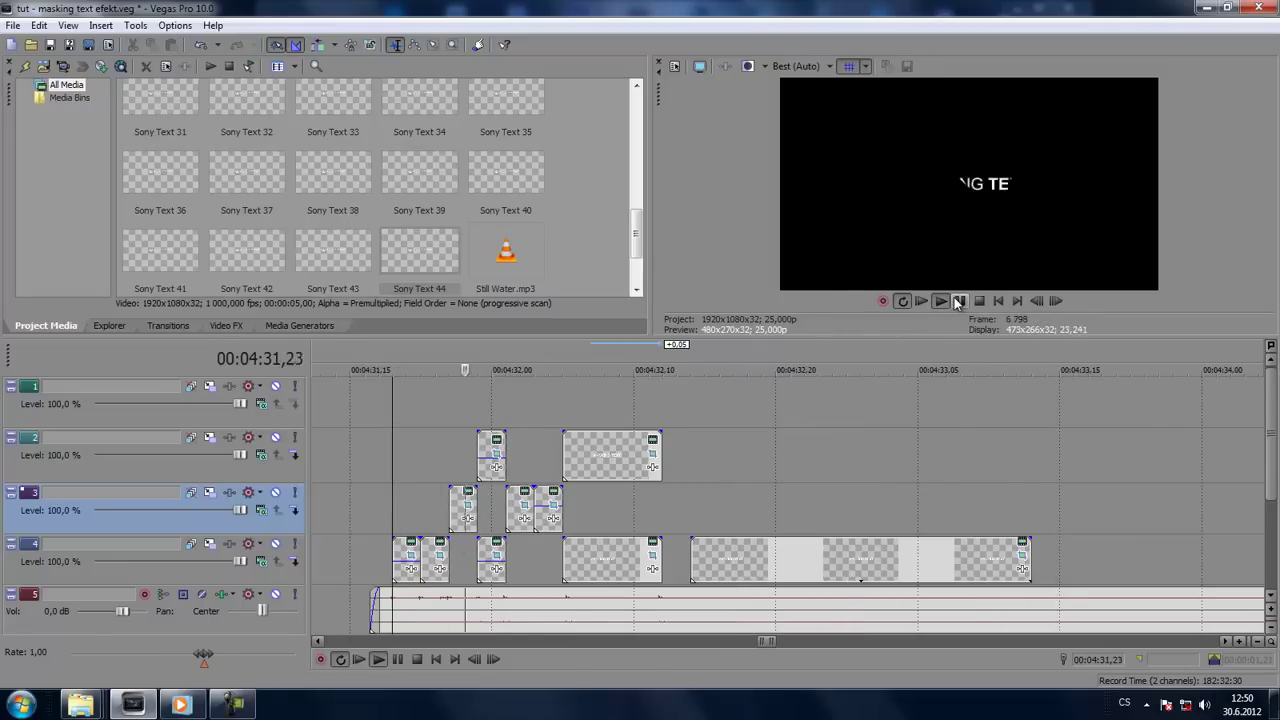
click(958, 301)
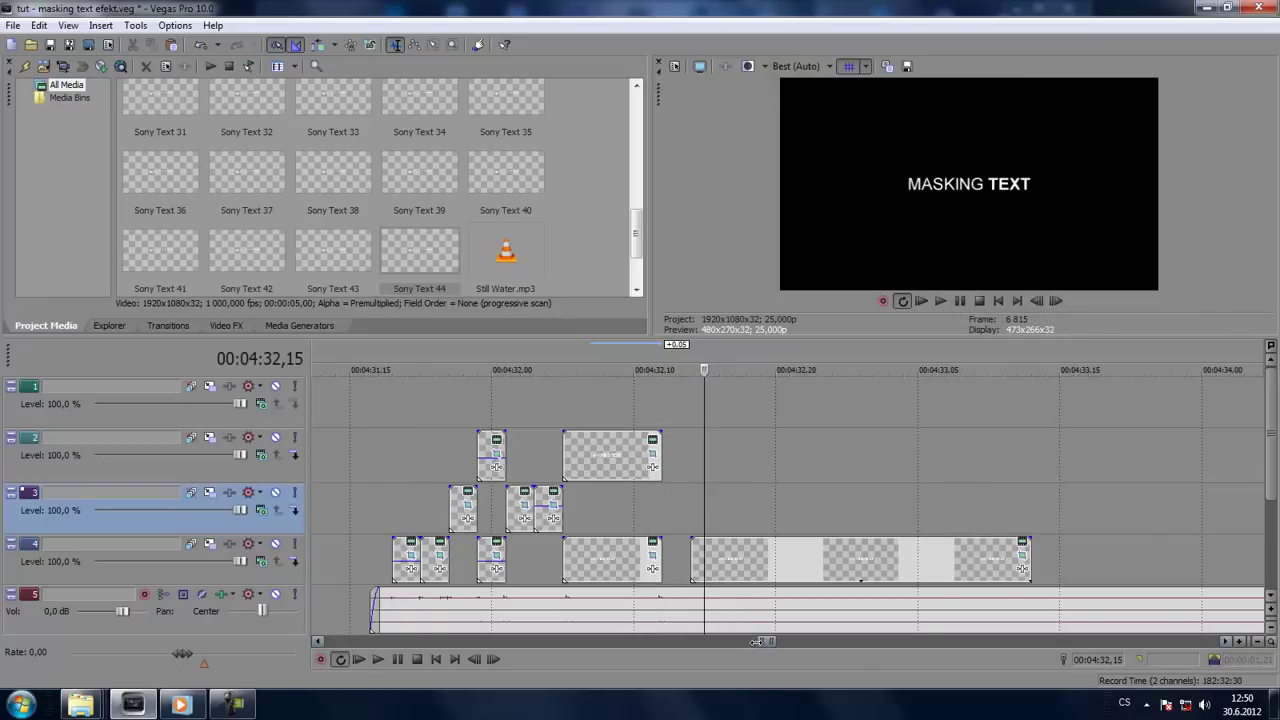
Step: Play the finished example sequence from 00:04:20,06 and compare it with the rebuilt sequence from 00:04:31,18
drag(757, 641, 730, 641)
click(608, 562)
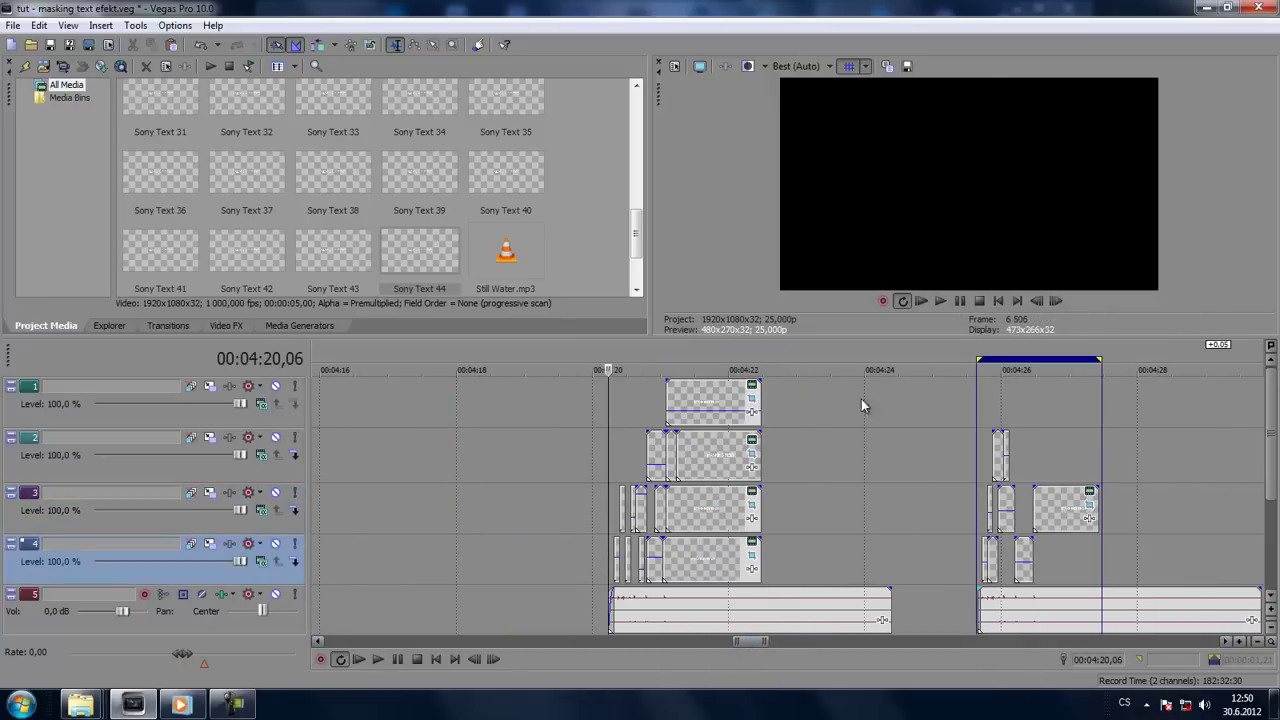
click(946, 302)
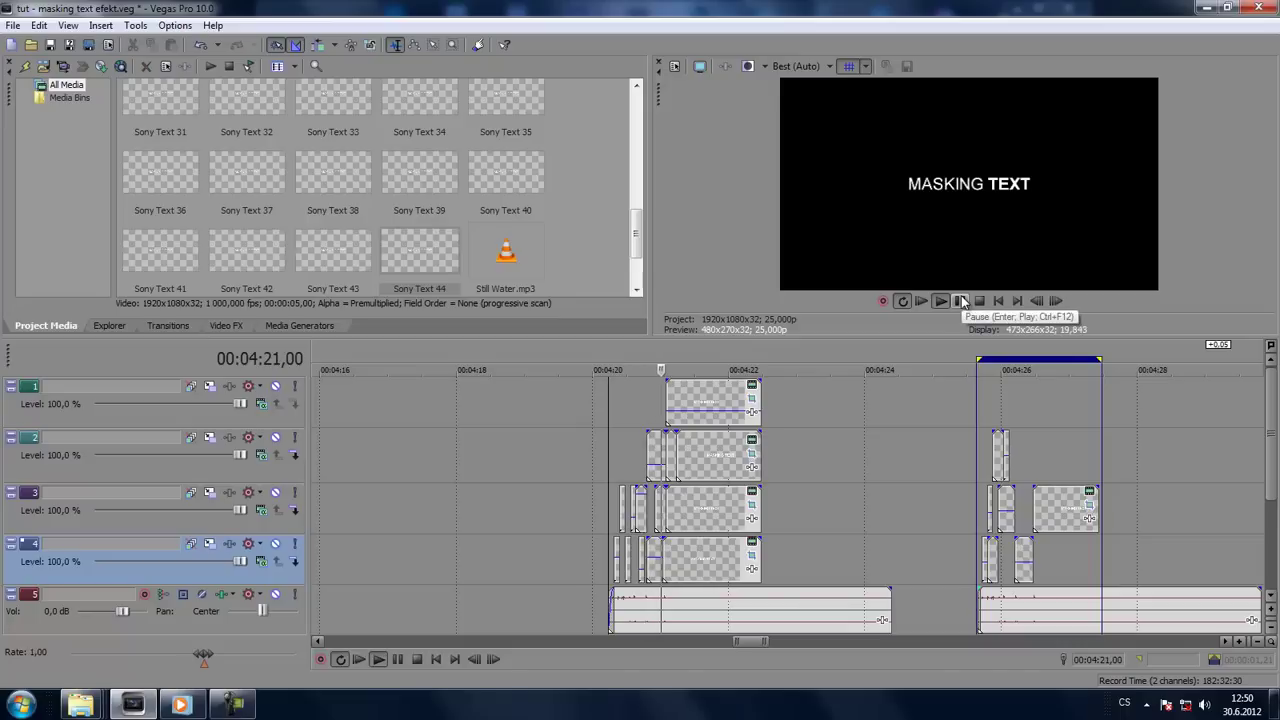
click(960, 301)
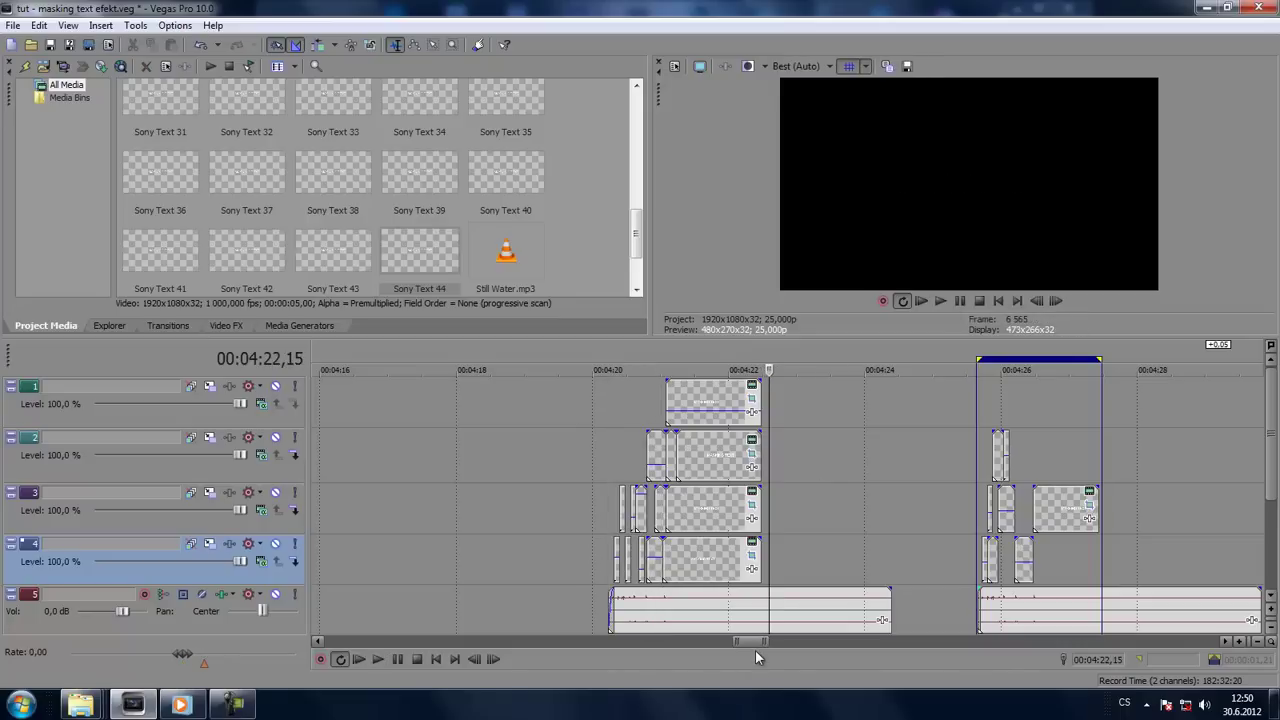
drag(753, 642, 771, 642)
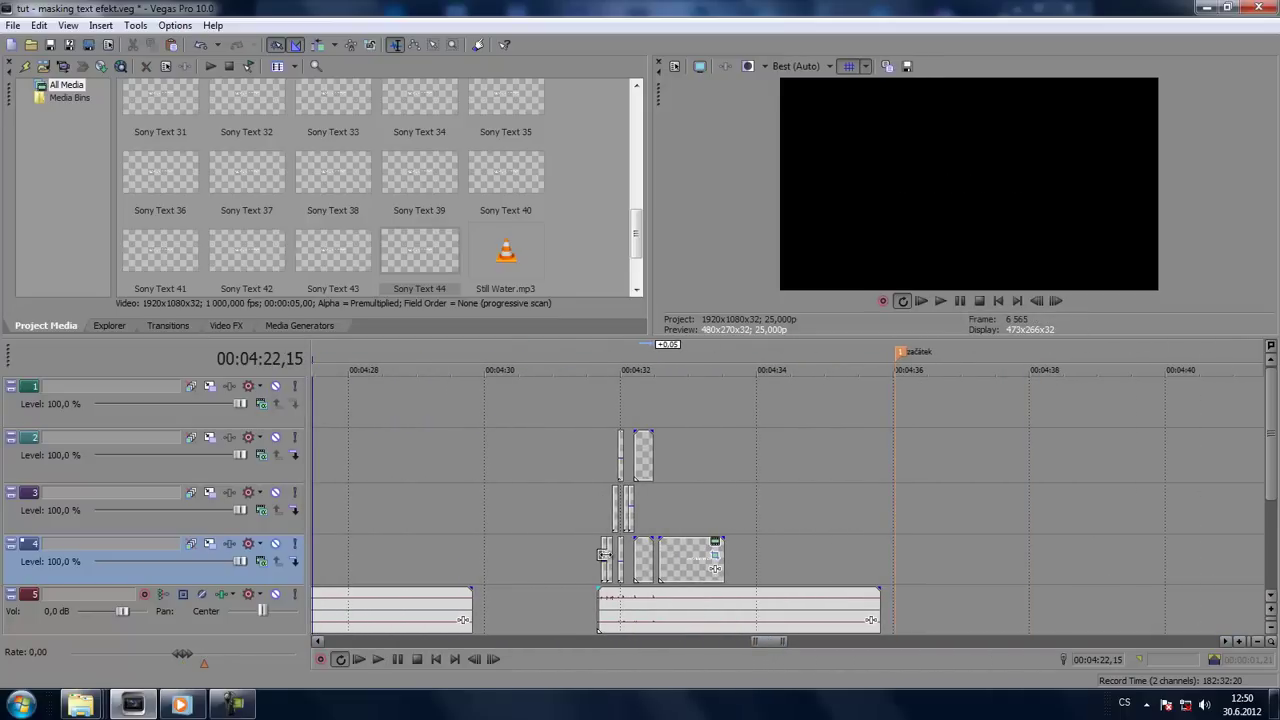
click(941, 301)
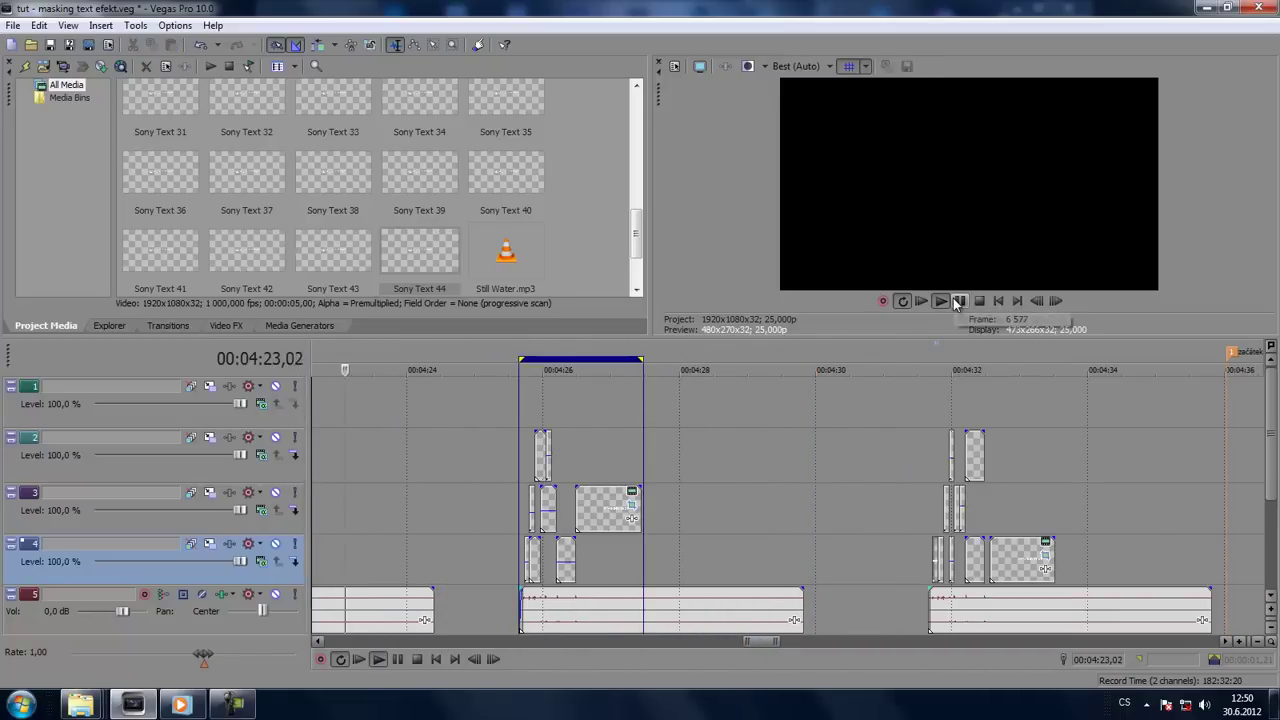
click(960, 301)
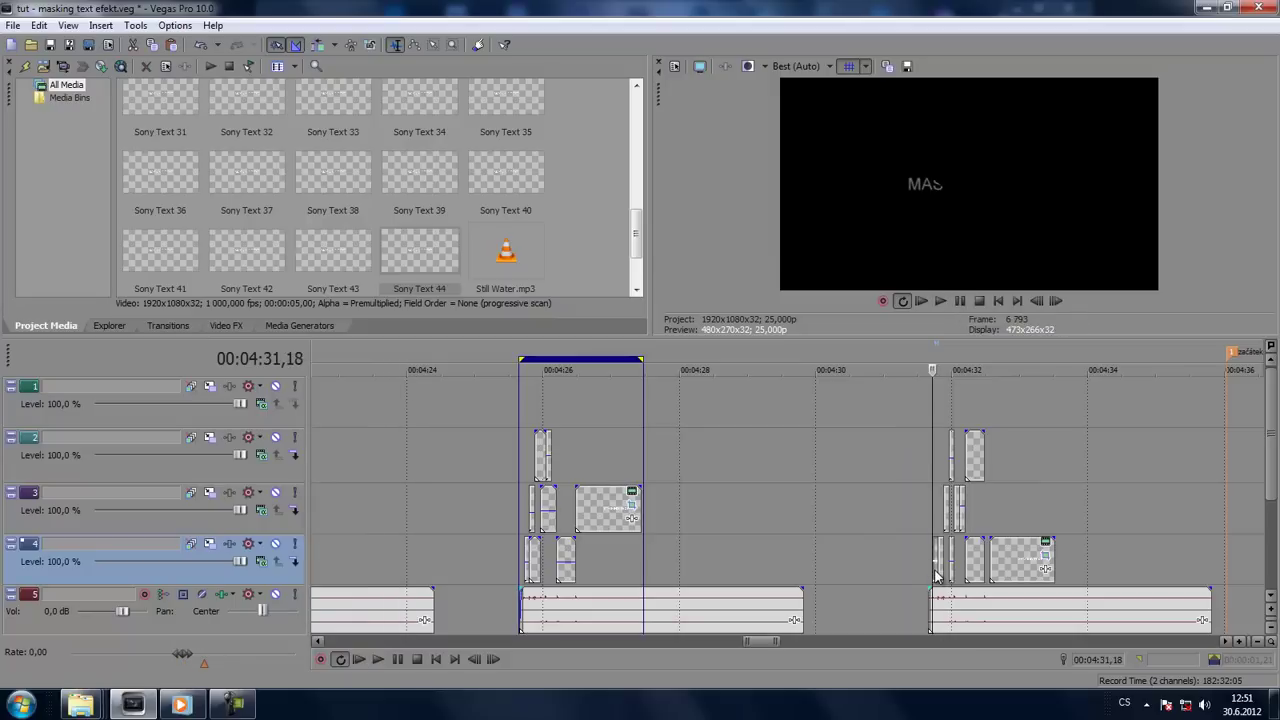
click(952, 297)
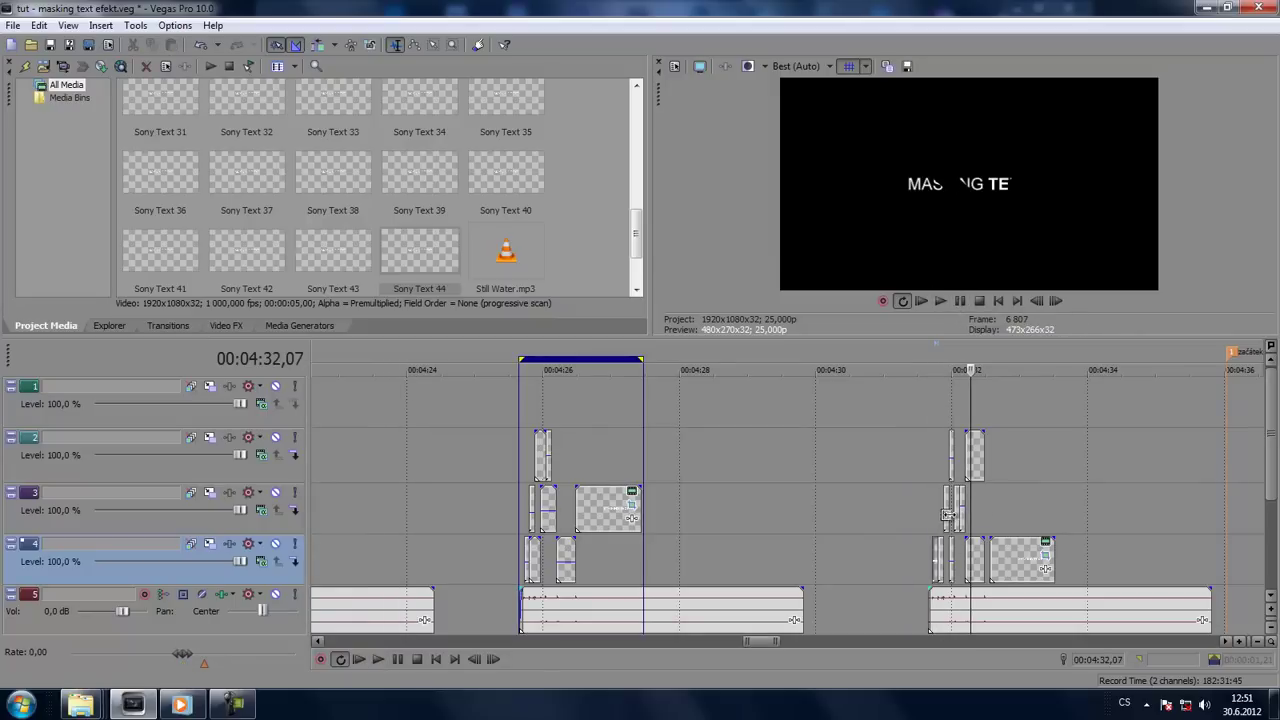
Step: Copy the second track 3 event as new source media to the end of the track 3 group at 00:04:32,05 and lower its opacity
drag(767, 641, 777, 640)
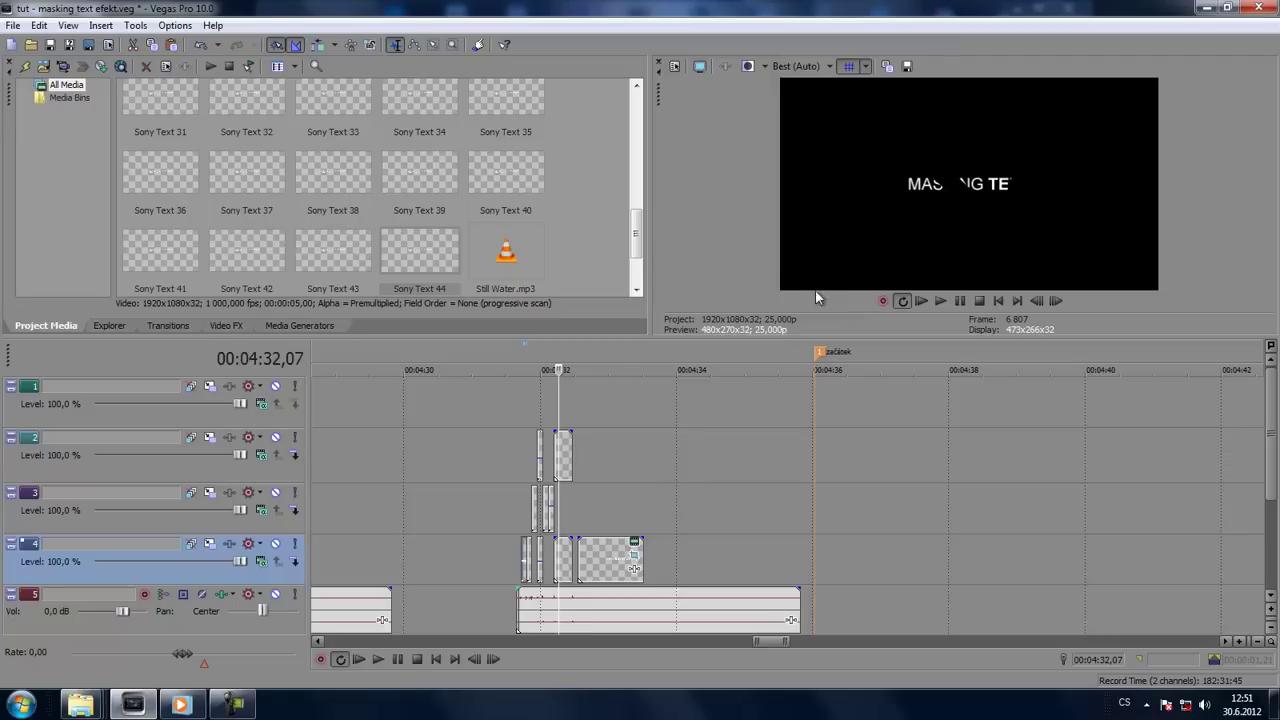
mouse_move(559, 410)
mouse_down()
mouse_move(533, 412)
mouse_move(579, 416)
mouse_move(549, 422)
mouse_move(565, 426)
mouse_up()
scroll(546, 526, up, 5)
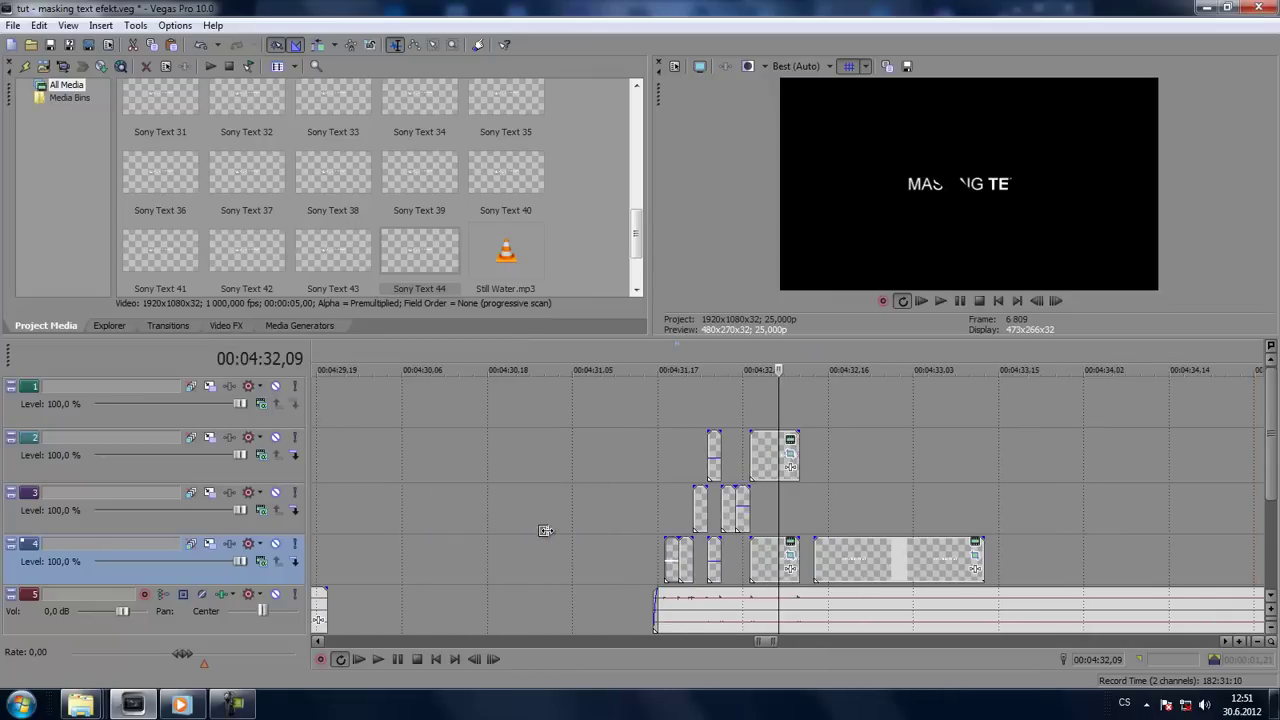
click(713, 525)
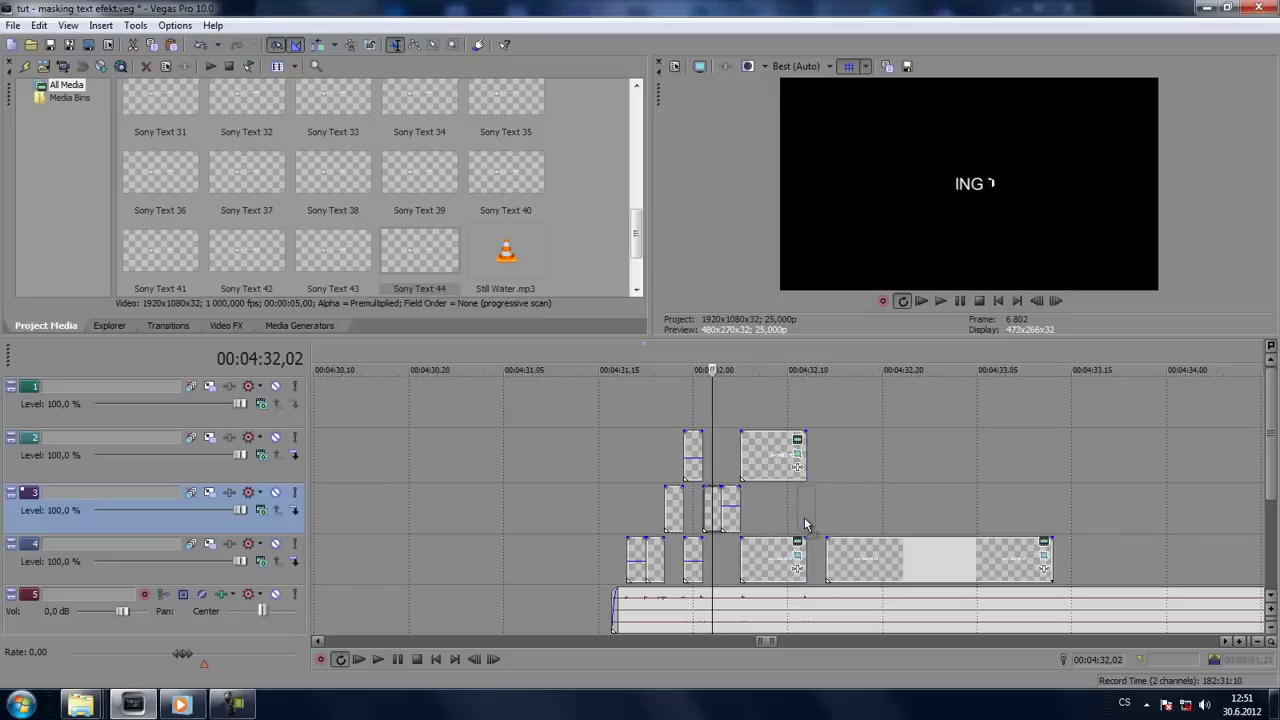
key(ctrl+v)
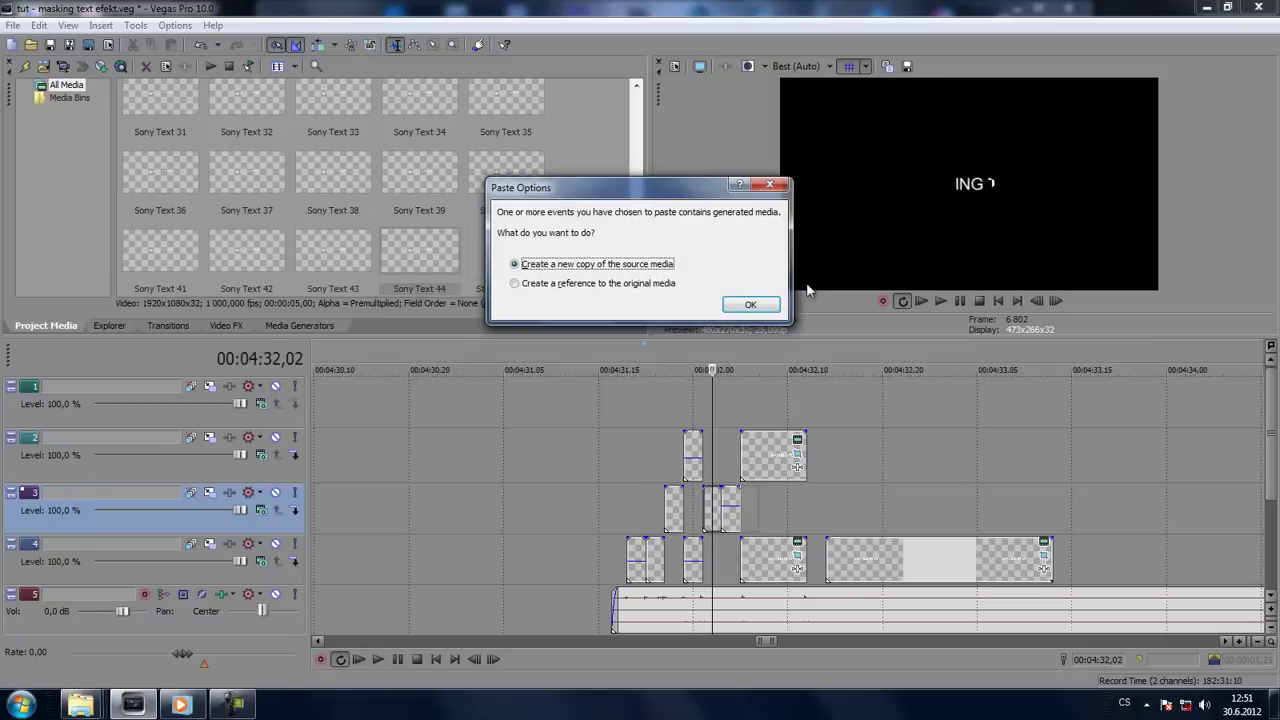
click(758, 307)
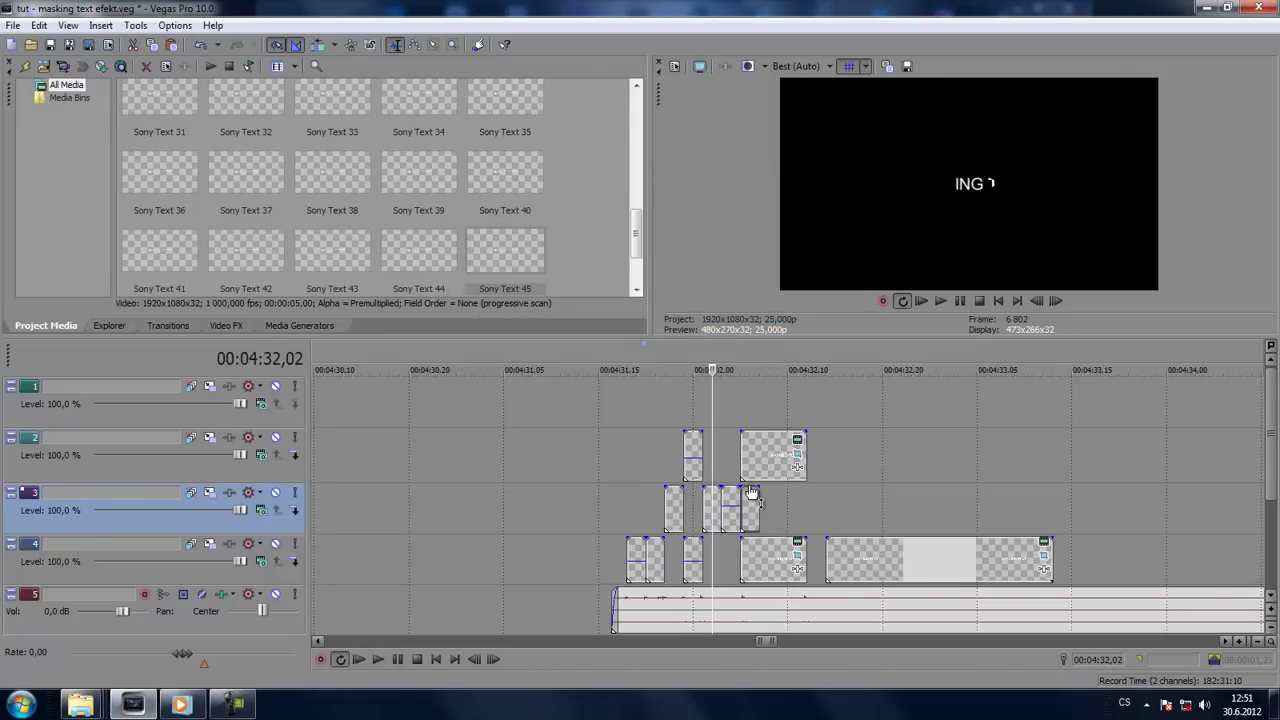
Step: Play the sequence from 00:04:32,00 to check the added track 3 copy, and return the cursor to 00:04:31,18
key(Left)
key(Left)
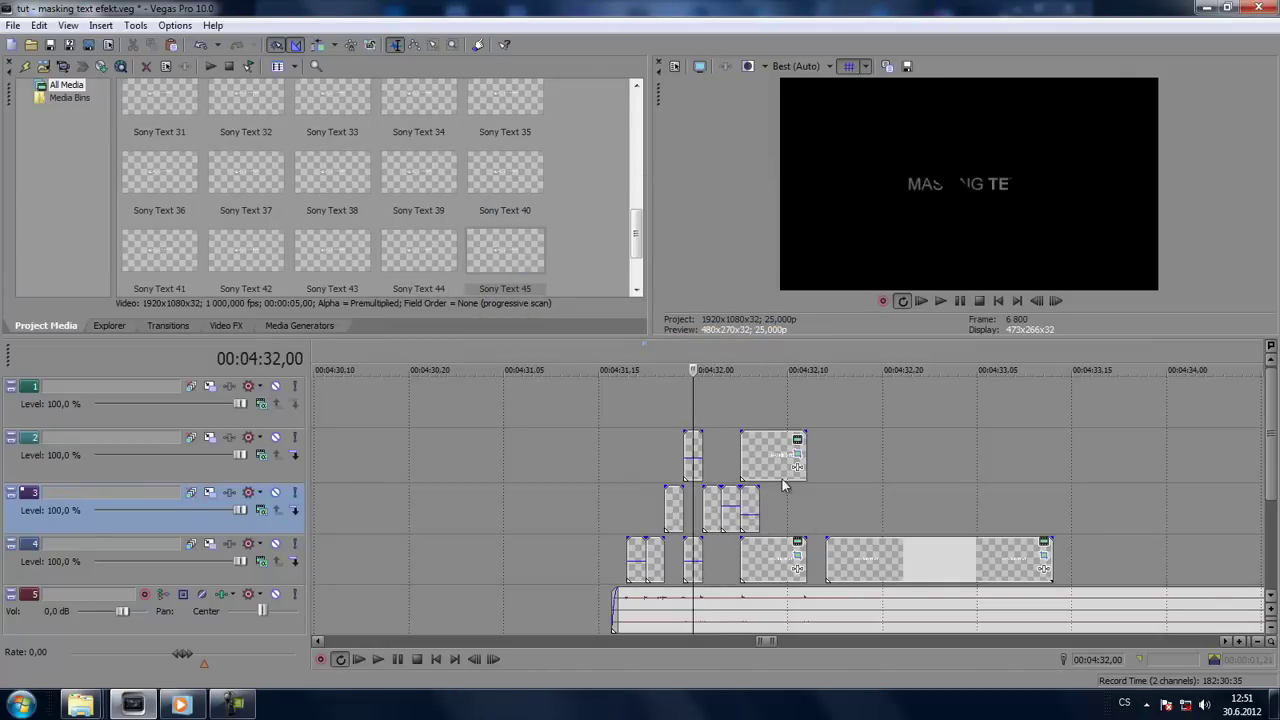
click(946, 299)
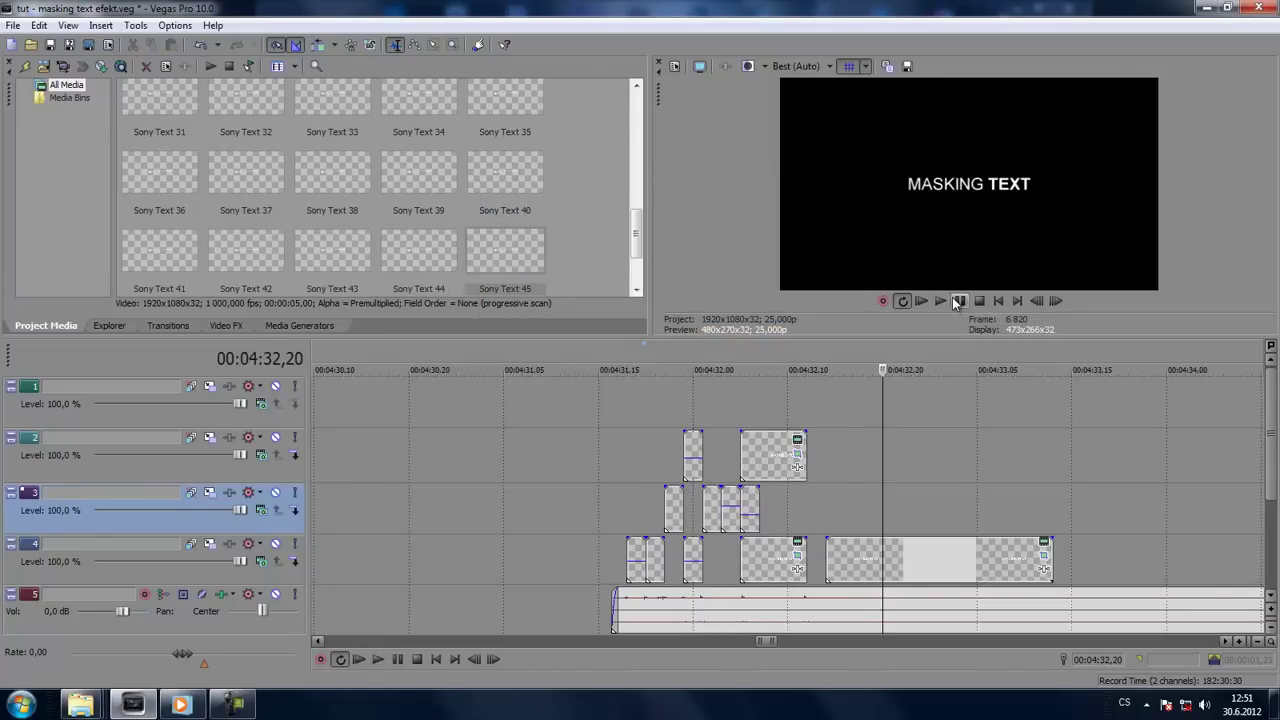
click(610, 406)
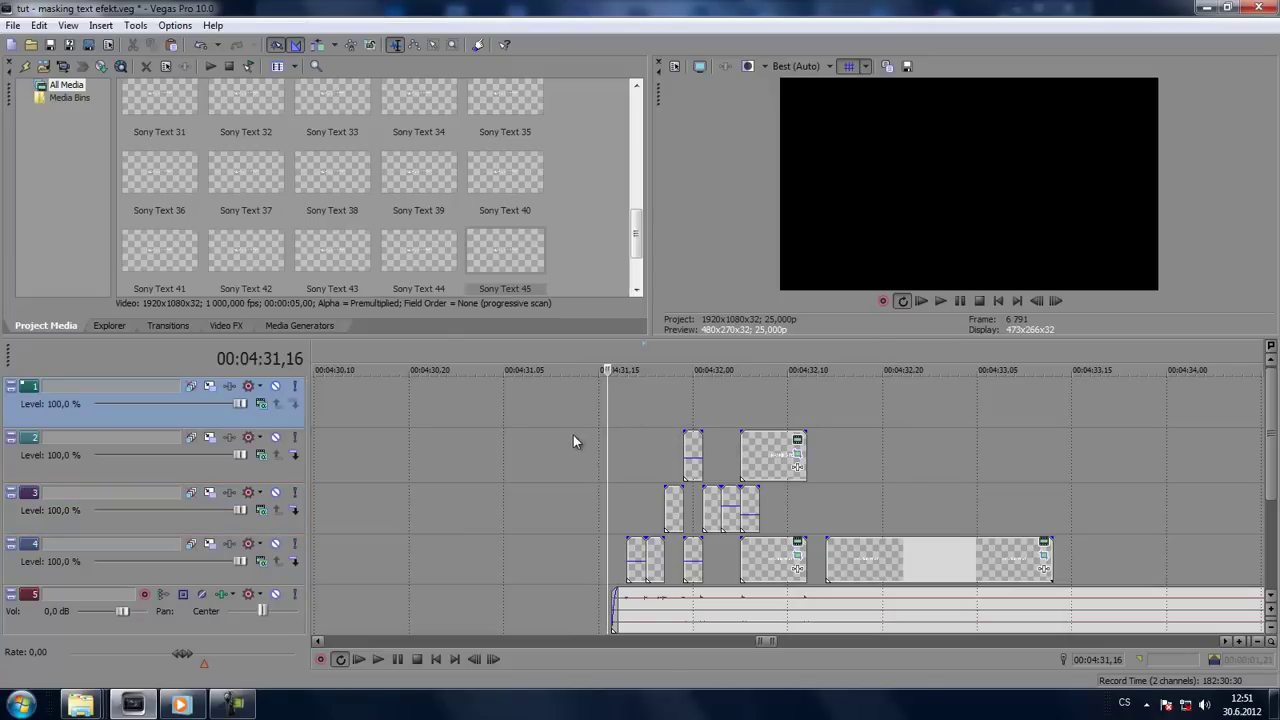
click(624, 402)
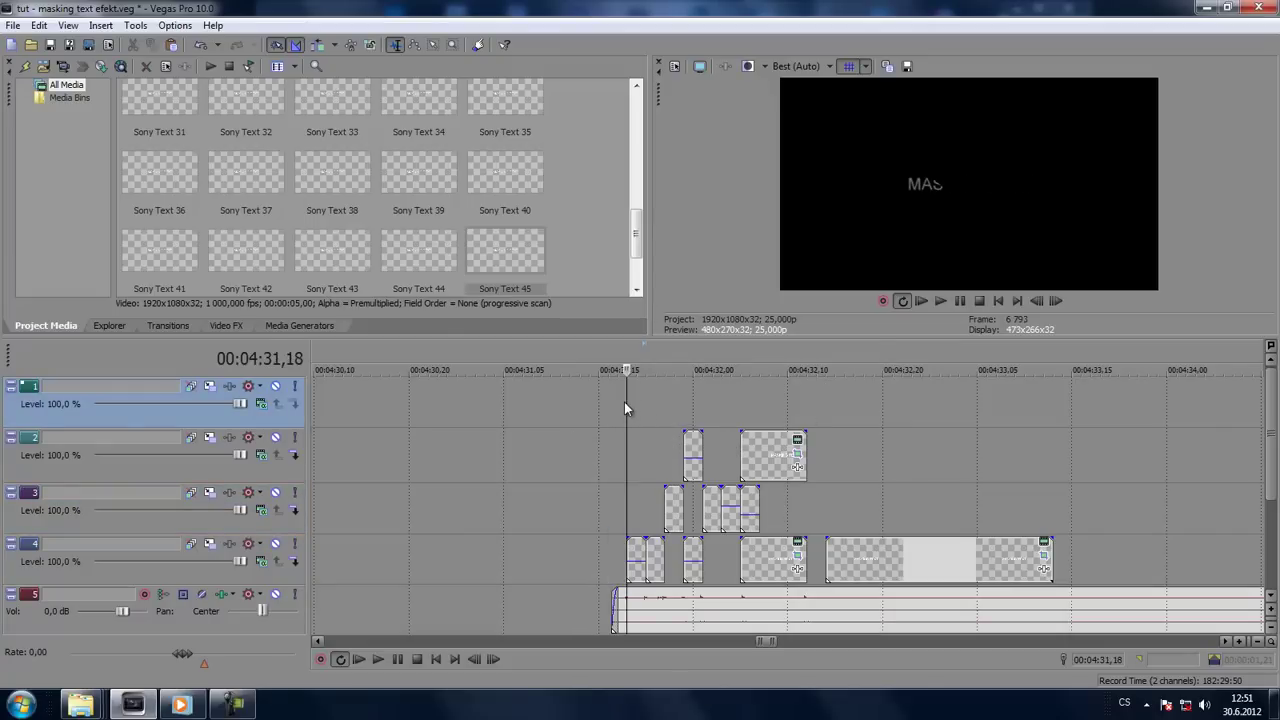
Step: Play the complete rebuilt text sequence several times from its start near 00:04:31,18, pausing on the full MASKING TEXT title
click(930, 304)
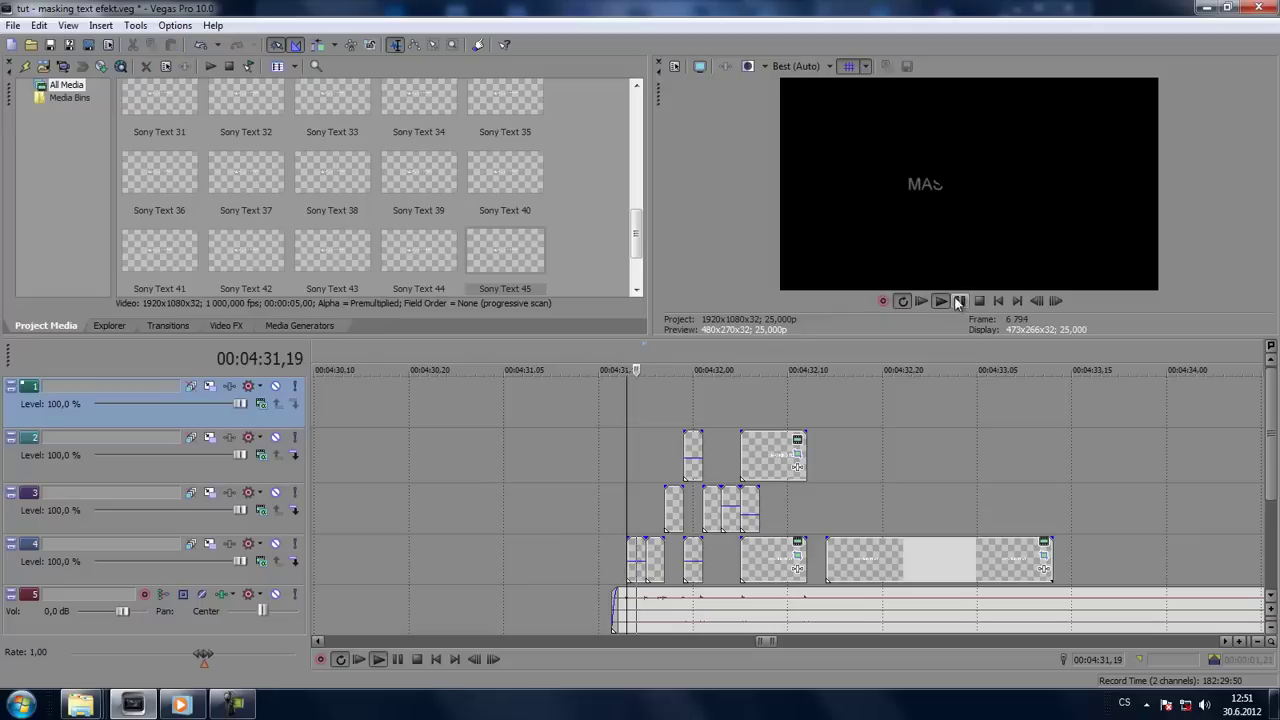
key(space)
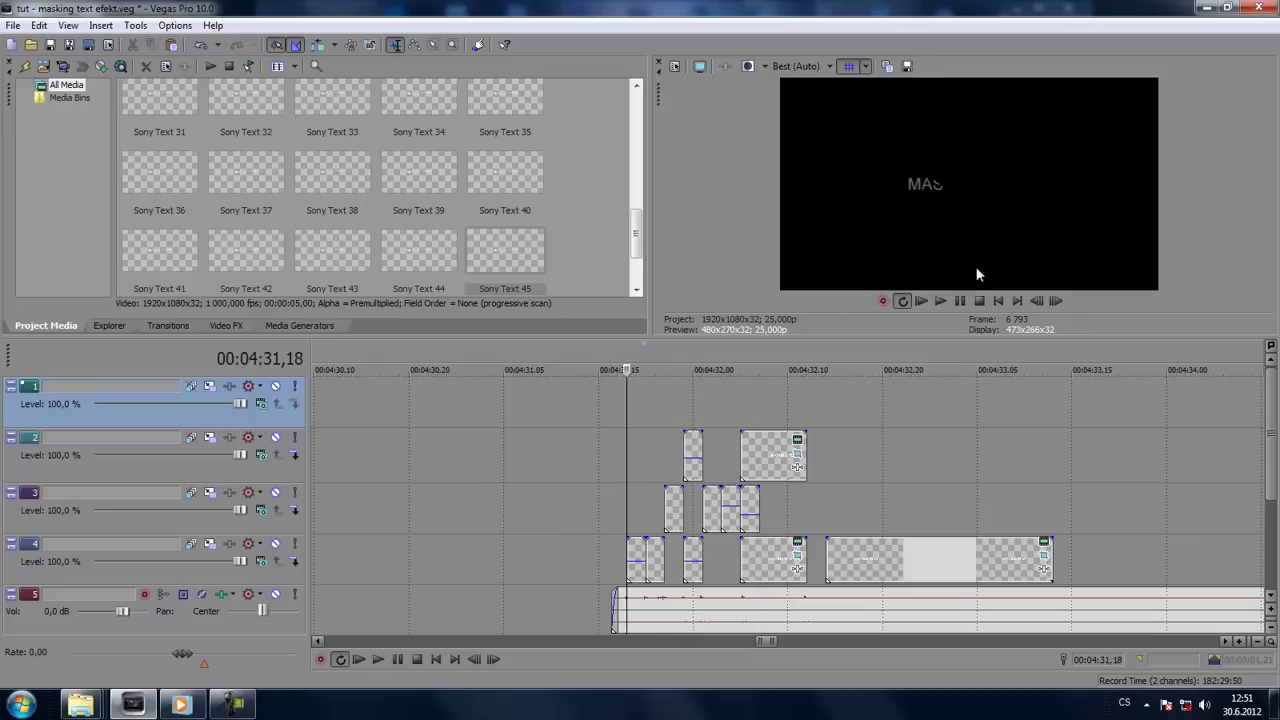
click(941, 300)
click(958, 301)
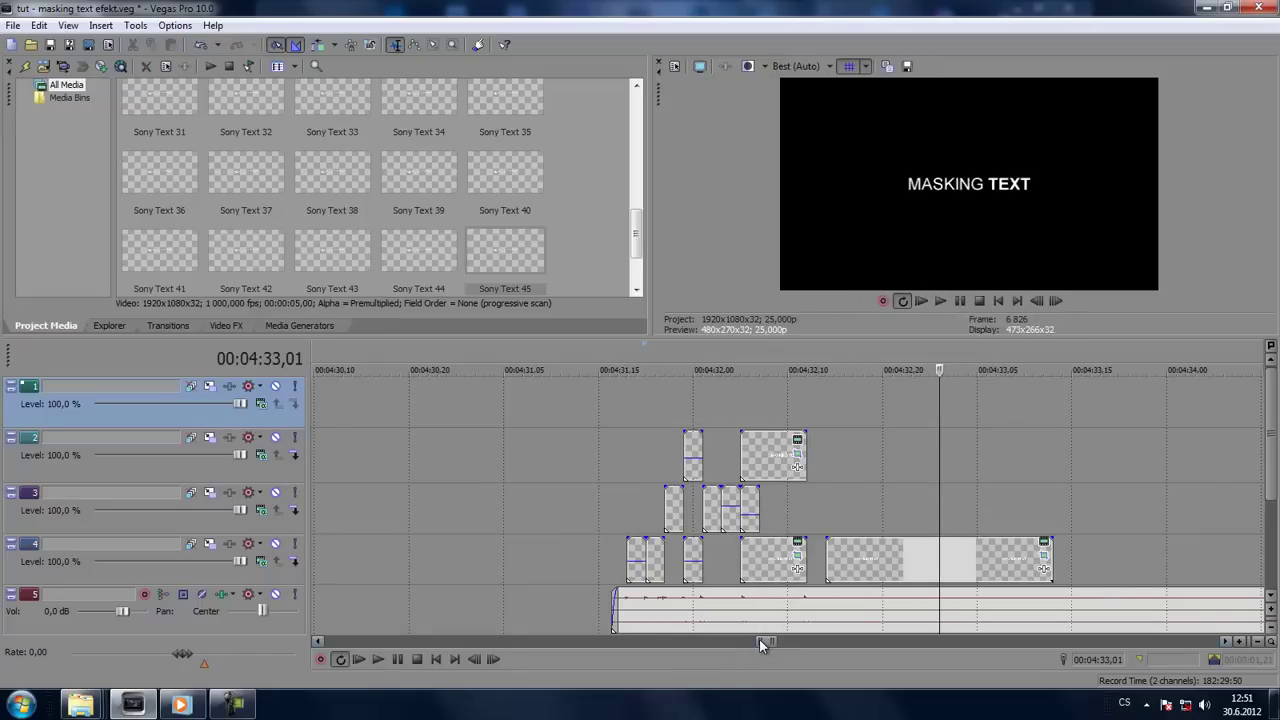
drag(759, 639, 772, 640)
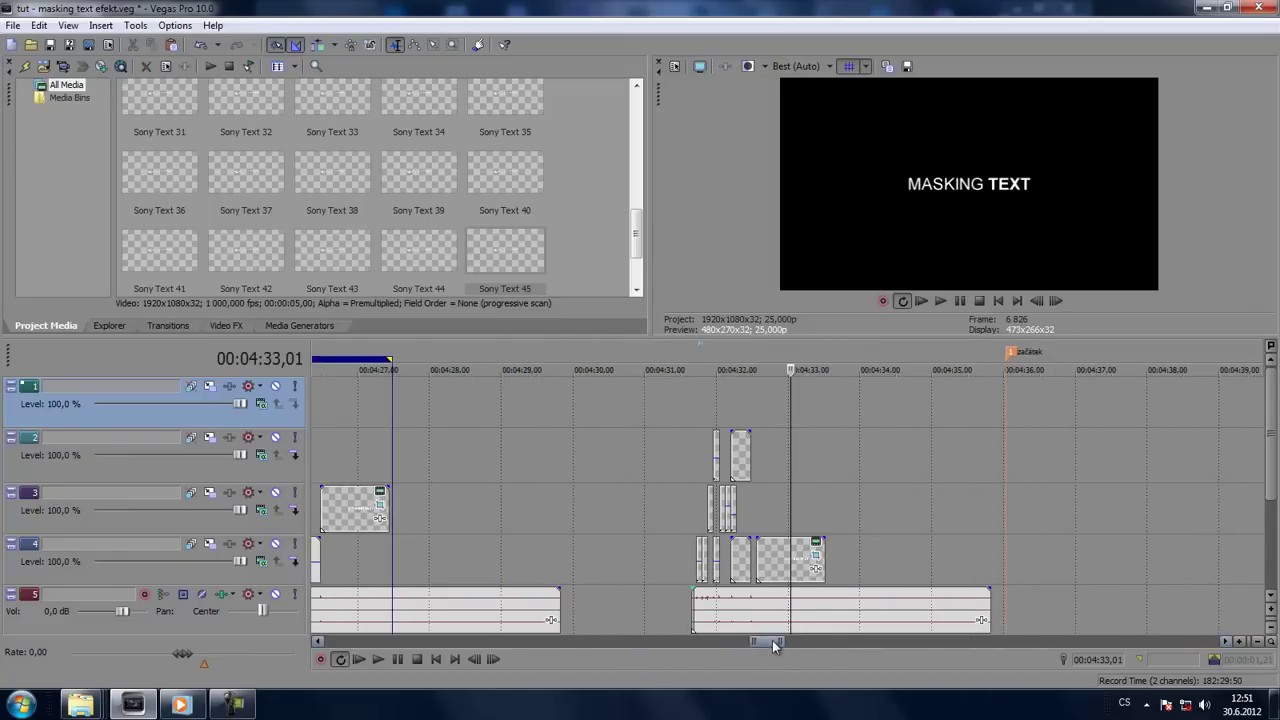
click(698, 510)
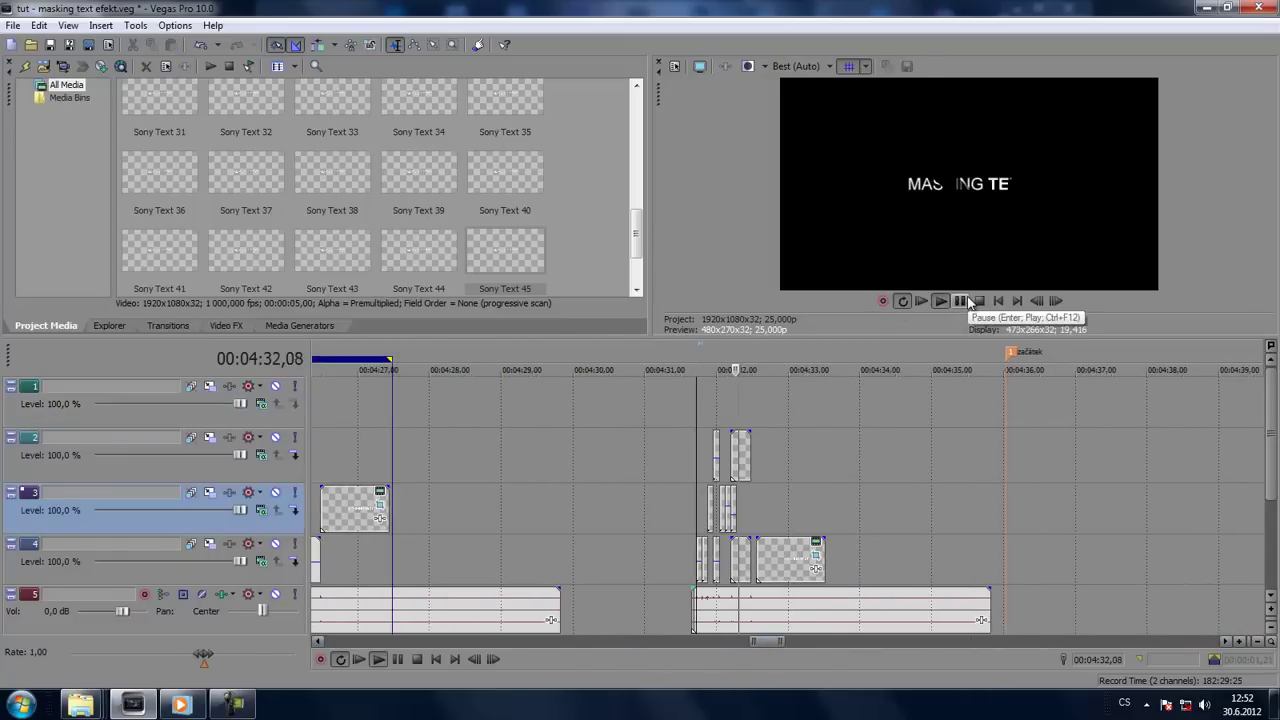
click(966, 301)
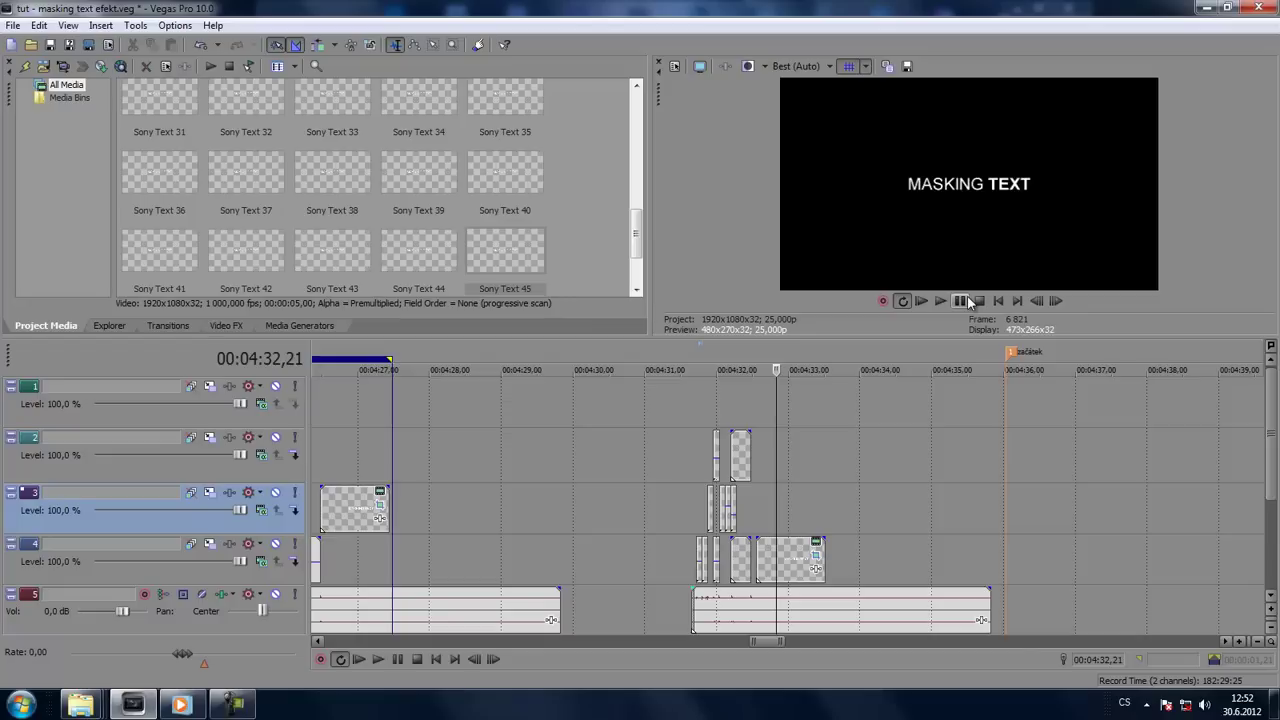